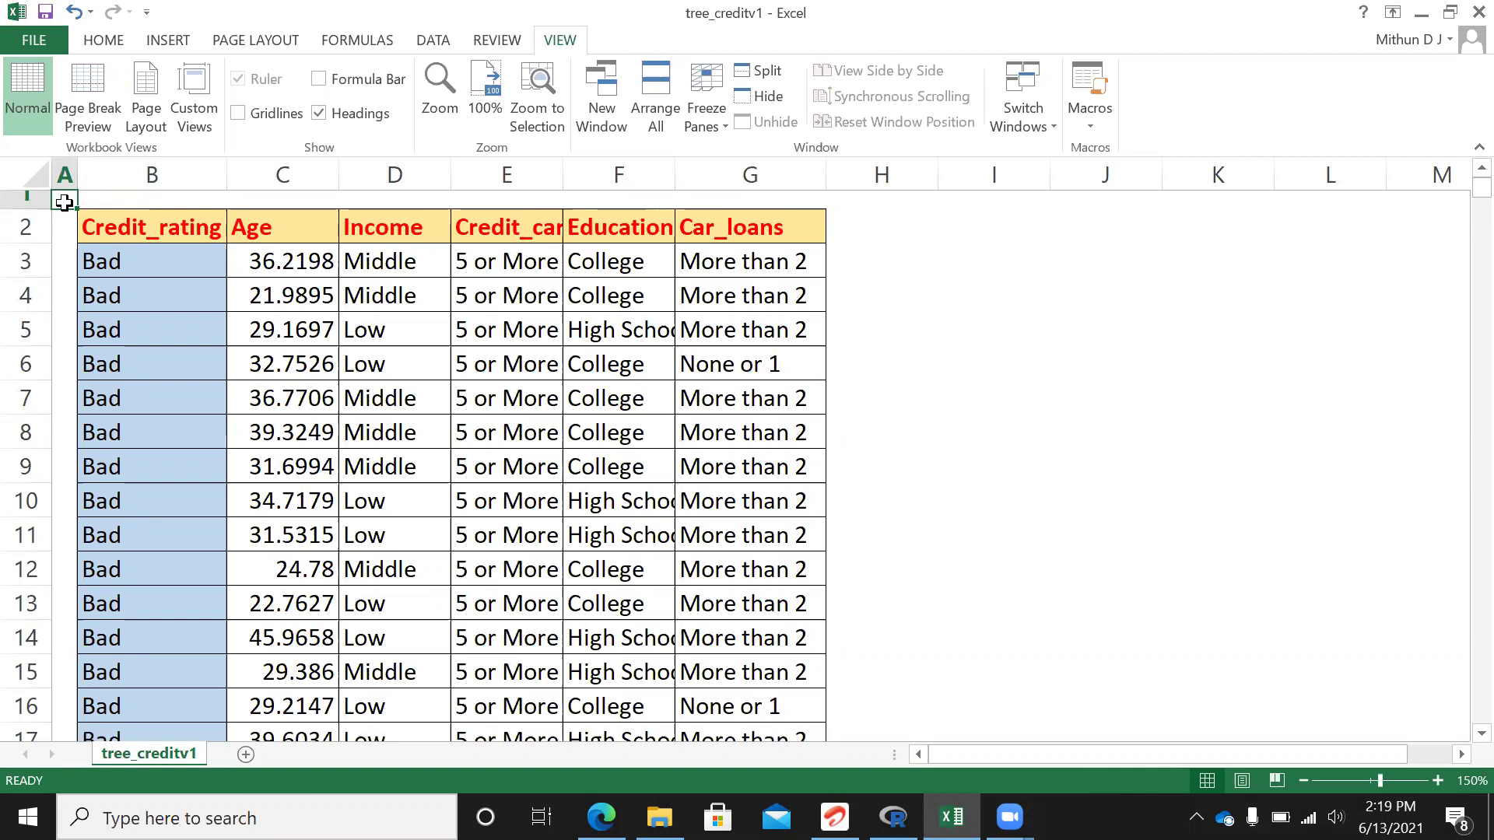
Widen the Education and Credit_cards columns to fit their contents while going through the first record's fields
drag(675, 170, 704, 169)
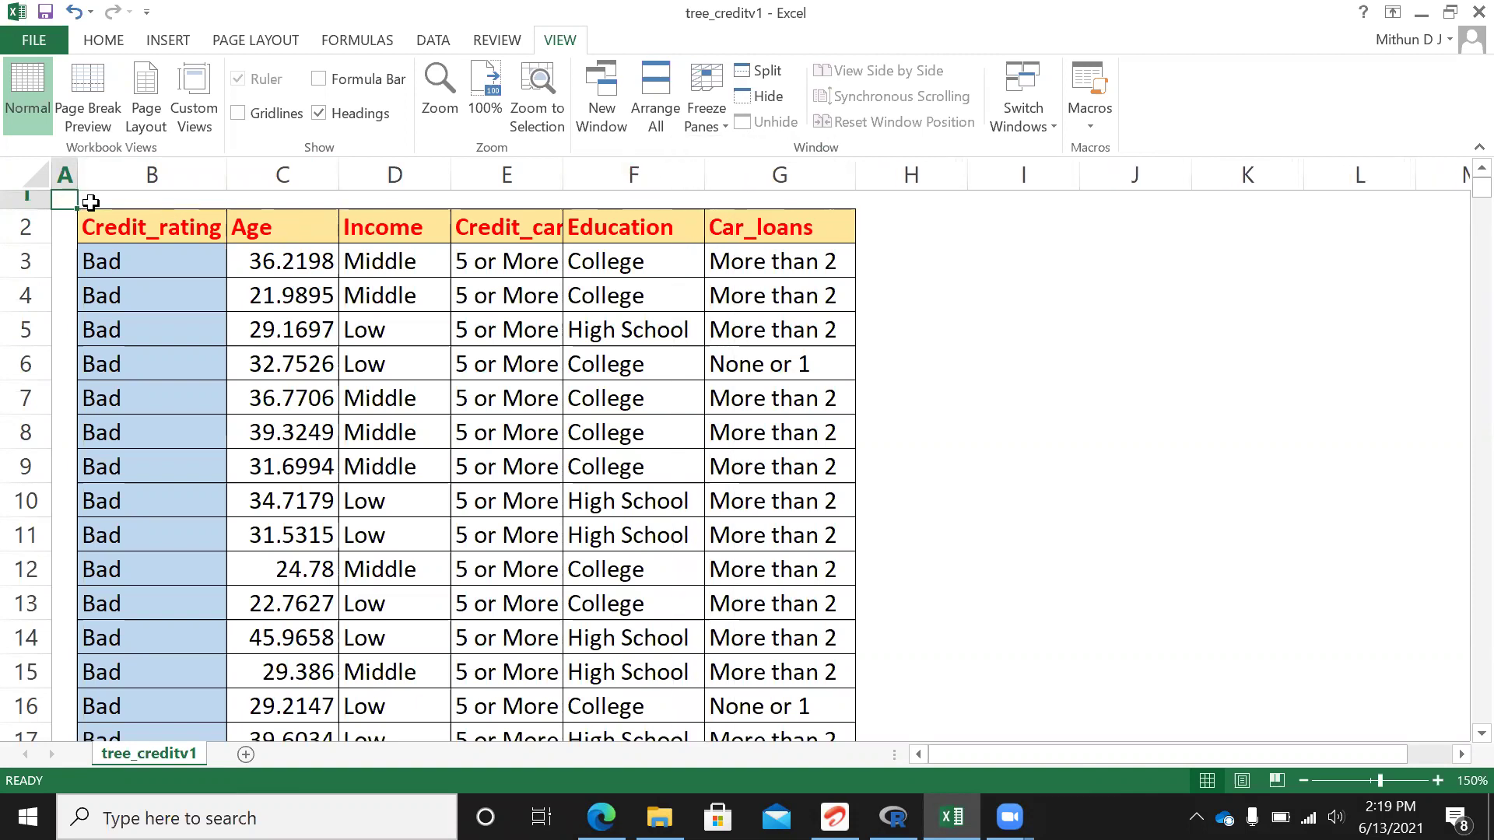
click(132, 226)
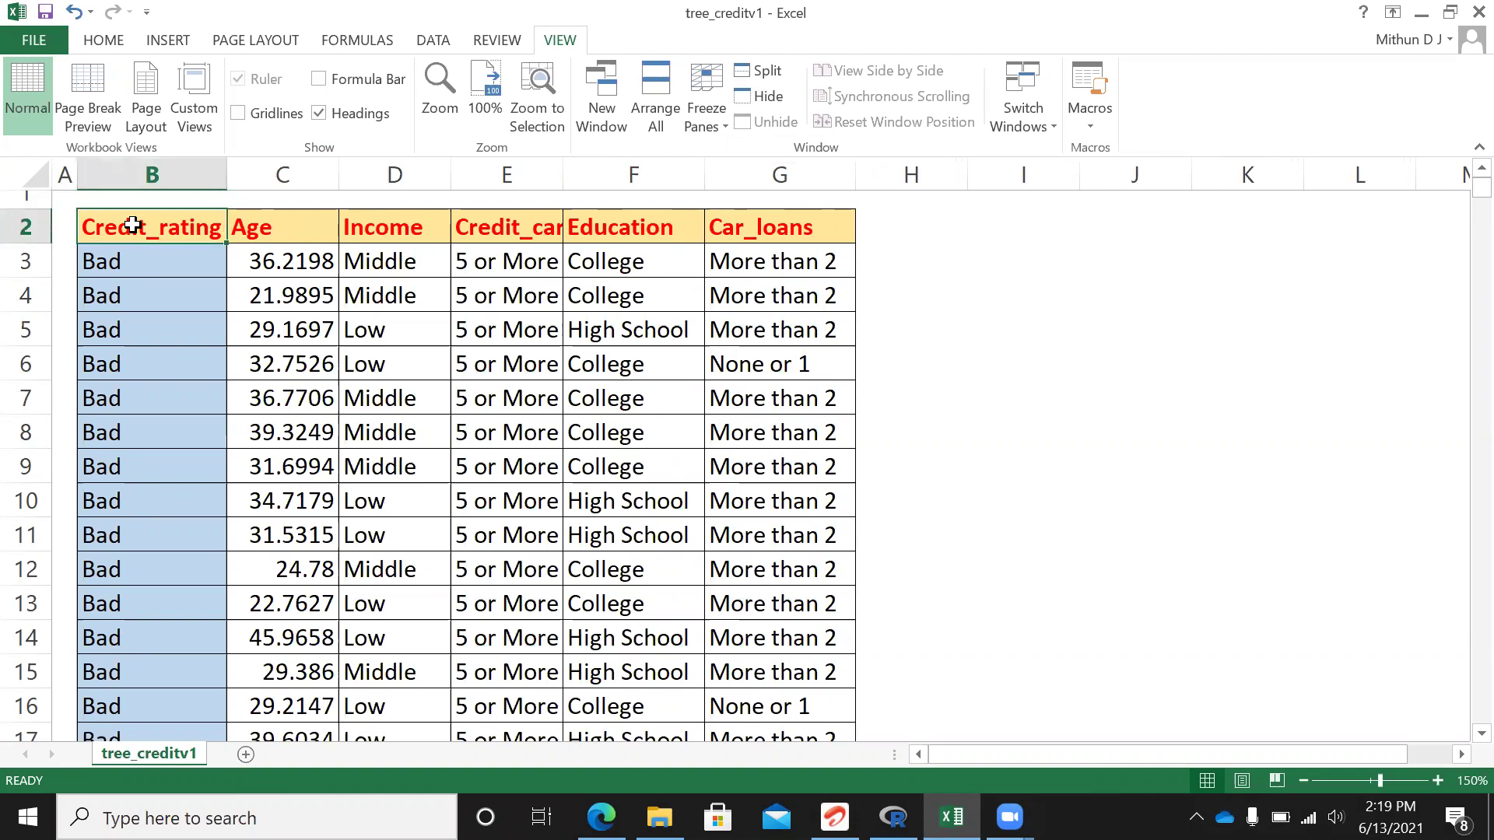
click(119, 261)
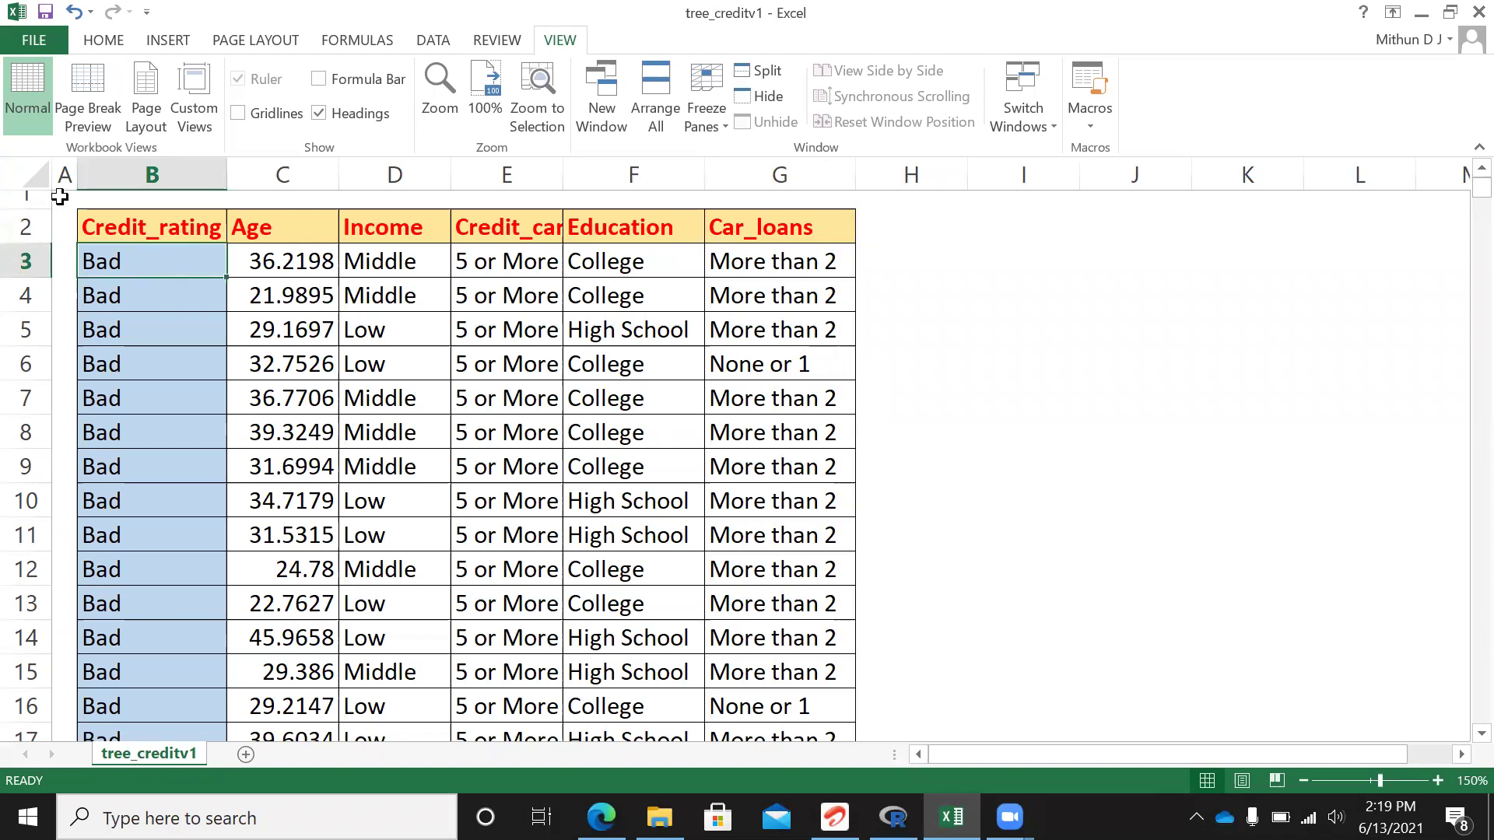
click(285, 262)
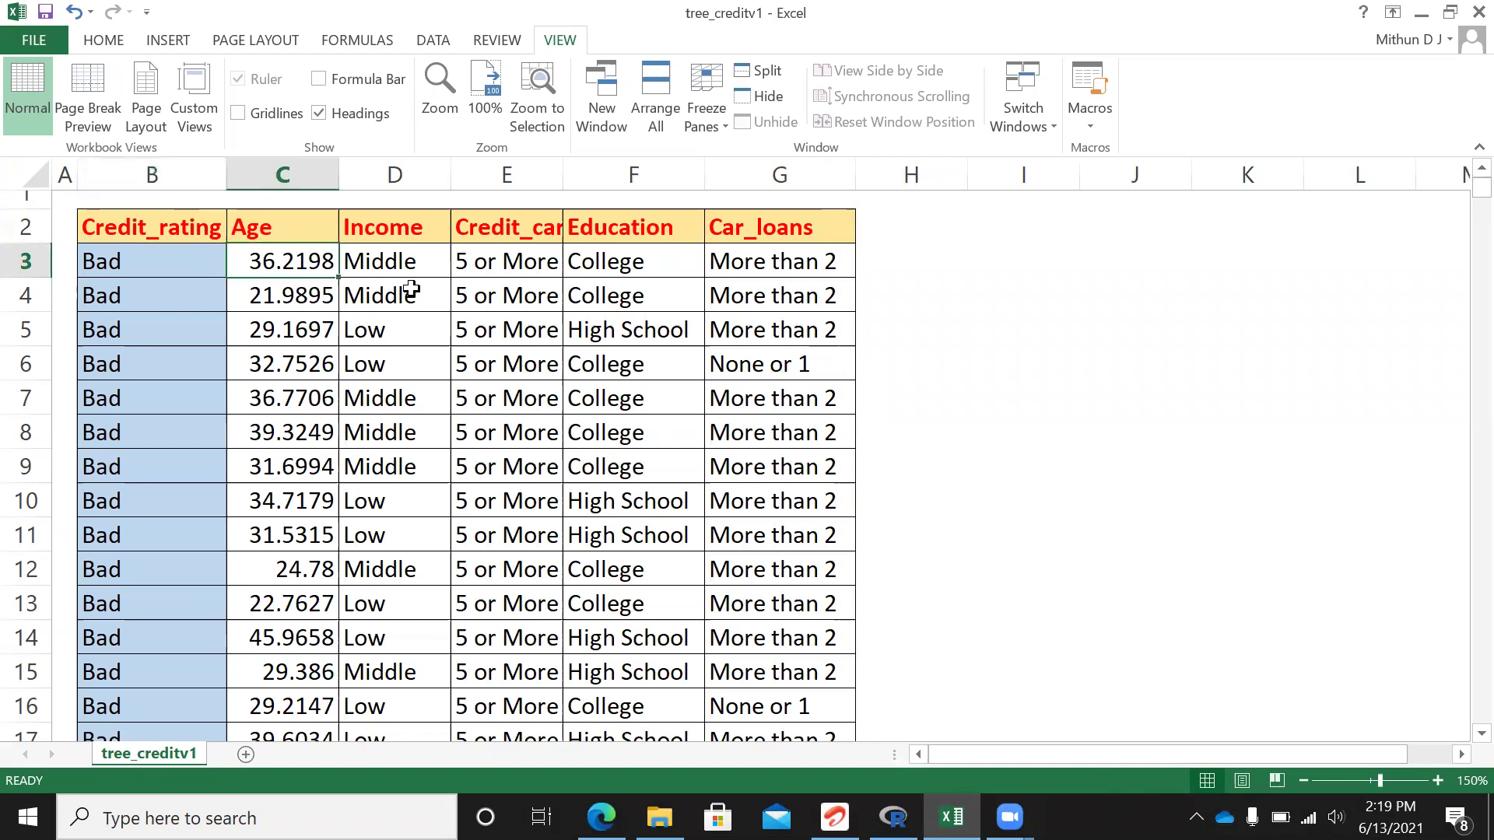
click(404, 264)
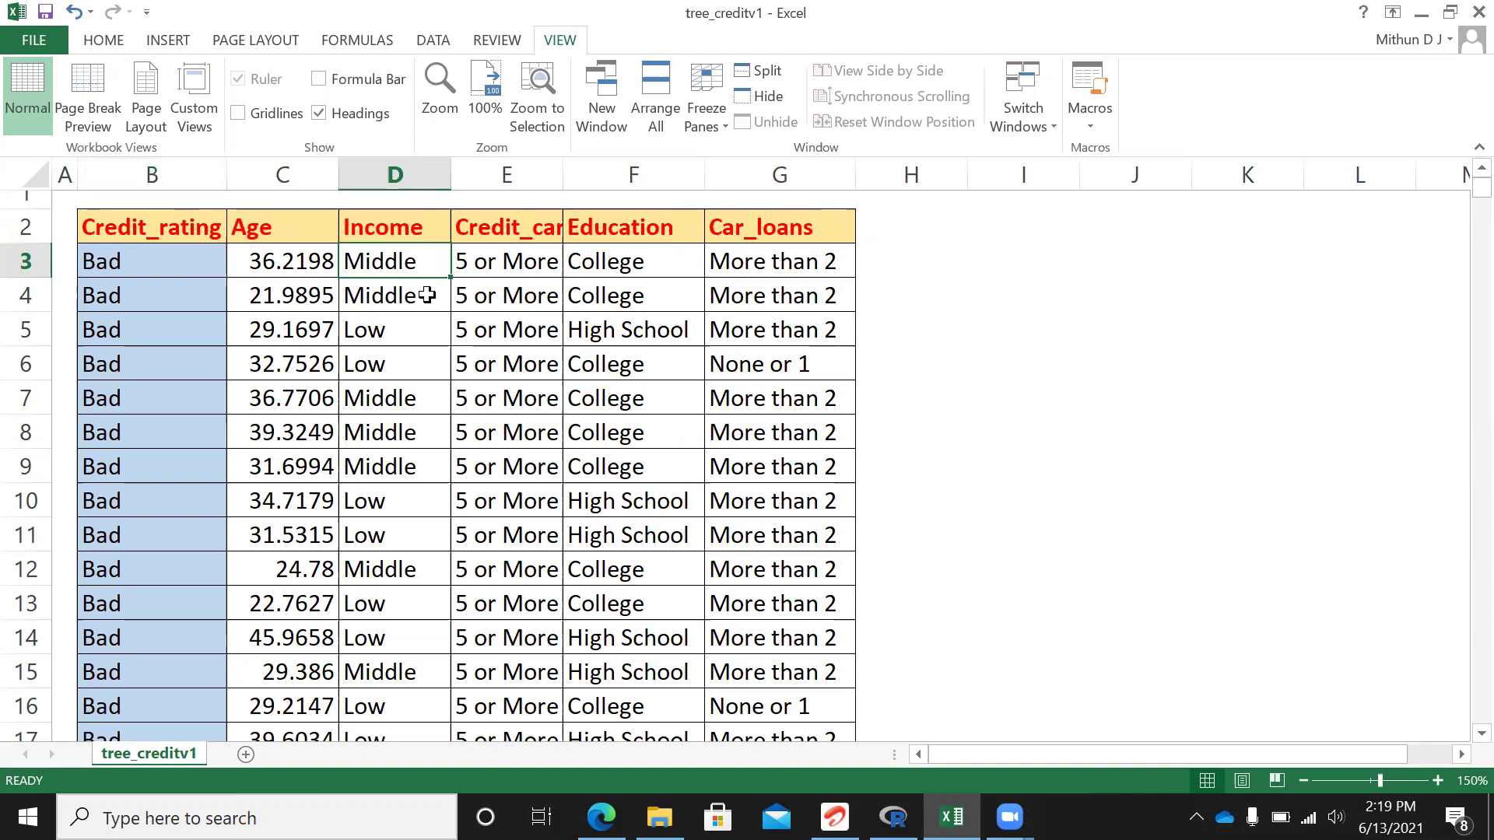
double_click(562, 175)
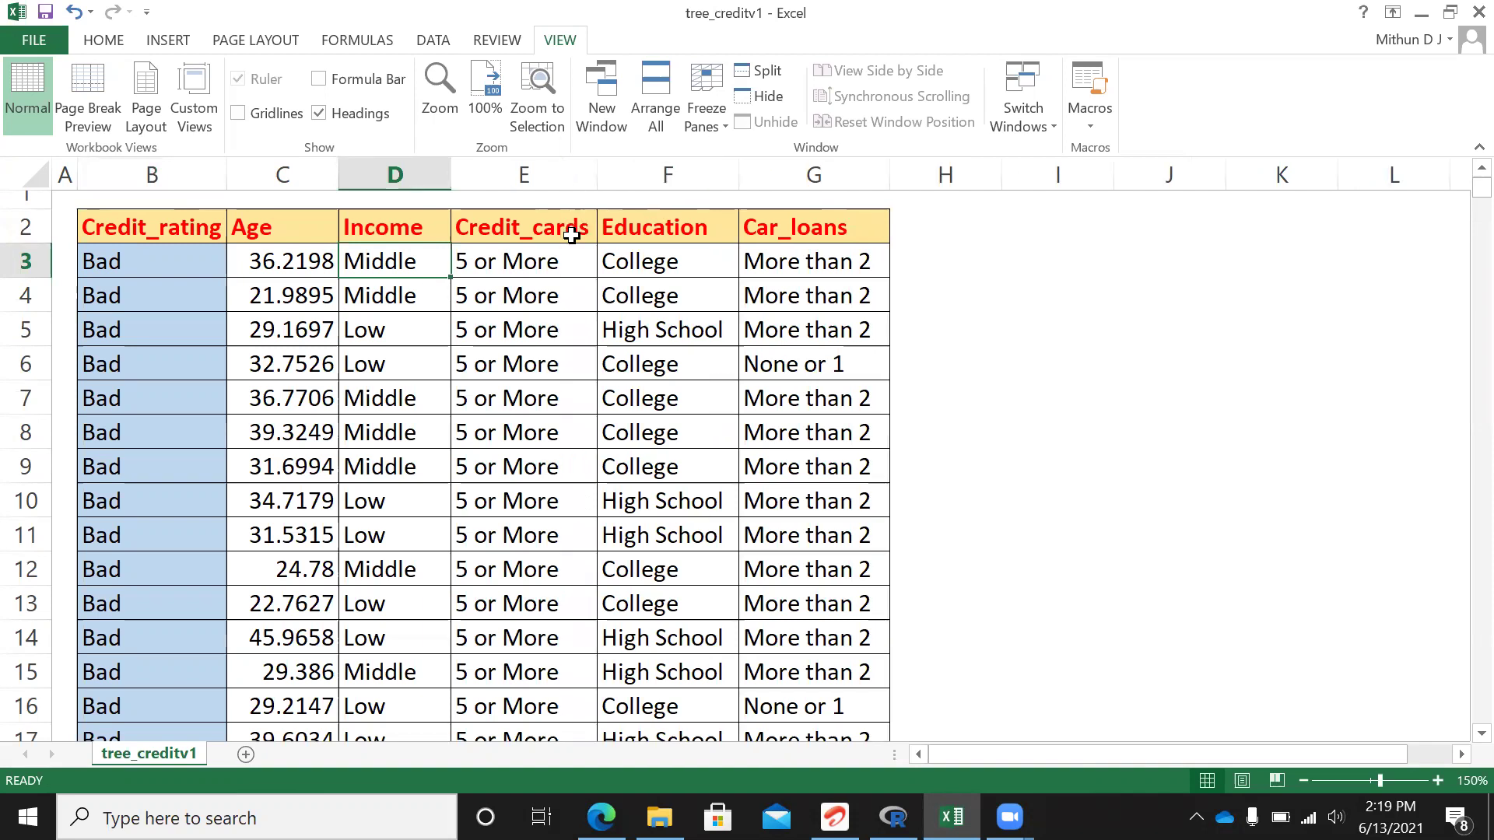
click(562, 263)
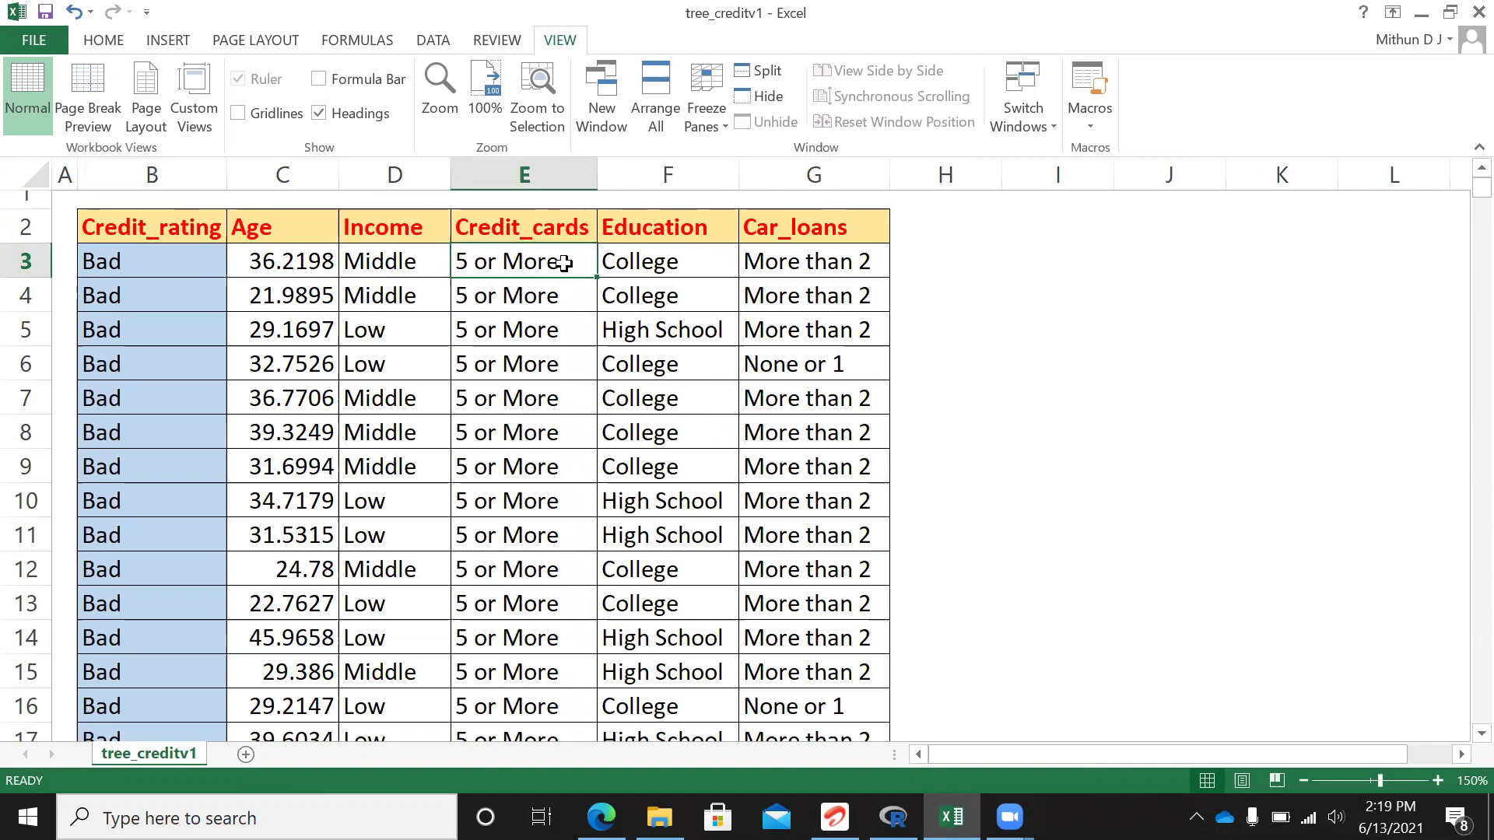
click(713, 257)
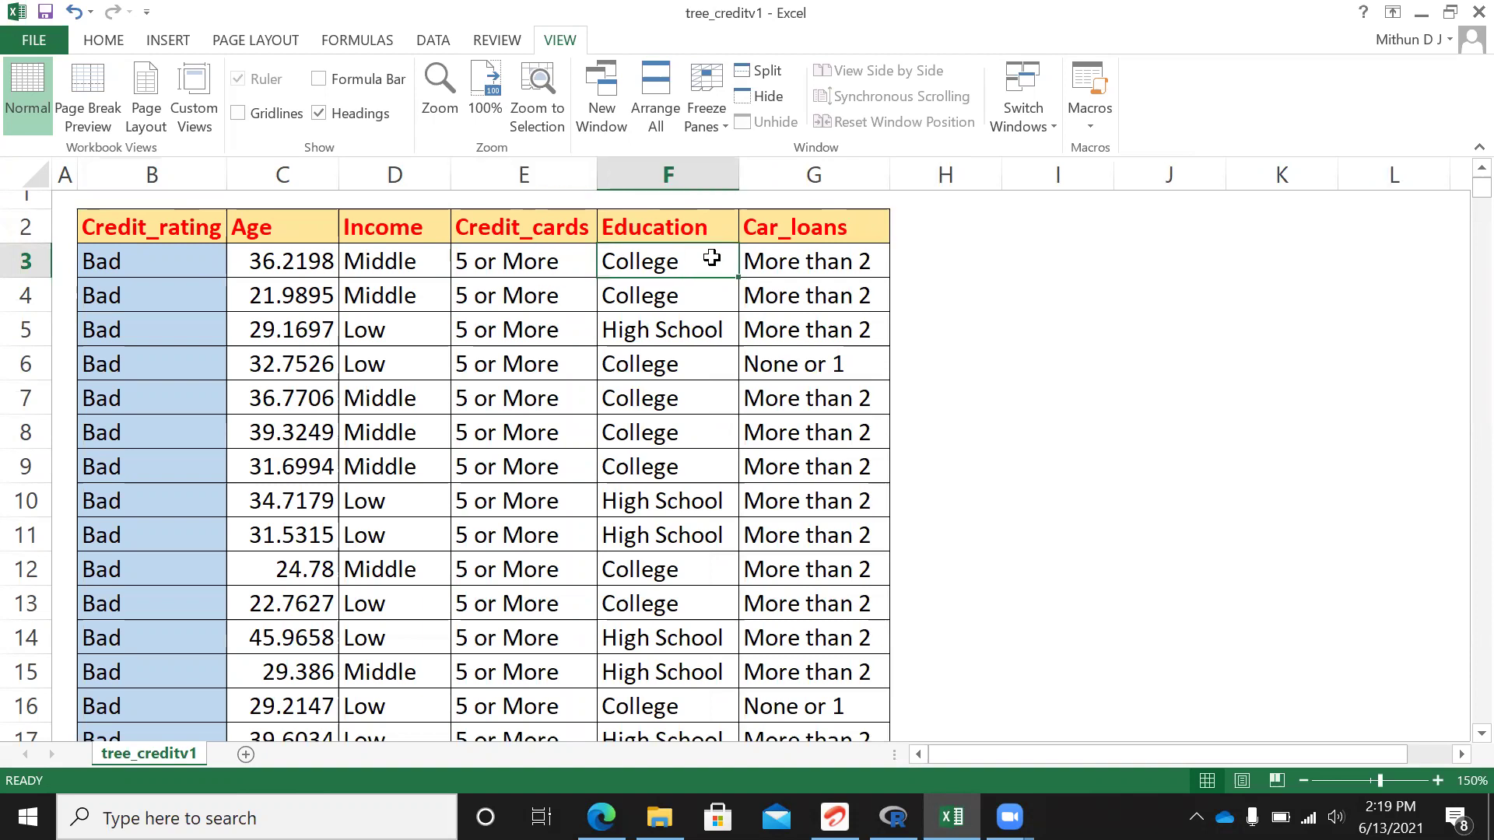
click(838, 251)
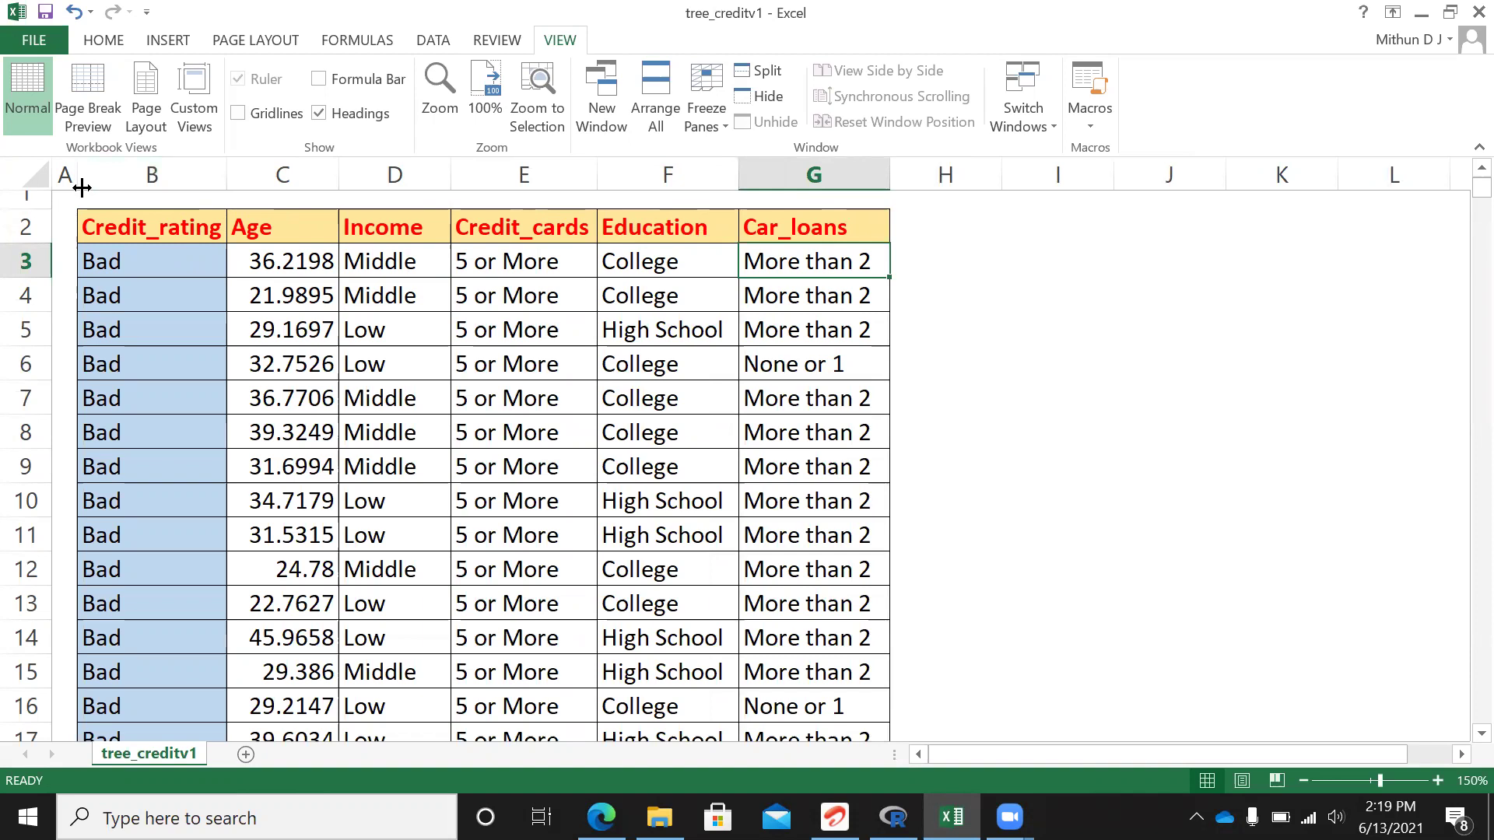
Check how far the dataset extends by going to the last record in the Credit_rating column and returning to the first record
click(125, 292)
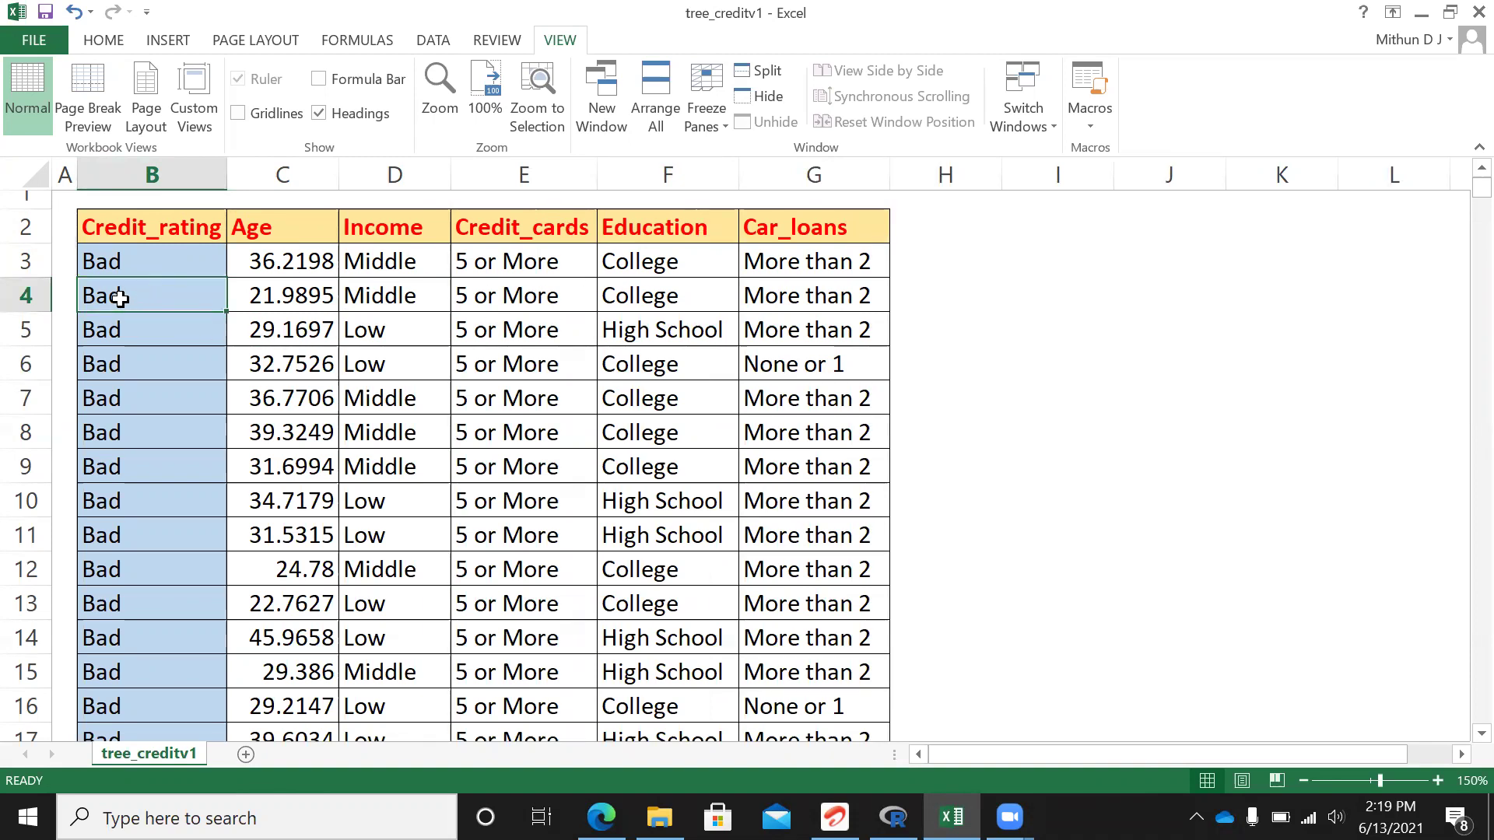
key(ctrl+Down)
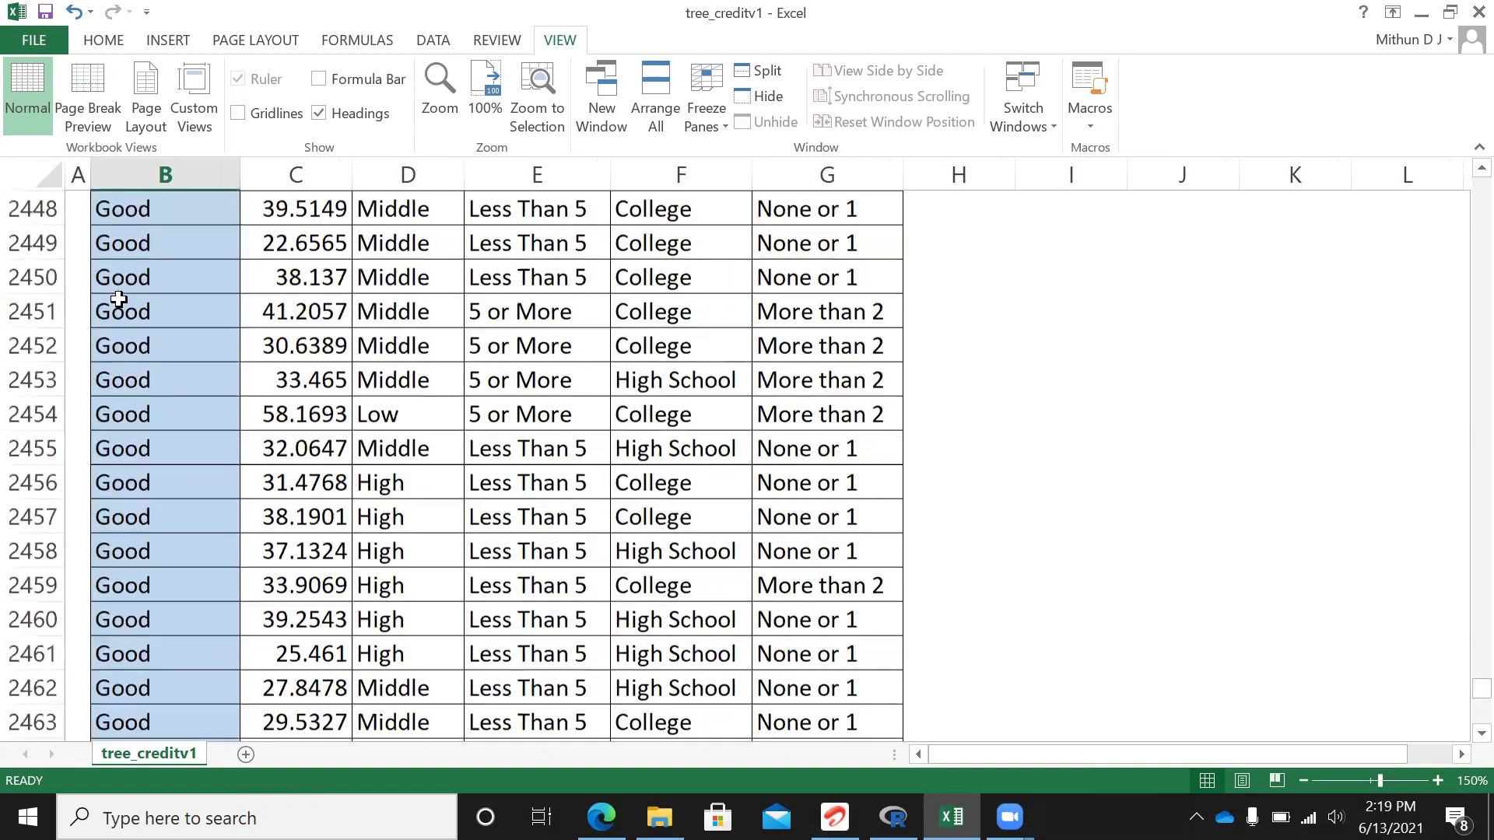
key(Down)
key(Down)
key(Up)
key(Up)
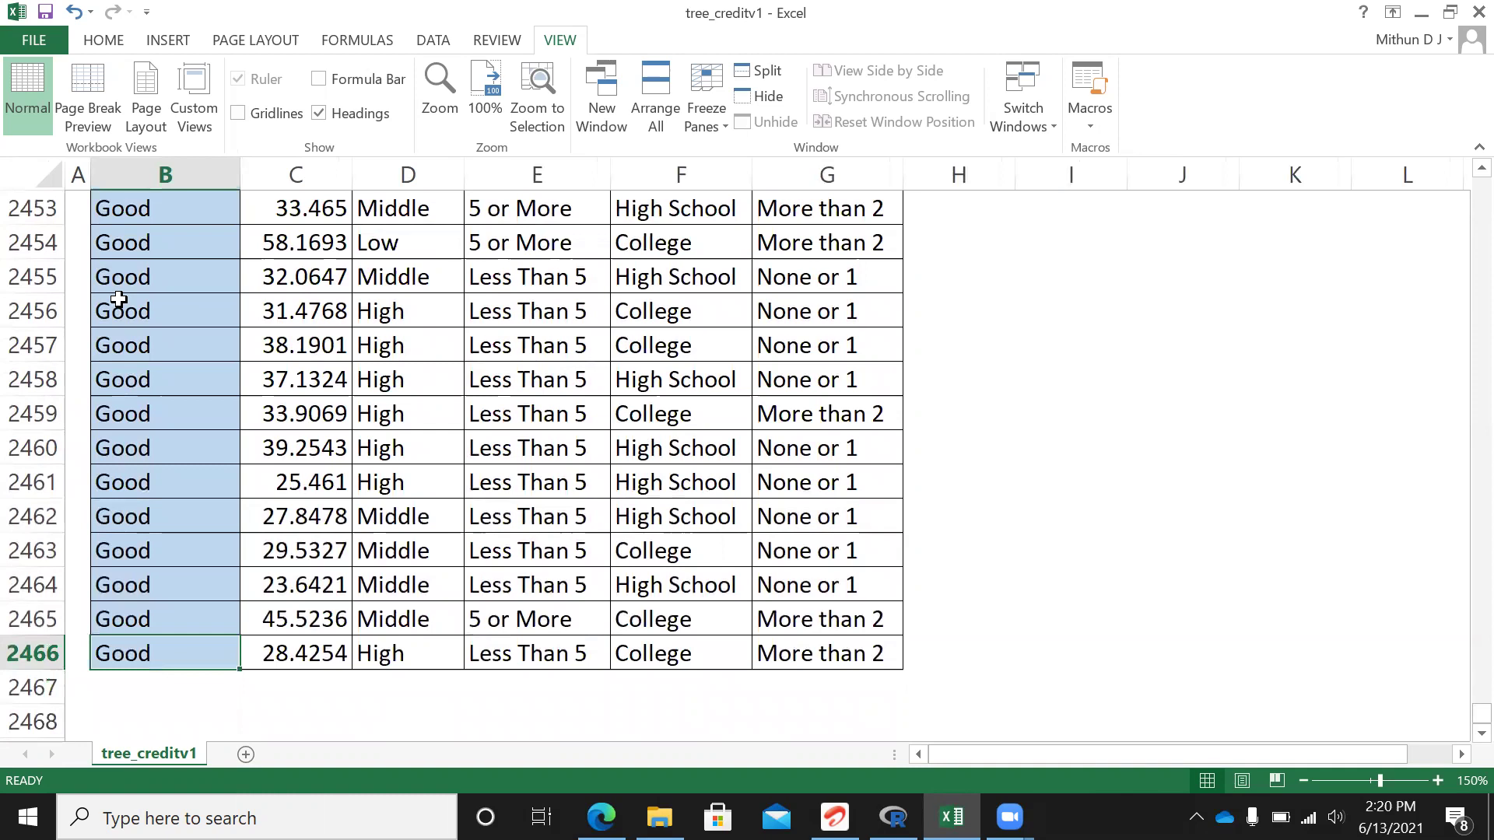
key(ctrl+Up)
key(Up)
key(Down)
key(Down)
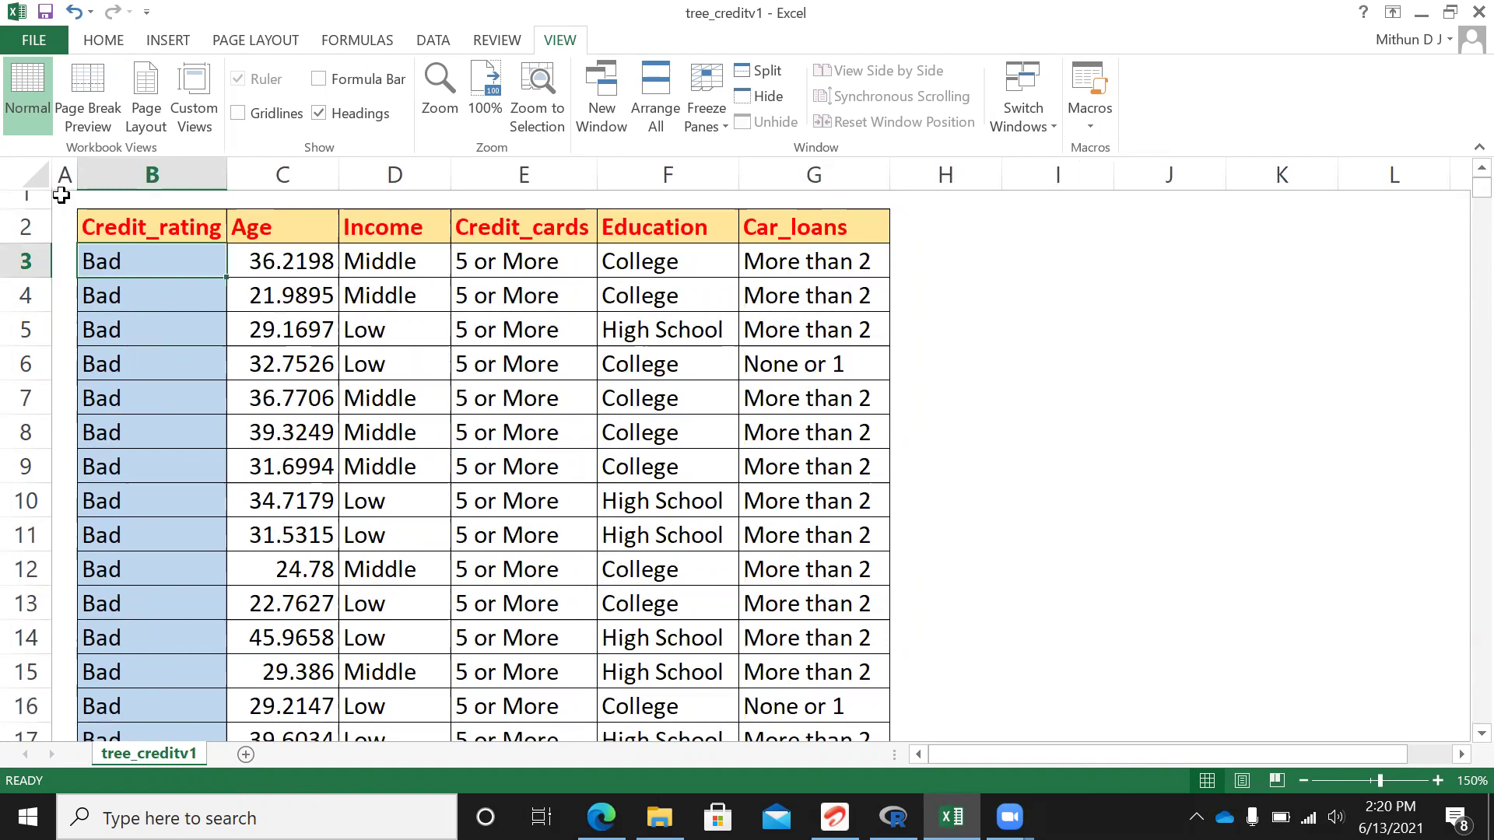
Add filters to the header row and examine the distinct values of Credit_rating and Income
click(24, 226)
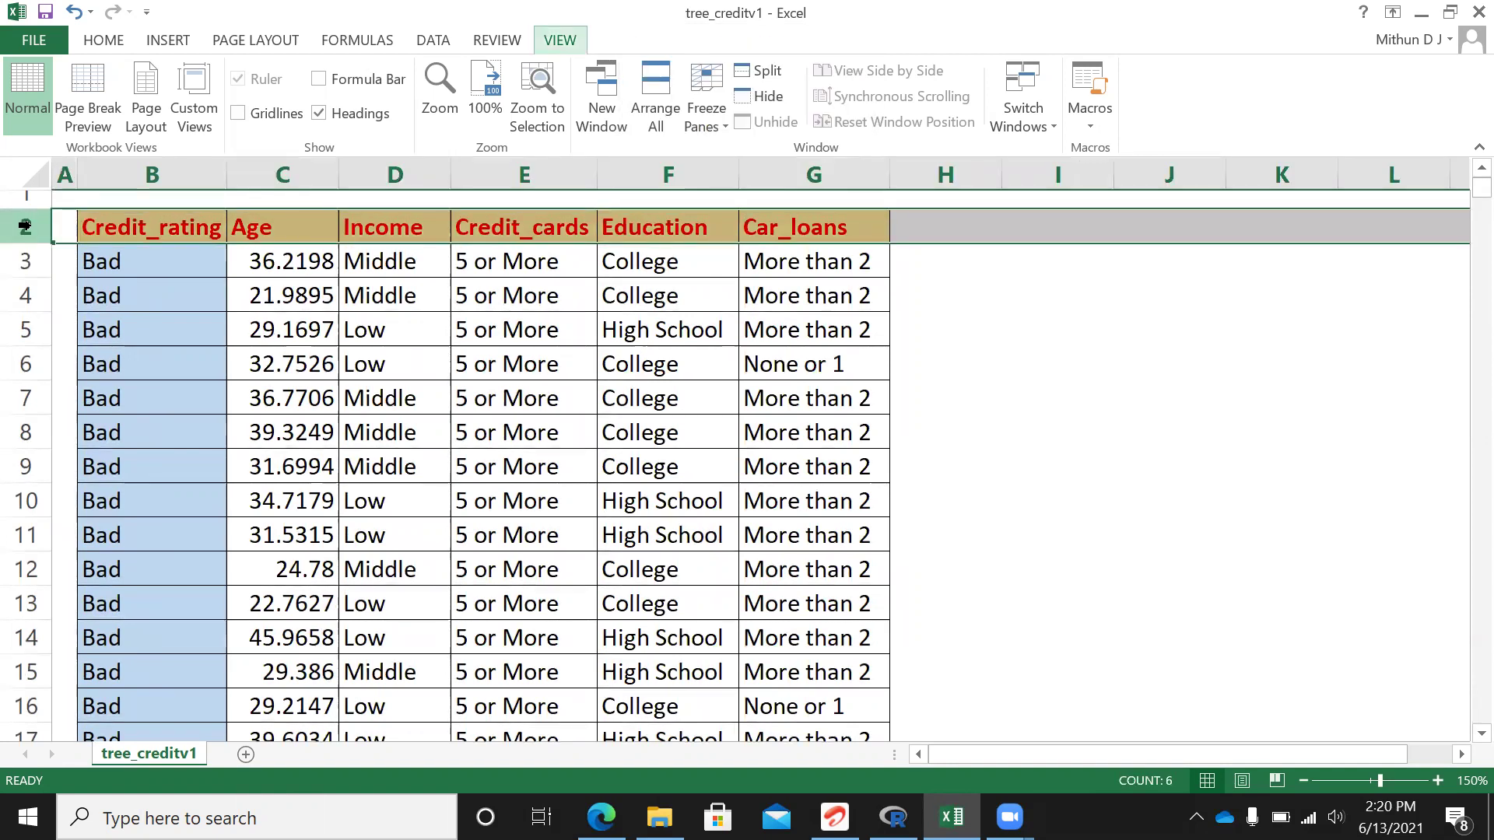
key(ctrl+shift+l)
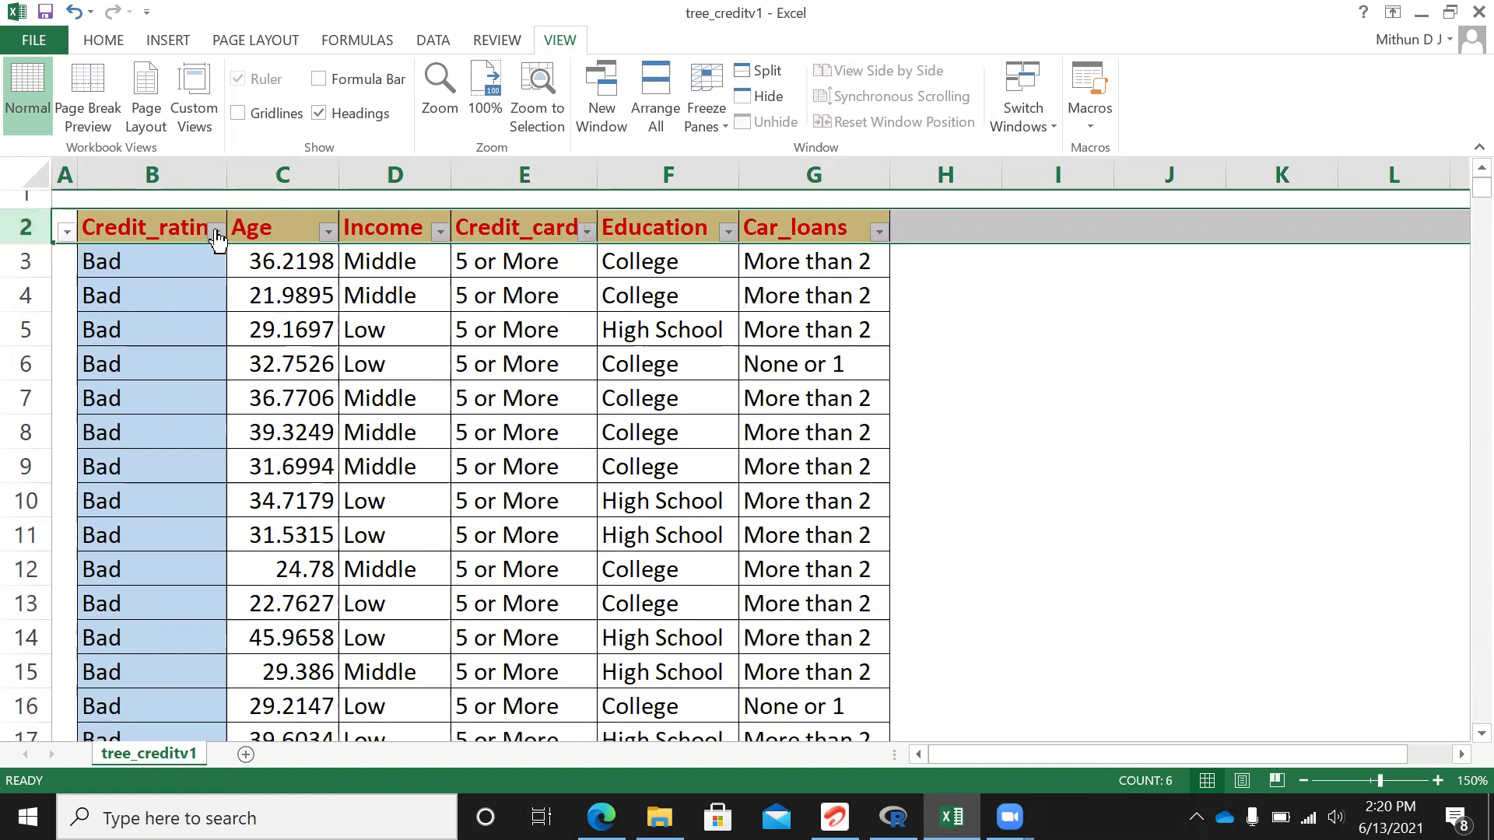
click(217, 232)
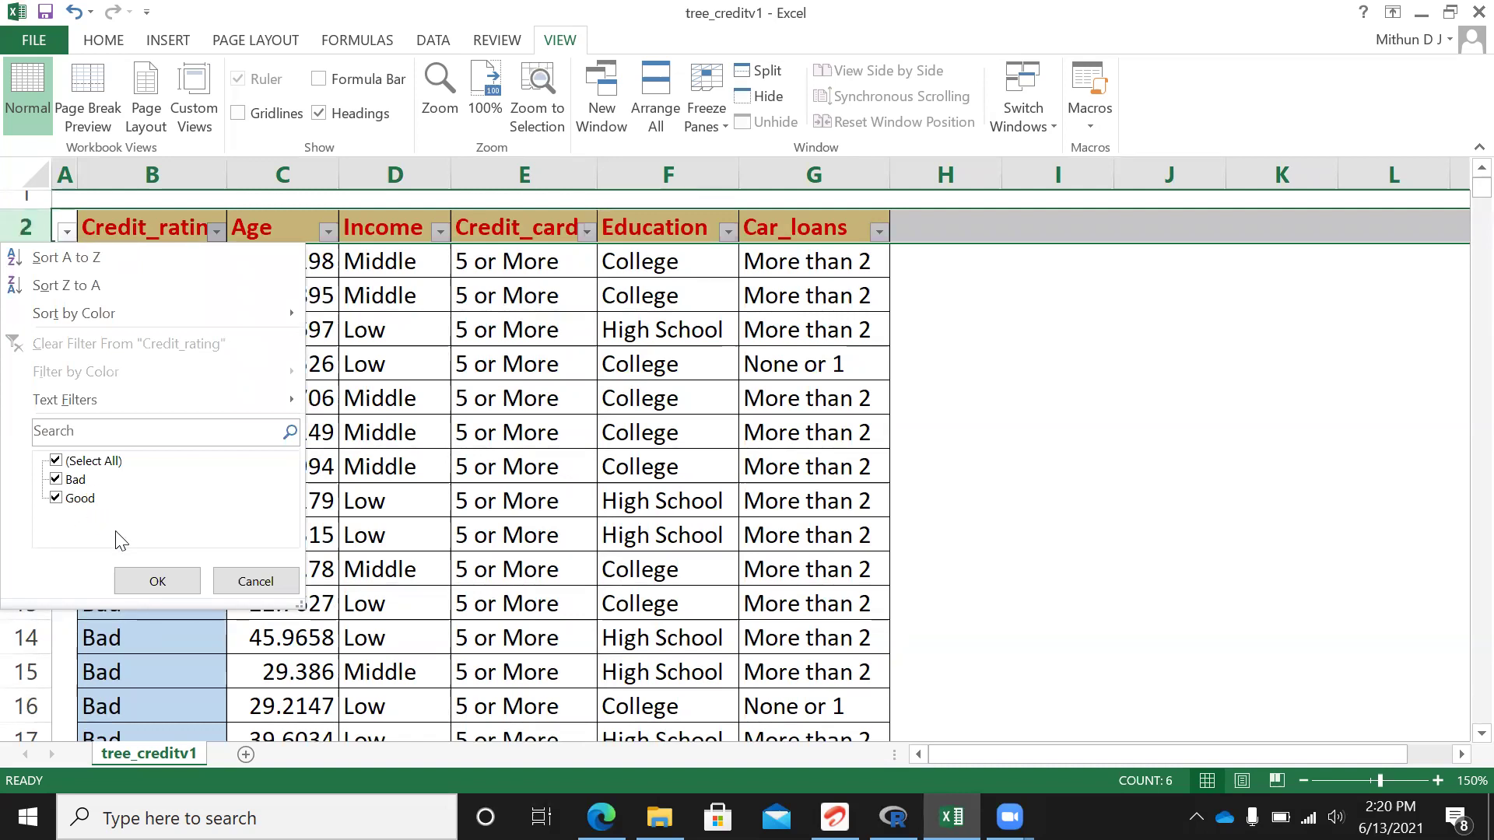
click(256, 582)
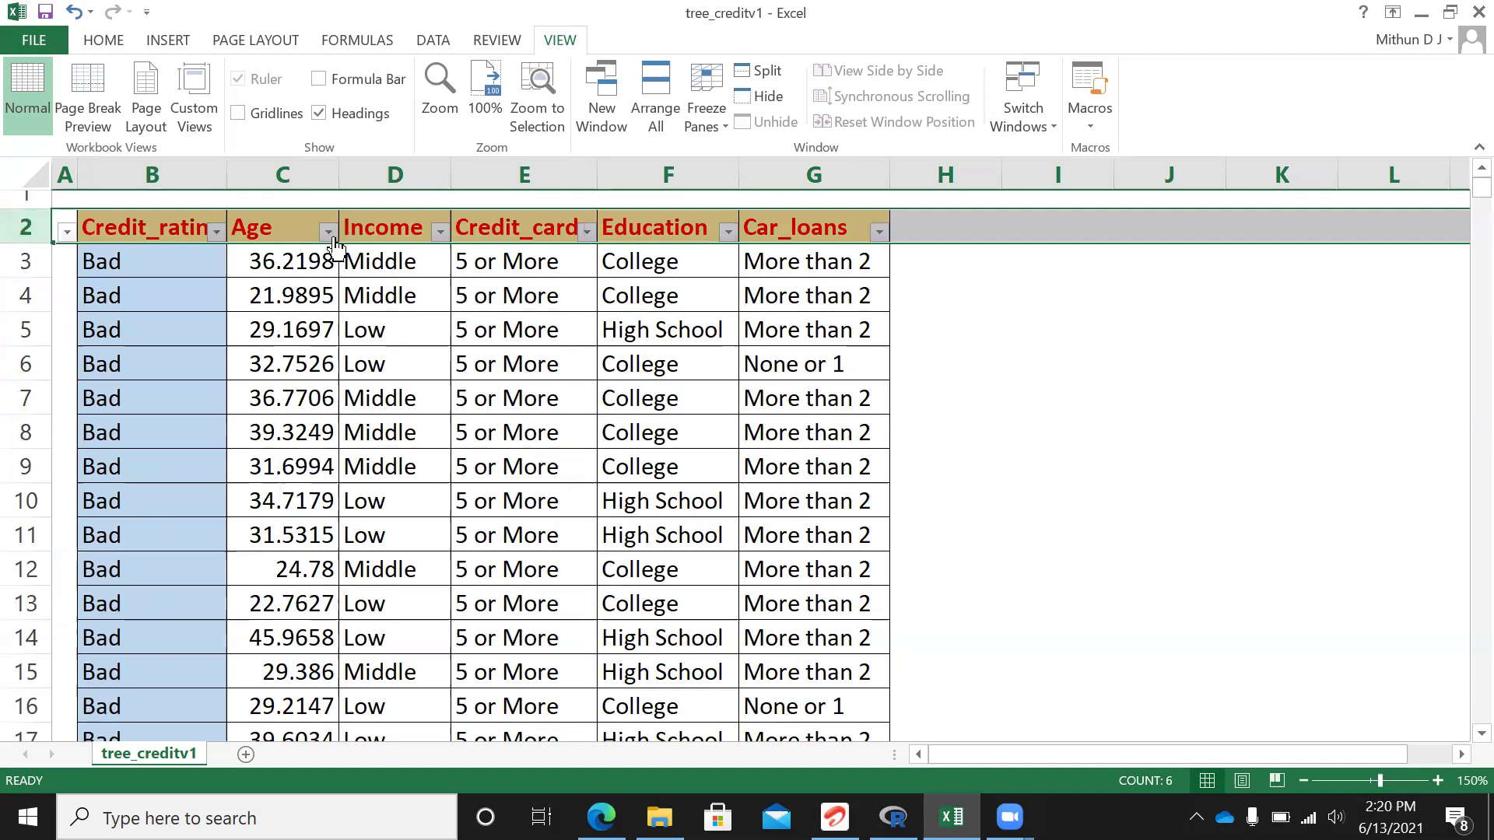
click(441, 234)
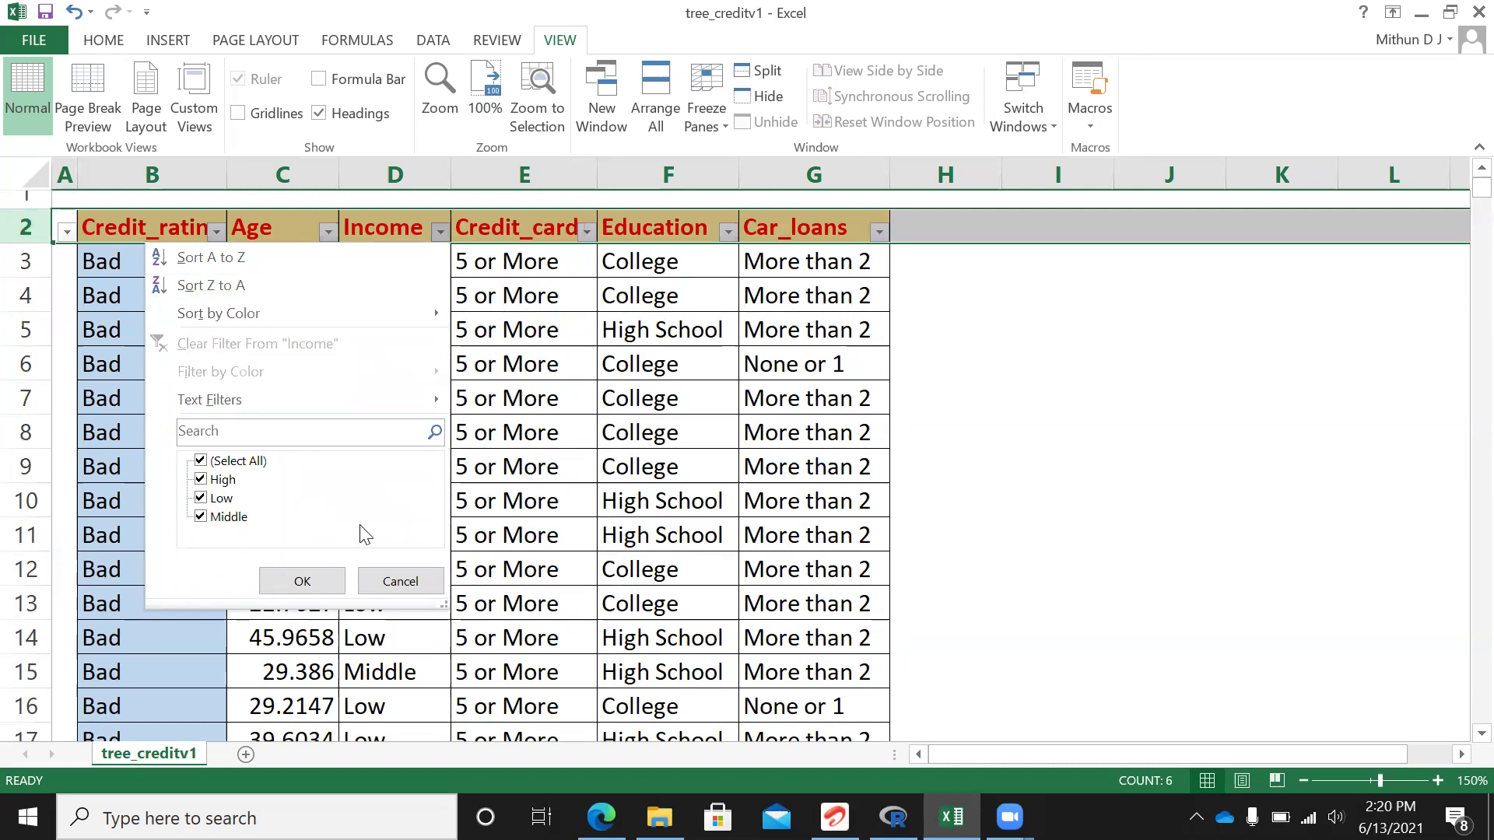
click(413, 584)
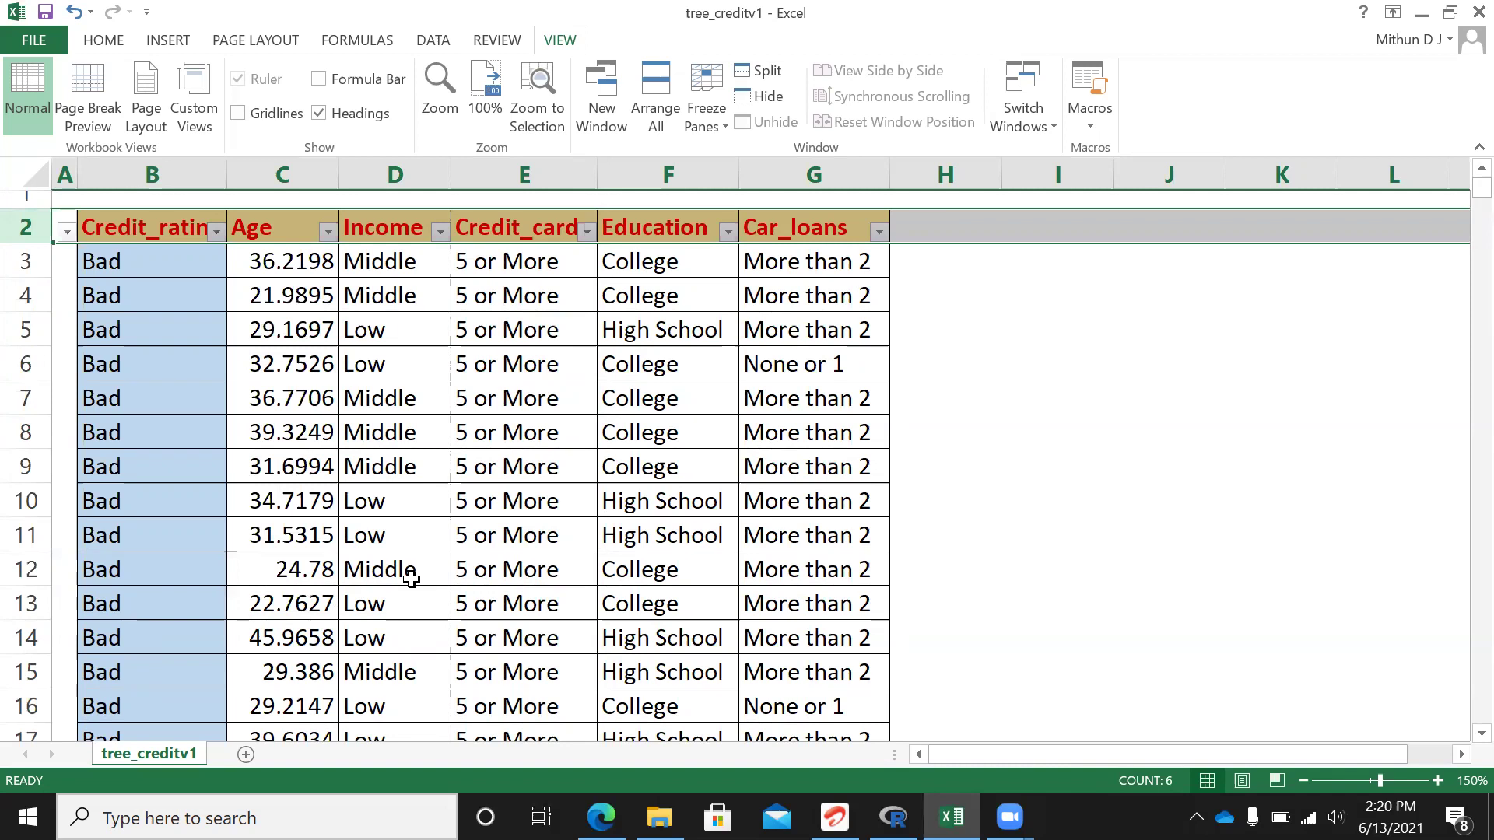
Examine the distinct filter values of Credit_cards, Education and Car_loans without filtering any rows
click(587, 231)
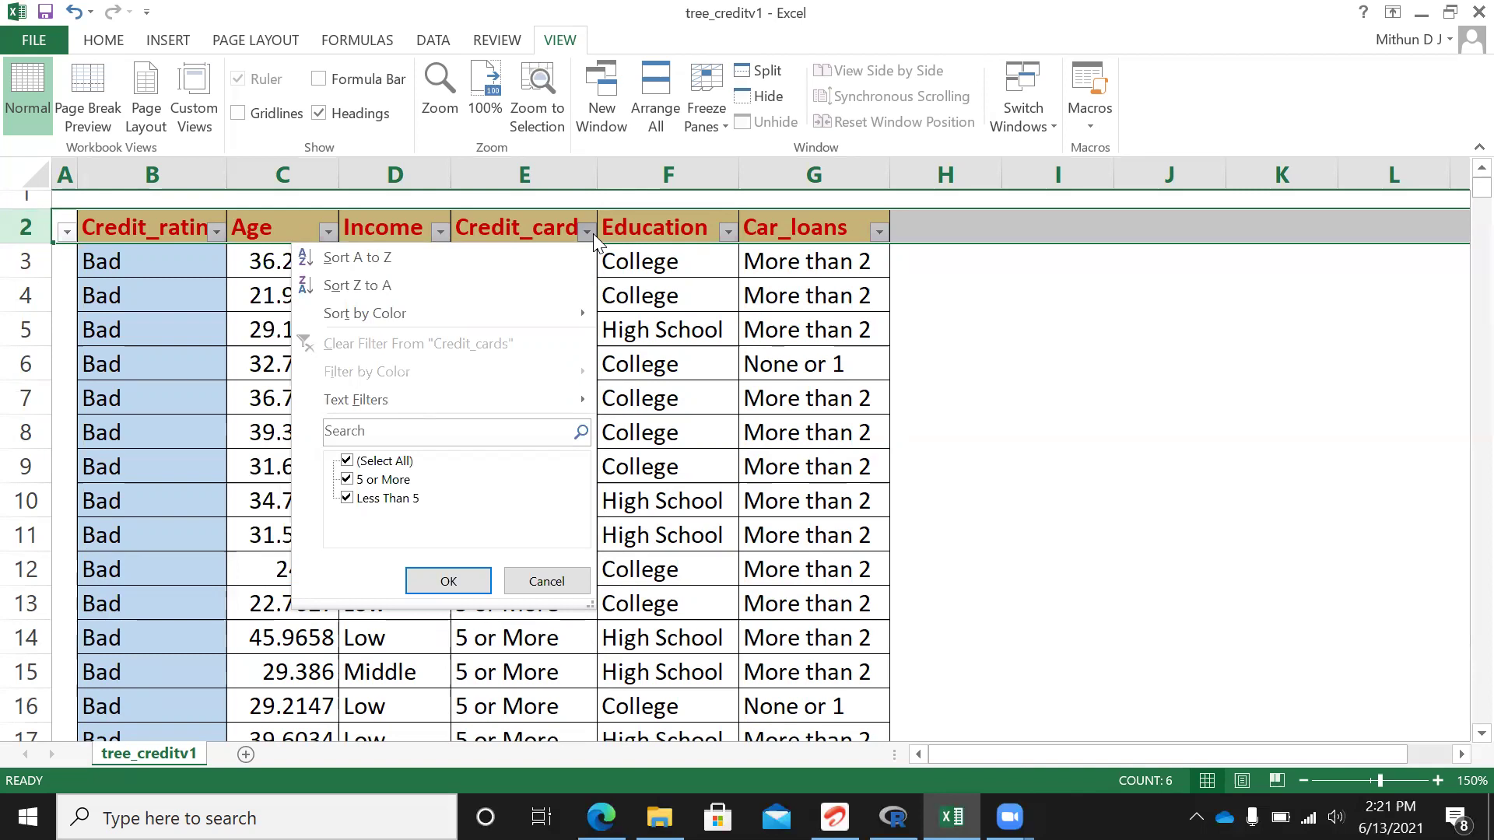
click(593, 234)
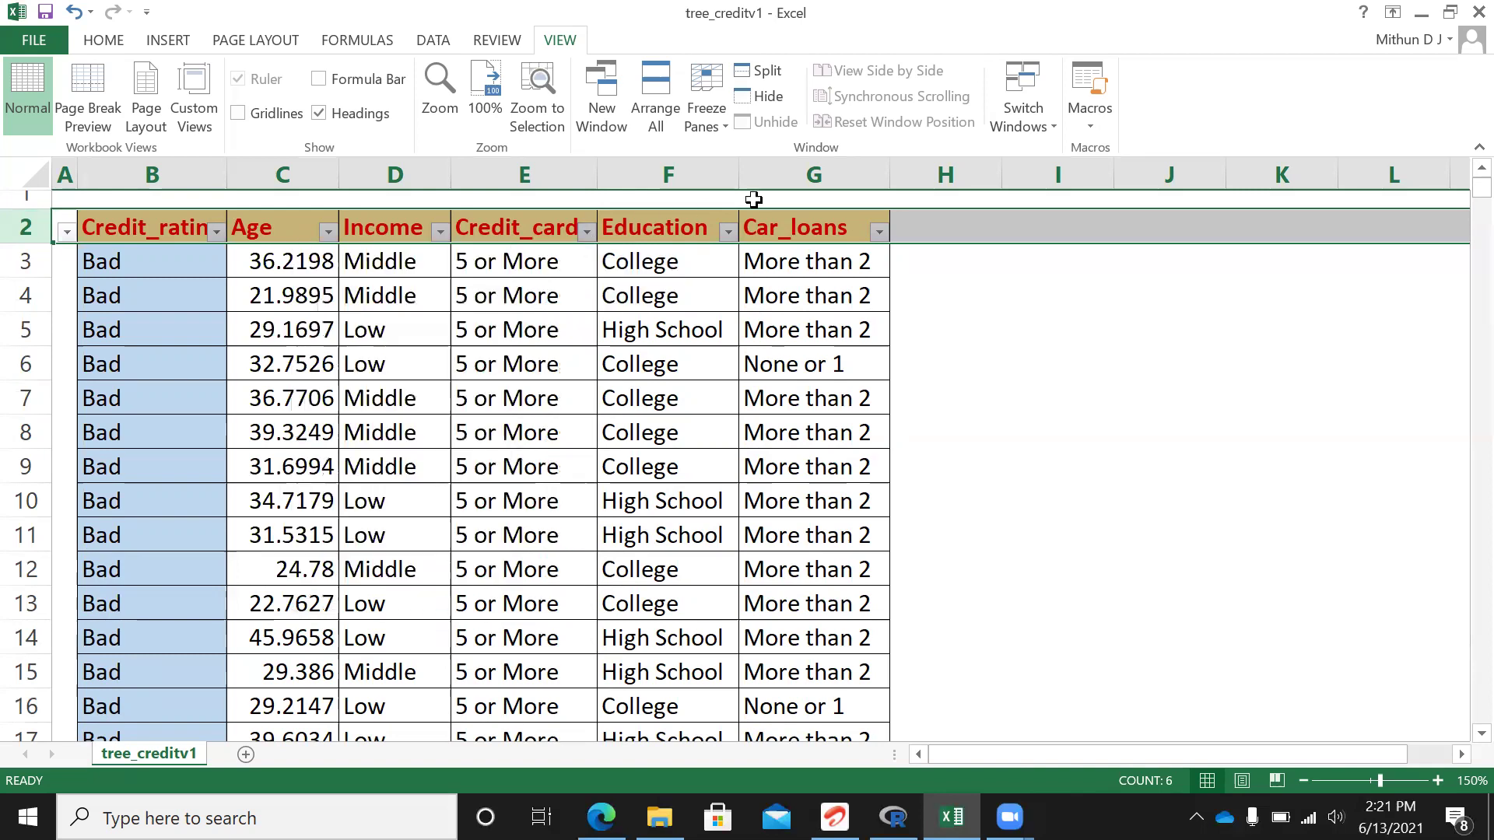
click(728, 231)
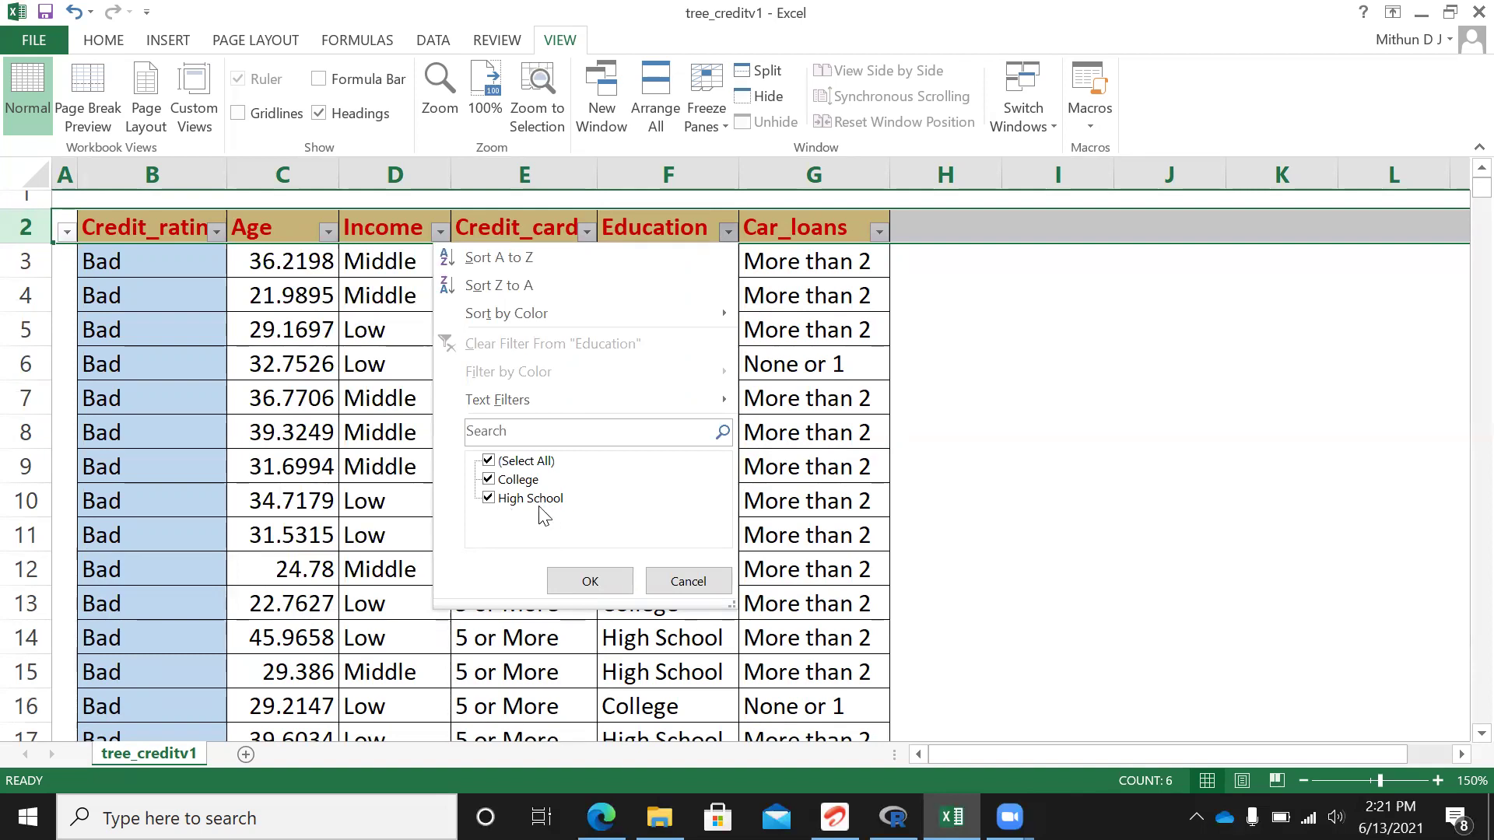
key(Escape)
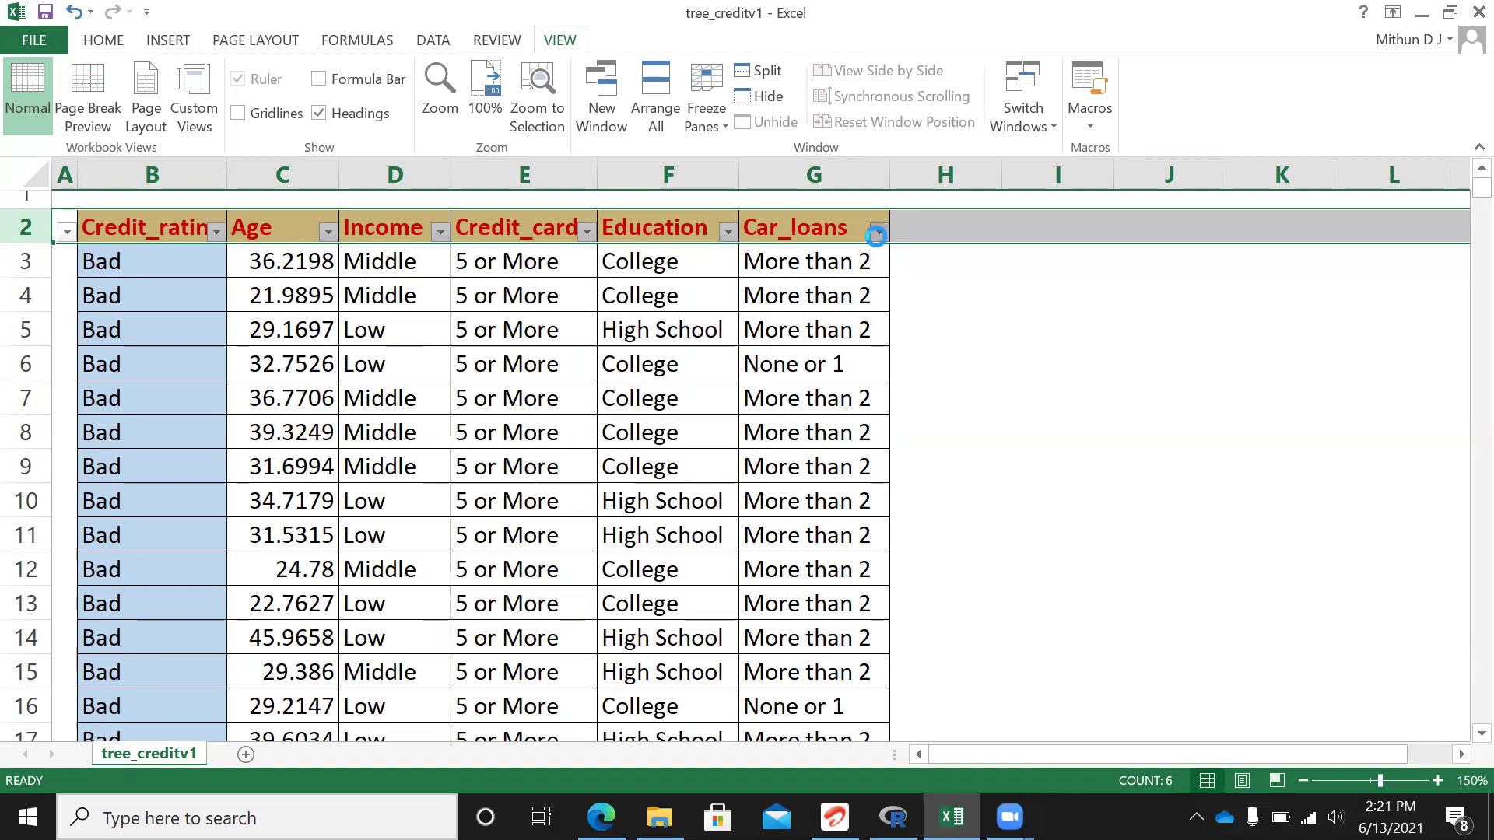
click(879, 232)
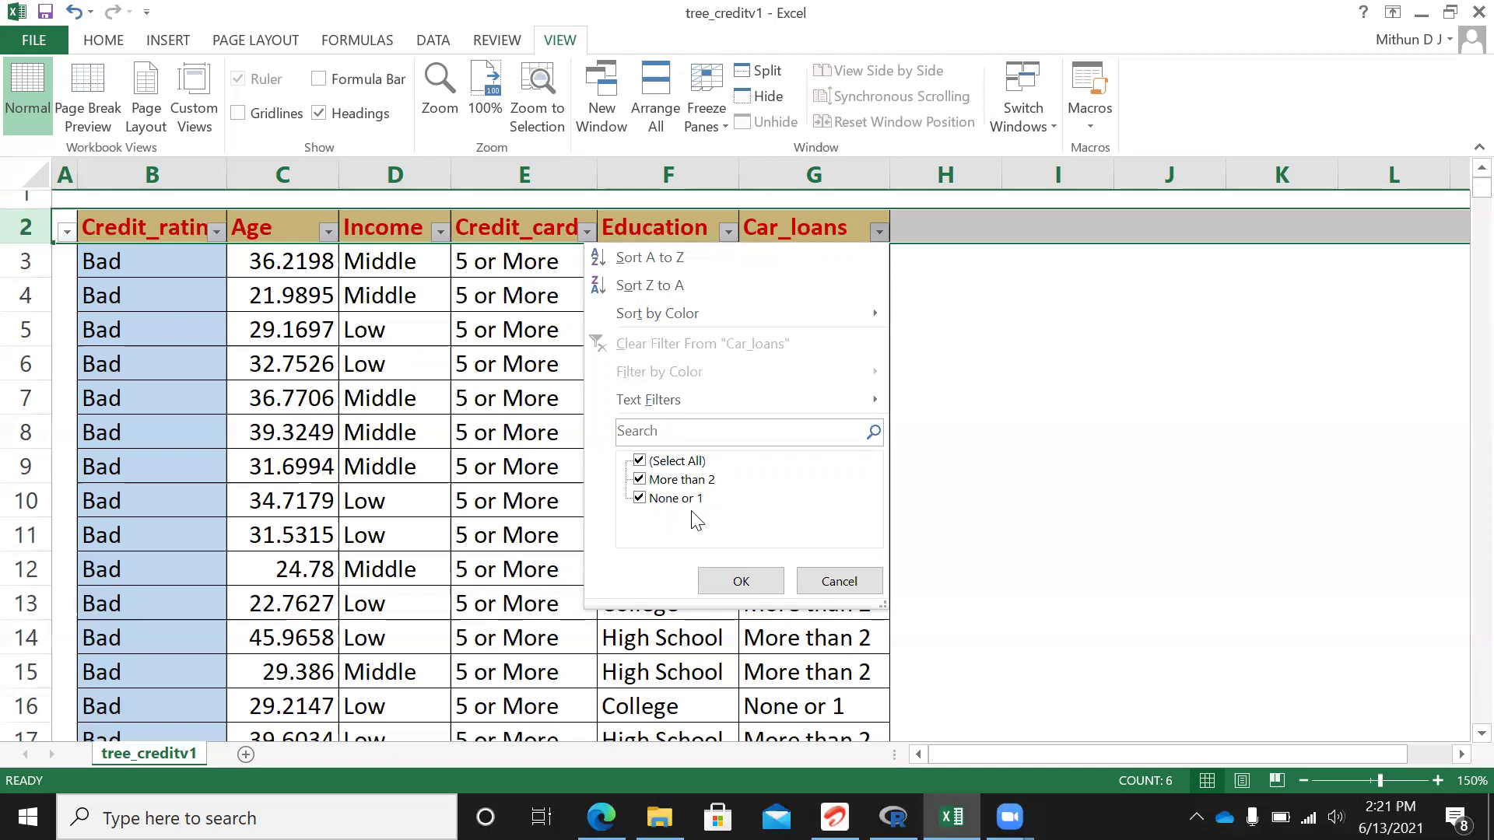
click(740, 581)
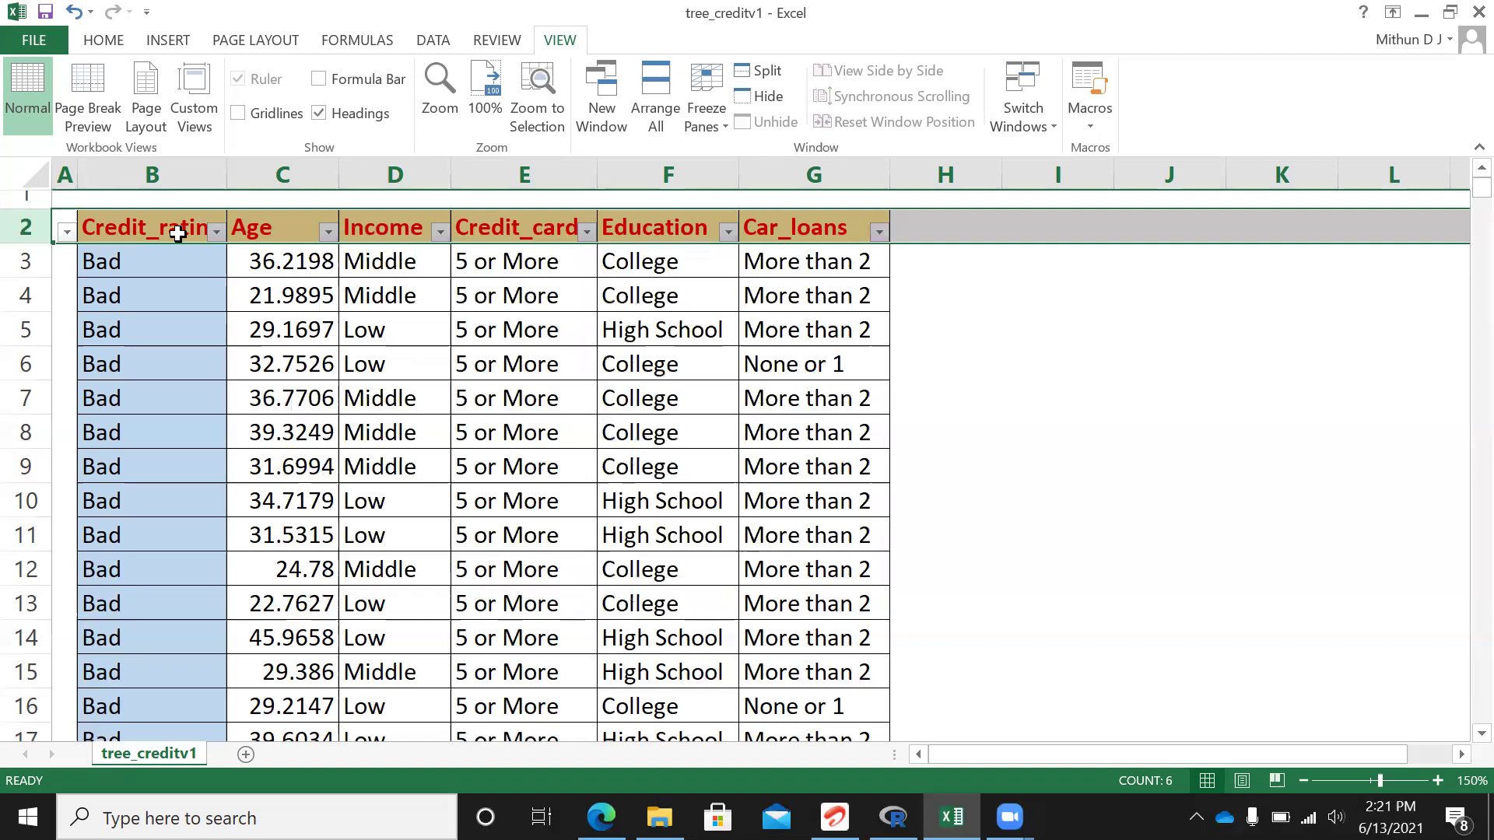
Remove the filters from the table's header row
click(69, 199)
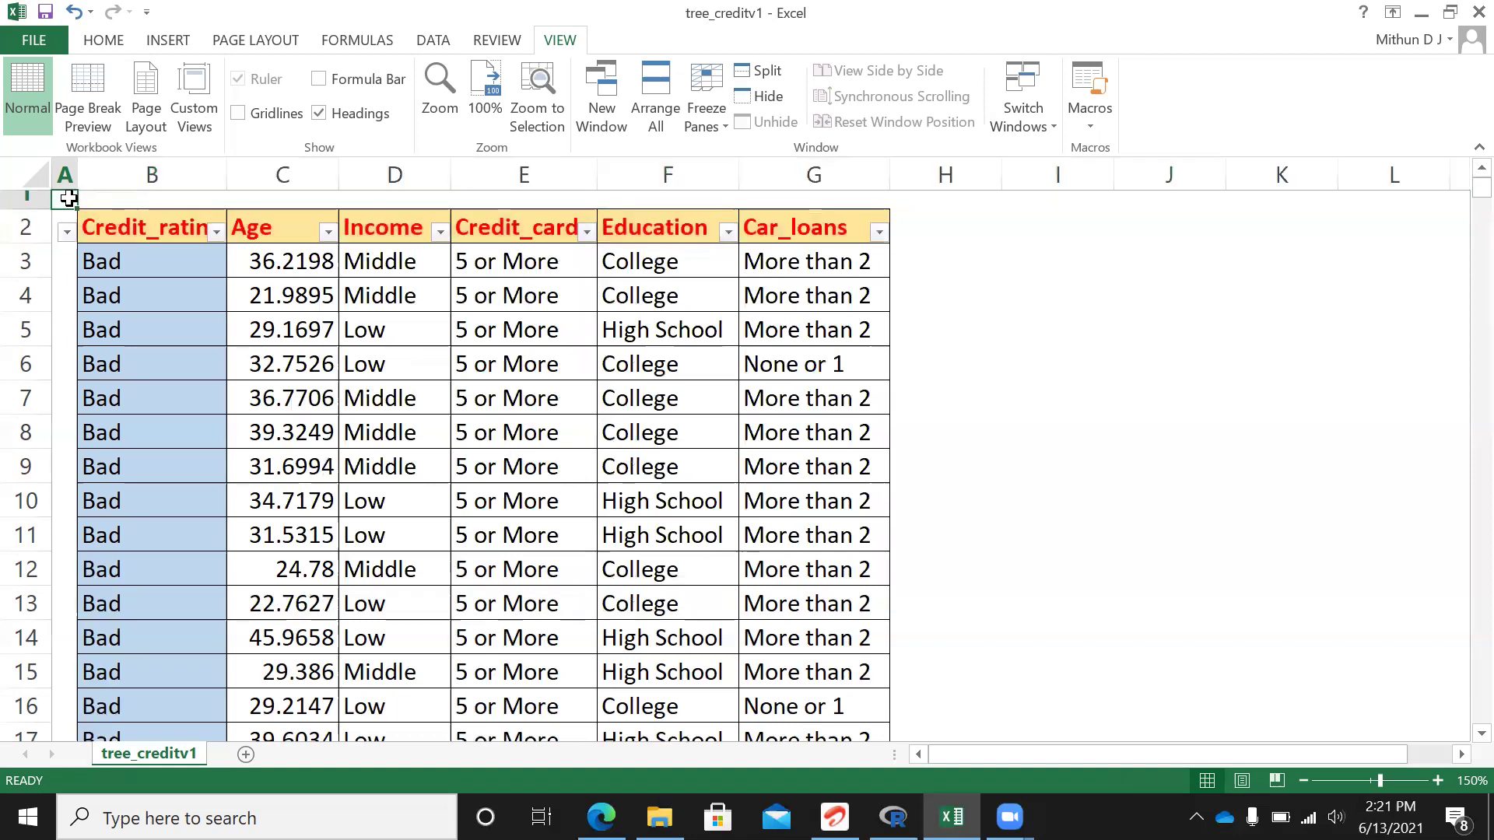
key(alt+d)
key(f)
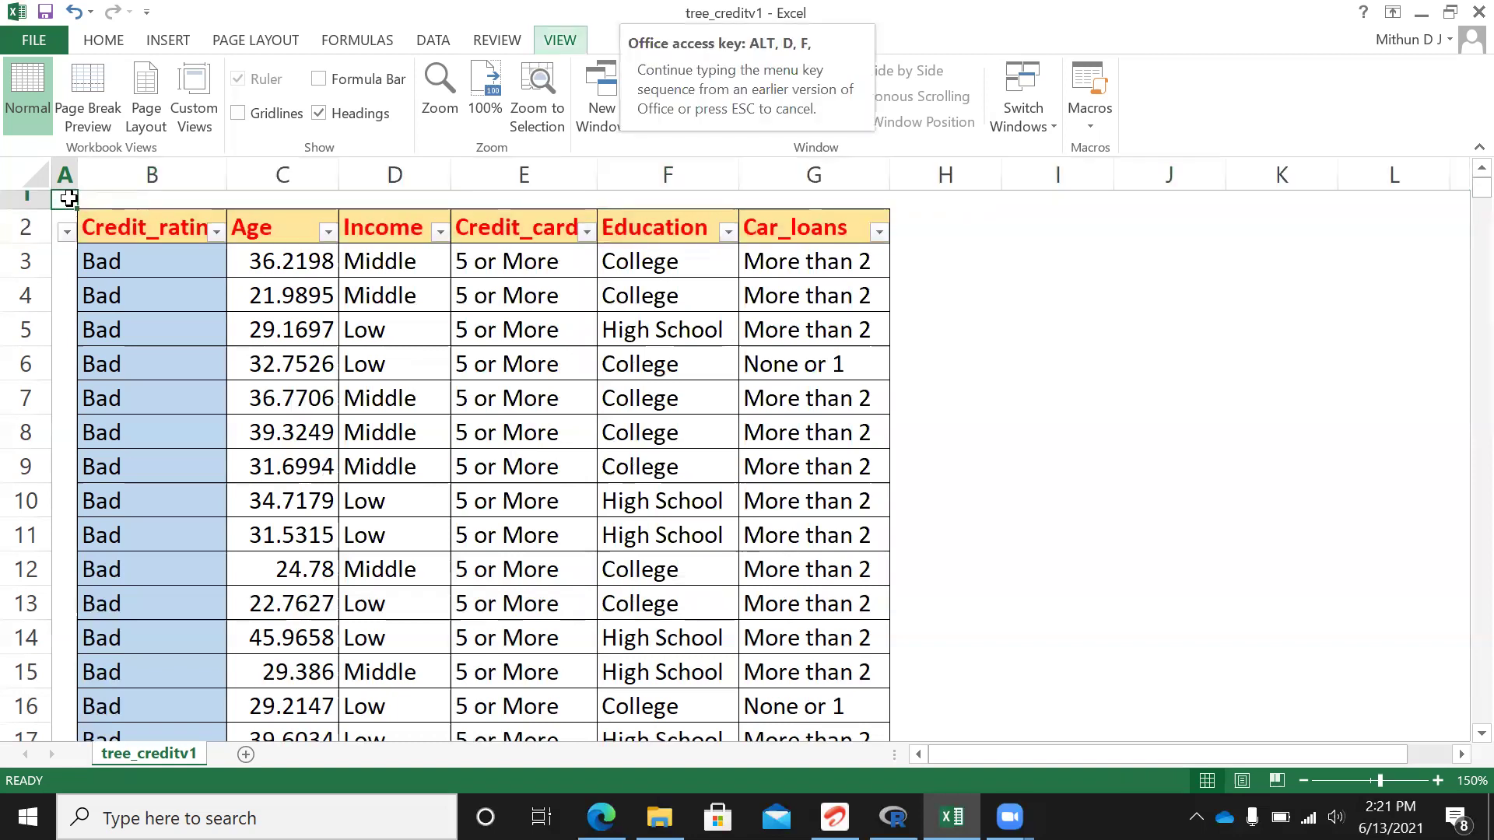
key(f)
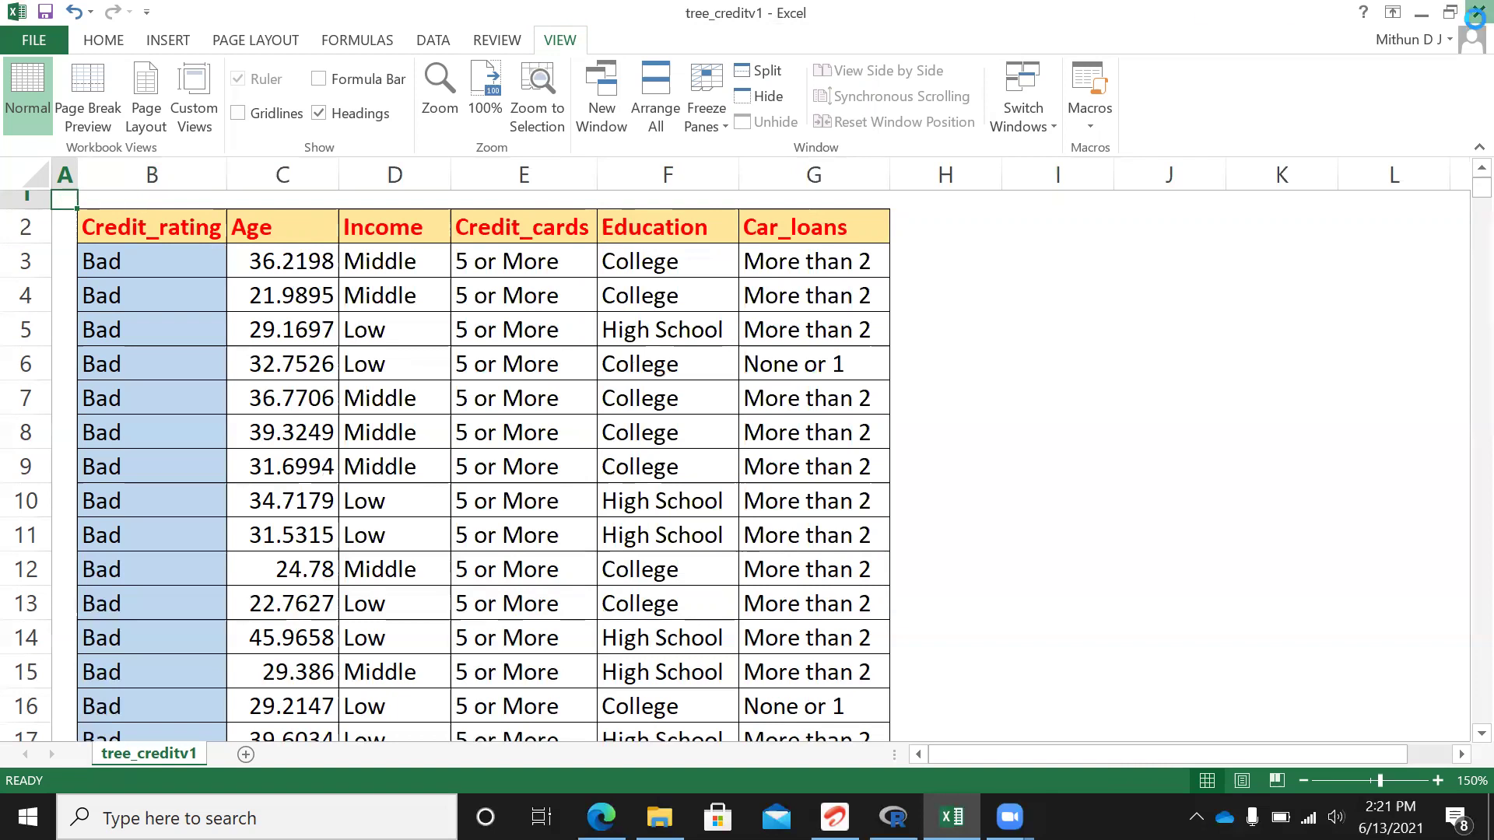
Close the tree_creditv1 workbook and switch to the Statcraft page in the Edge browser
click(1459, 22)
click(770, 454)
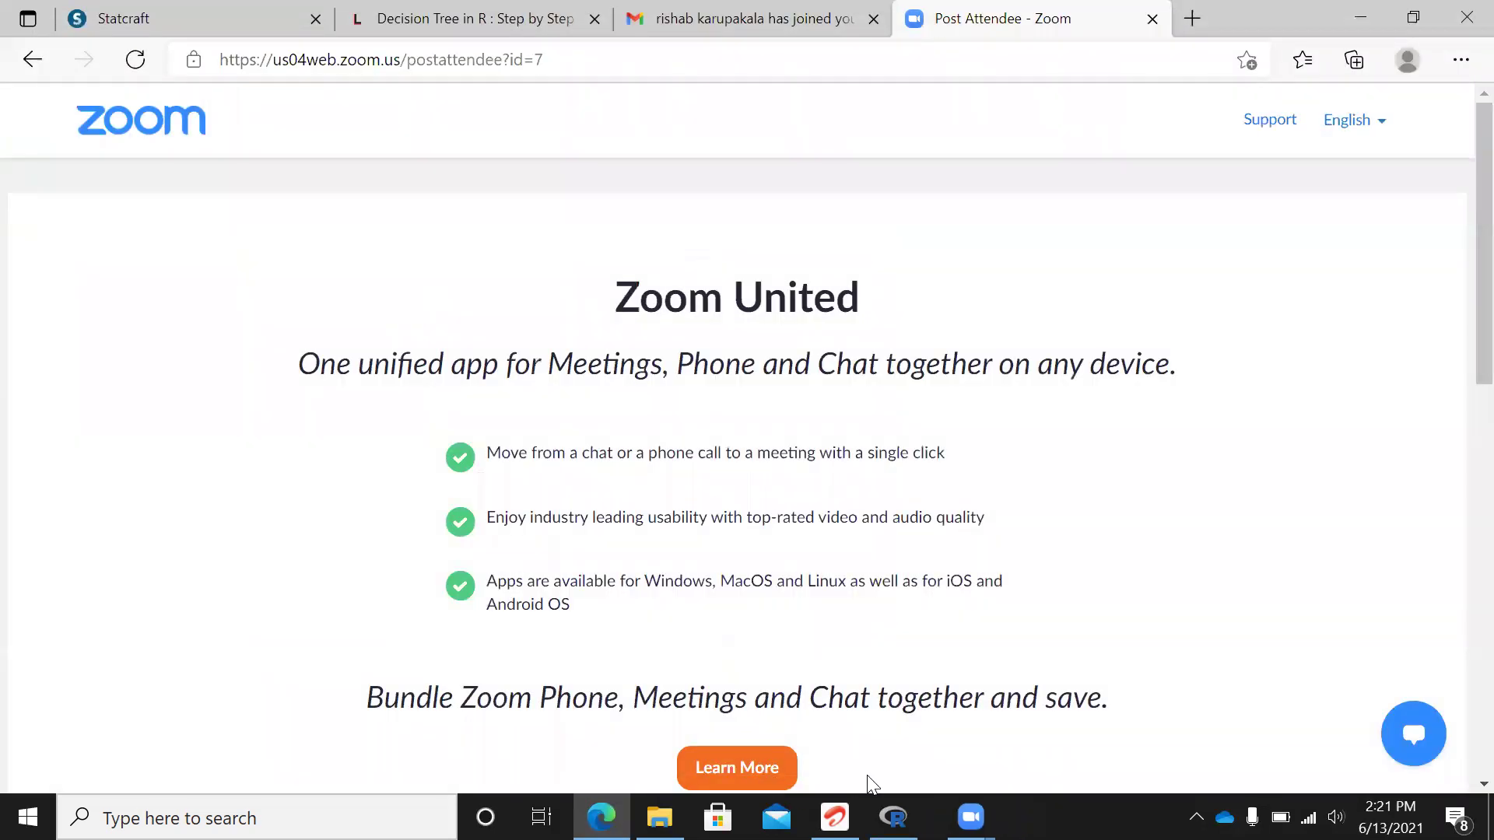
click(176, 27)
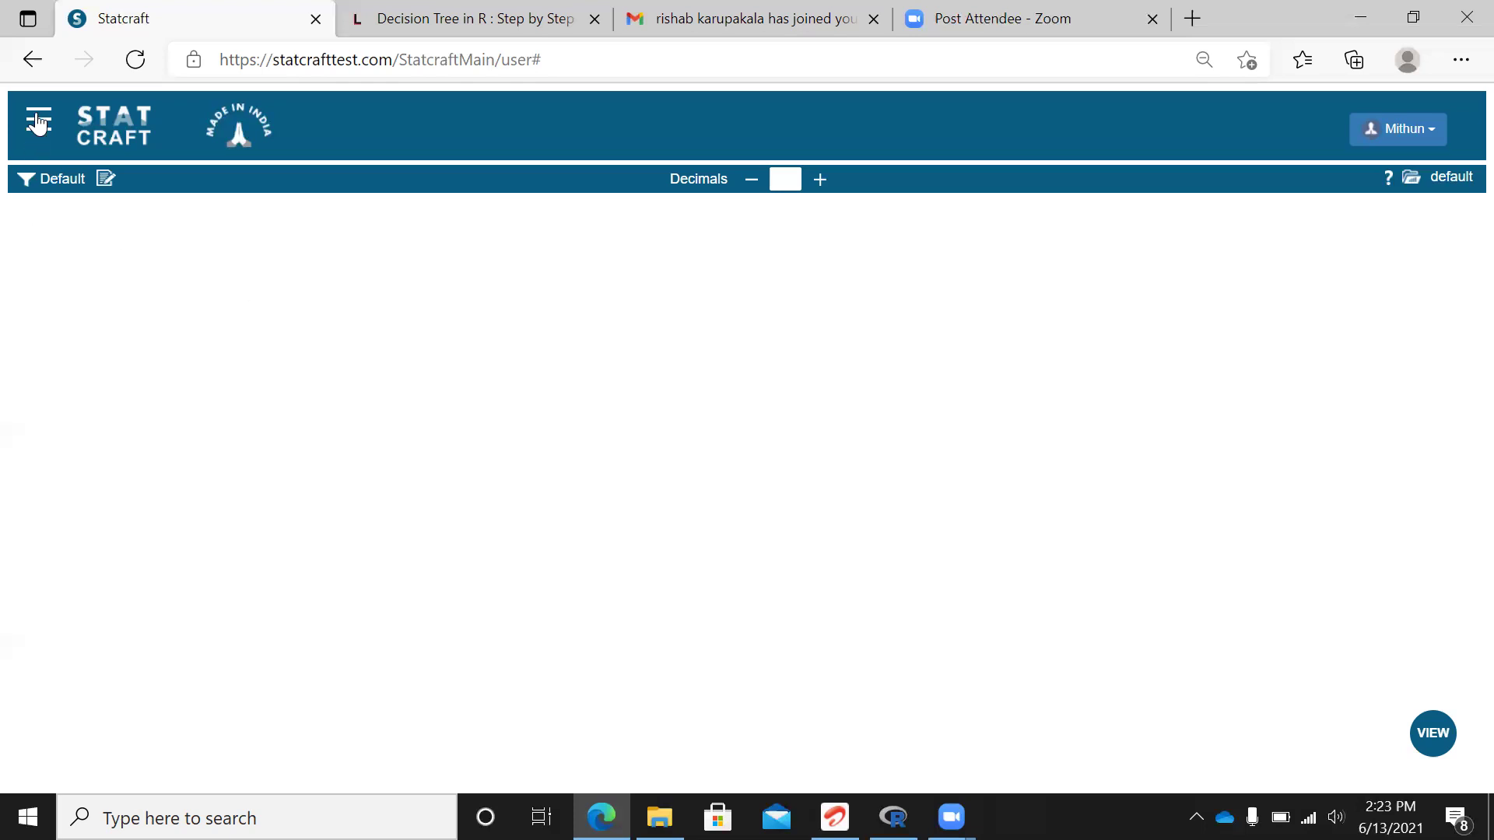
Open Statcraft's data import form
click(37, 123)
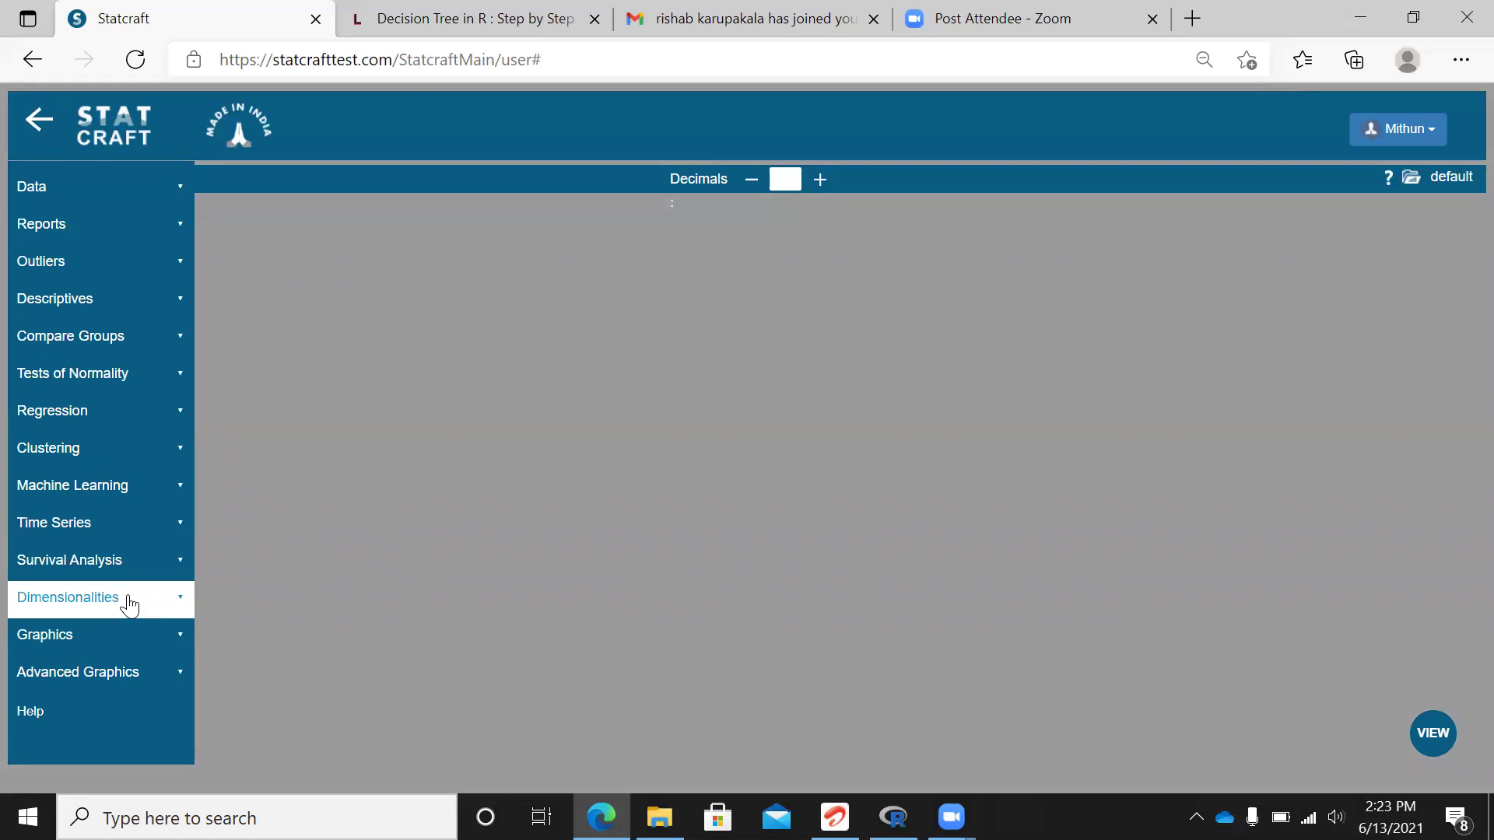
click(180, 192)
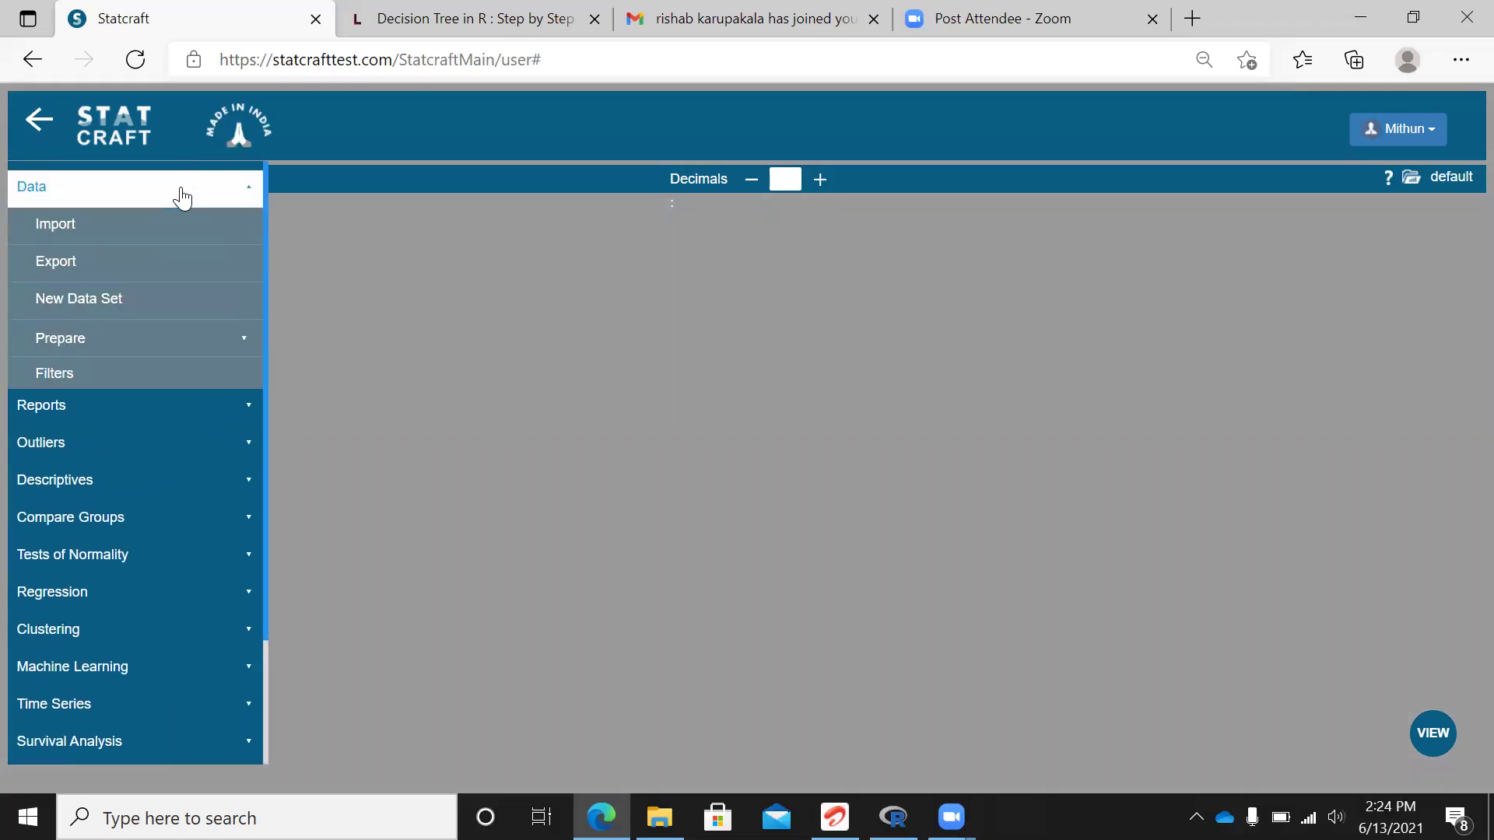
click(78, 228)
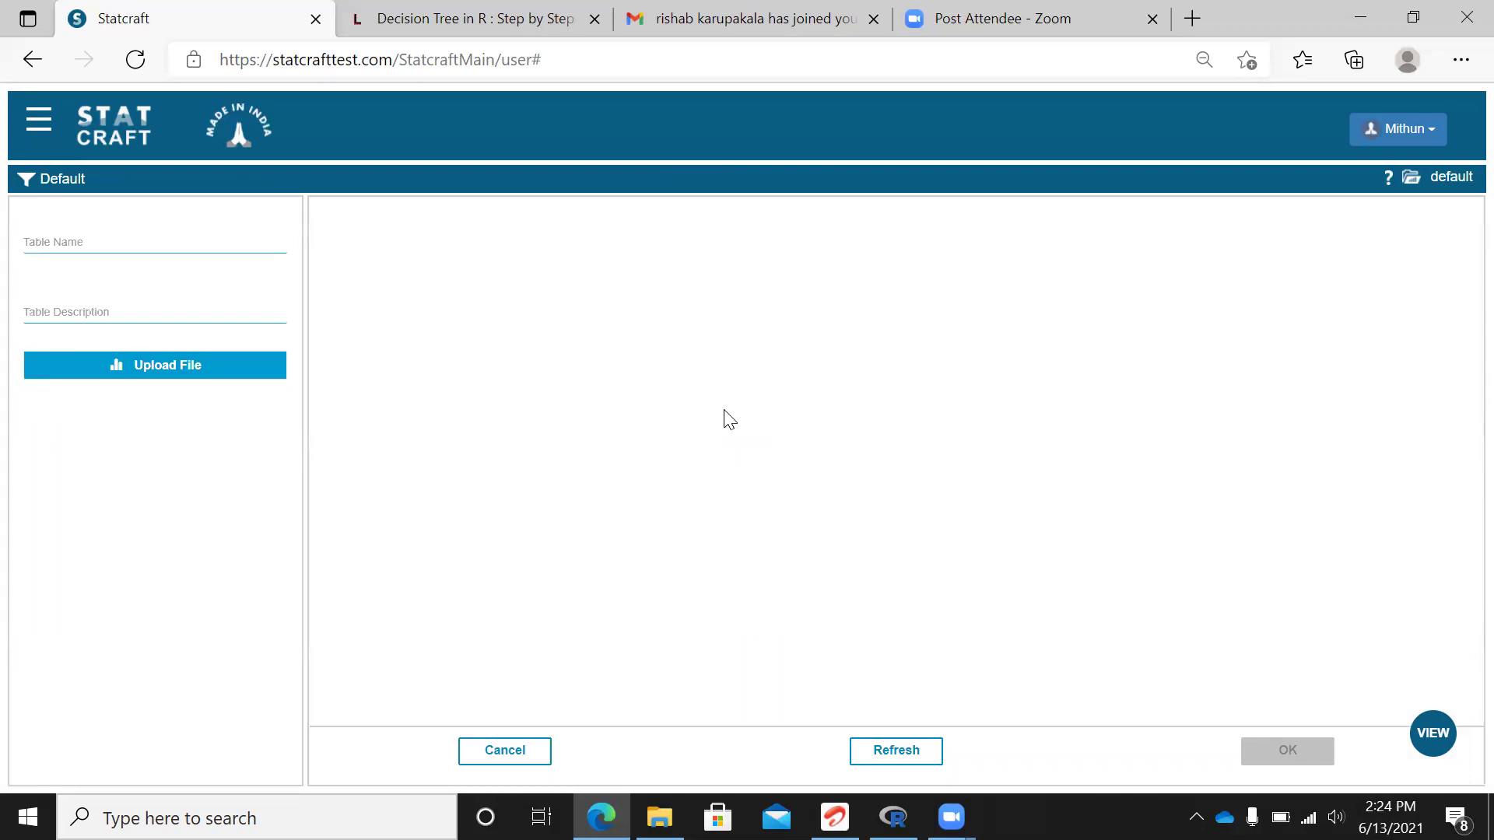
Set both the table name and the table description of the import to creditrating
click(80, 240)
text(creditrating)
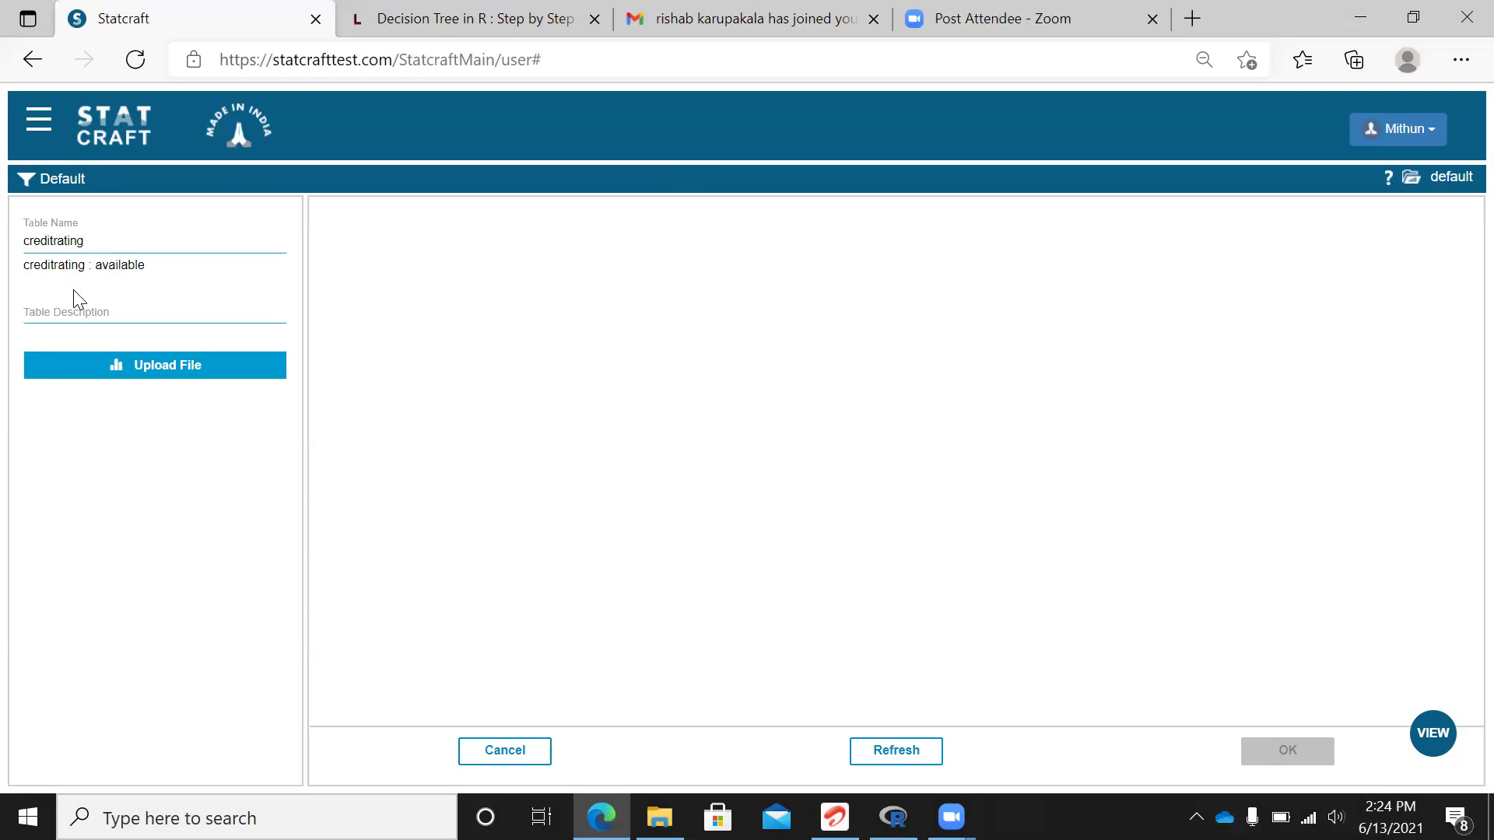
click(72, 315)
text(creditrak)
key(BackSpace)
key(BackSpace)
text(ating)
Upload the tree_creditv1 file from the New Volume (D:) drive as the import's source data
click(151, 375)
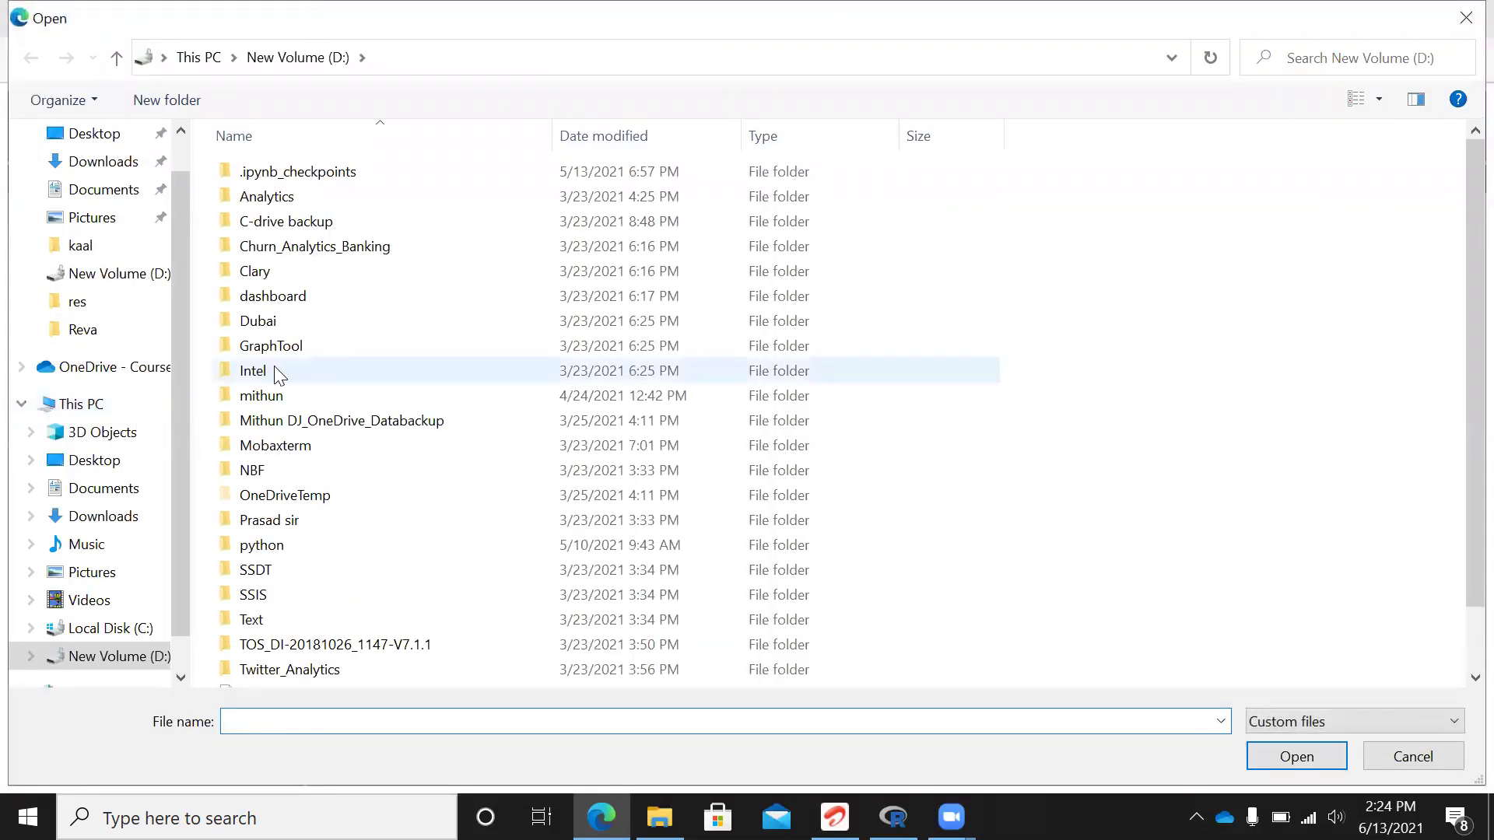
click(258, 380)
key(t)
key(t)
key(t)
key(t)
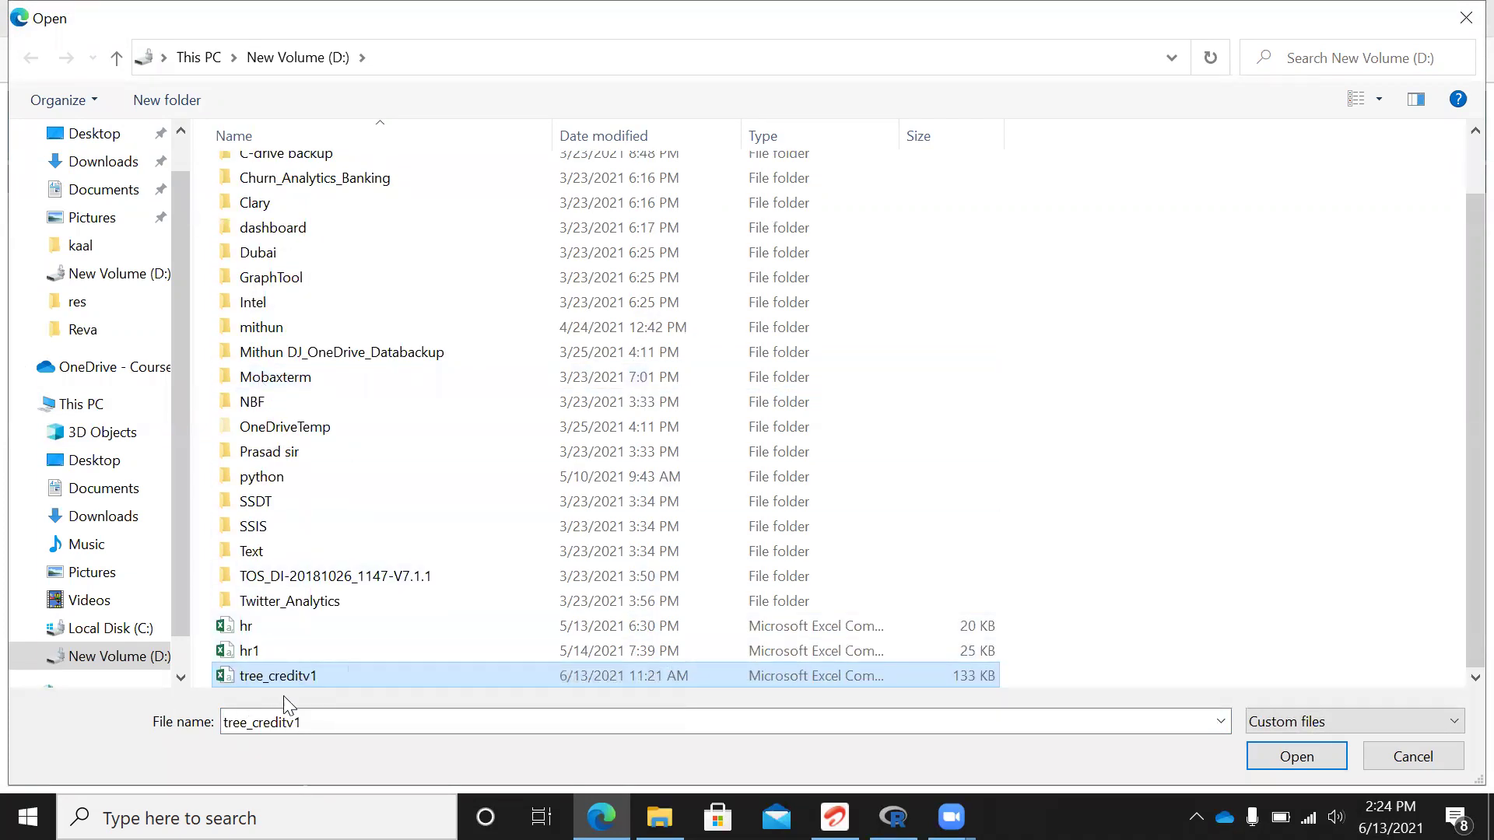
click(1292, 757)
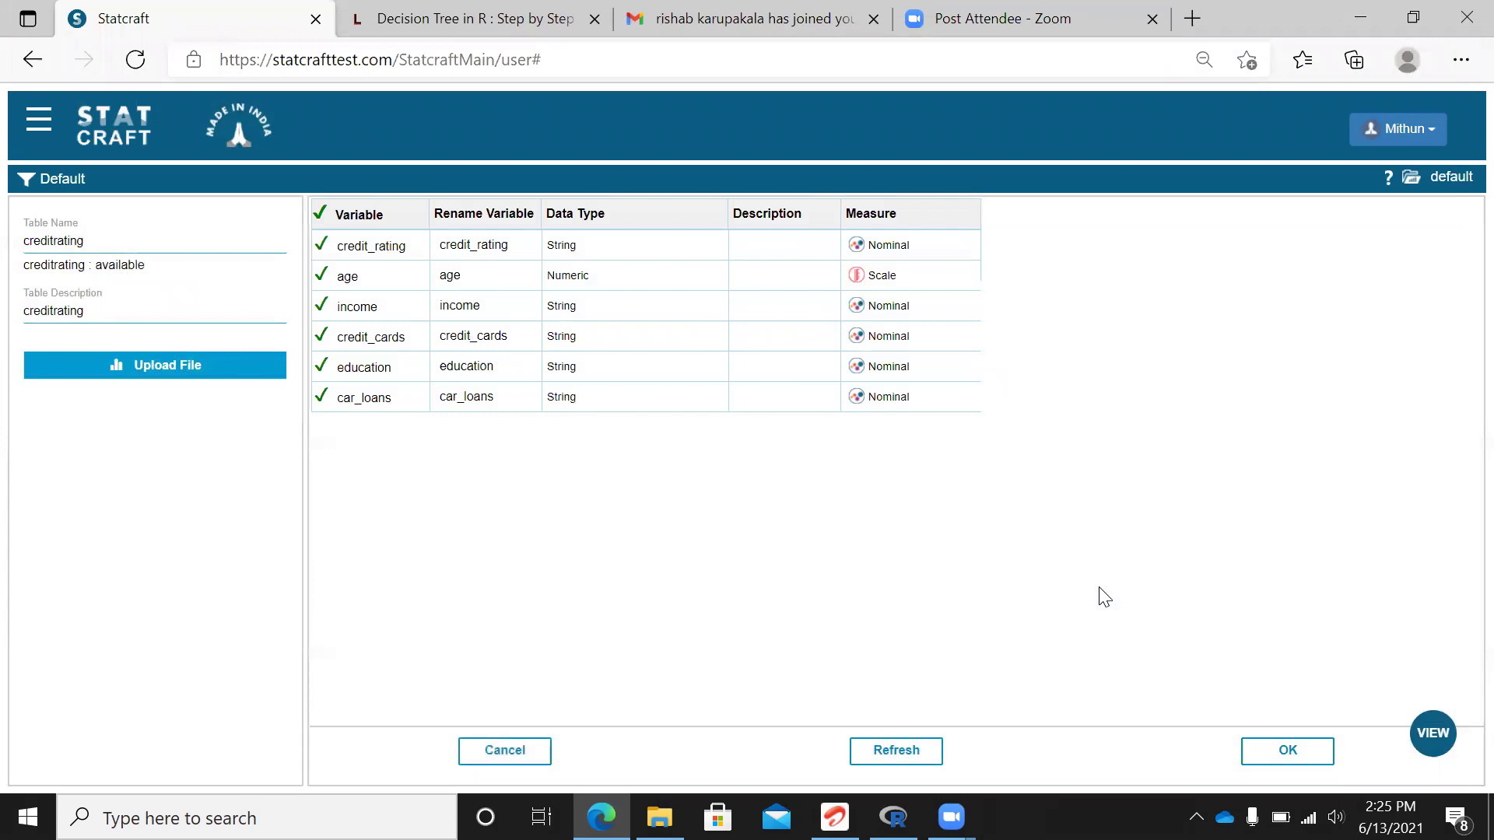
Enlarge the page to check the listed variables and their measures, and complete the import of the creditrating table
key(ctrl+plus)
key(ctrl+plus)
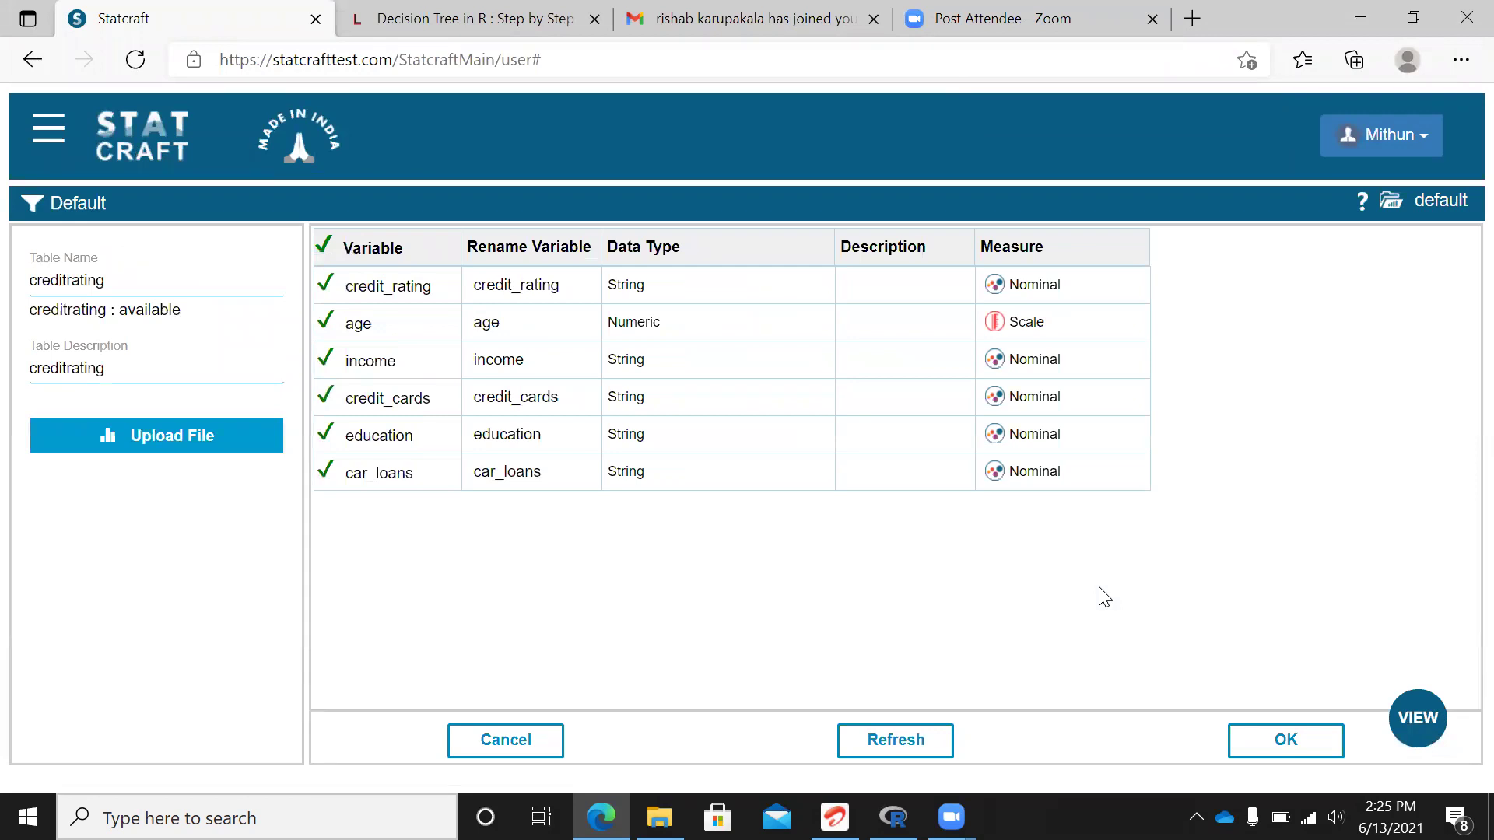
key(ctrl+plus)
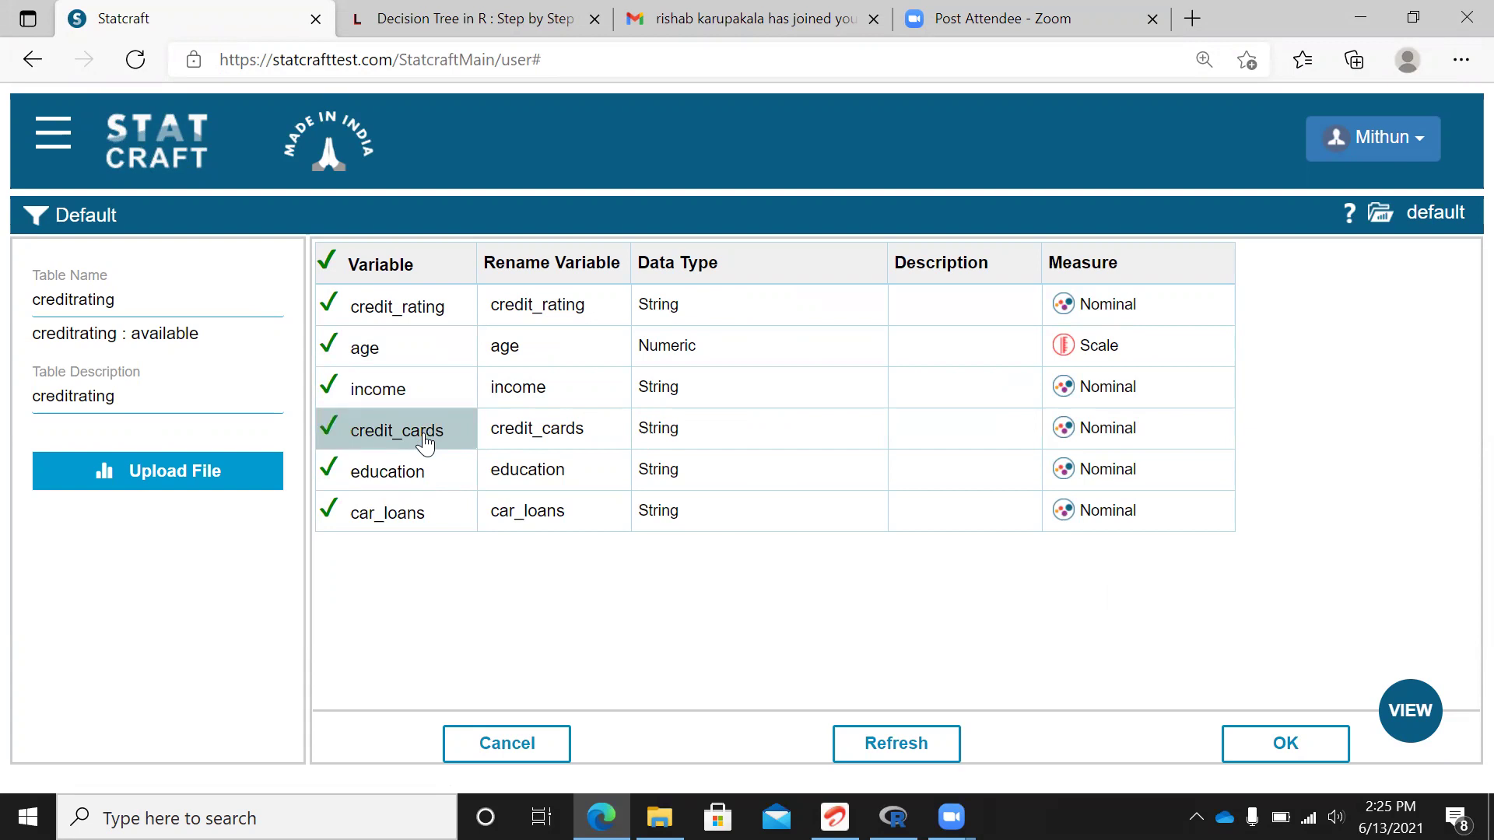
click(1292, 746)
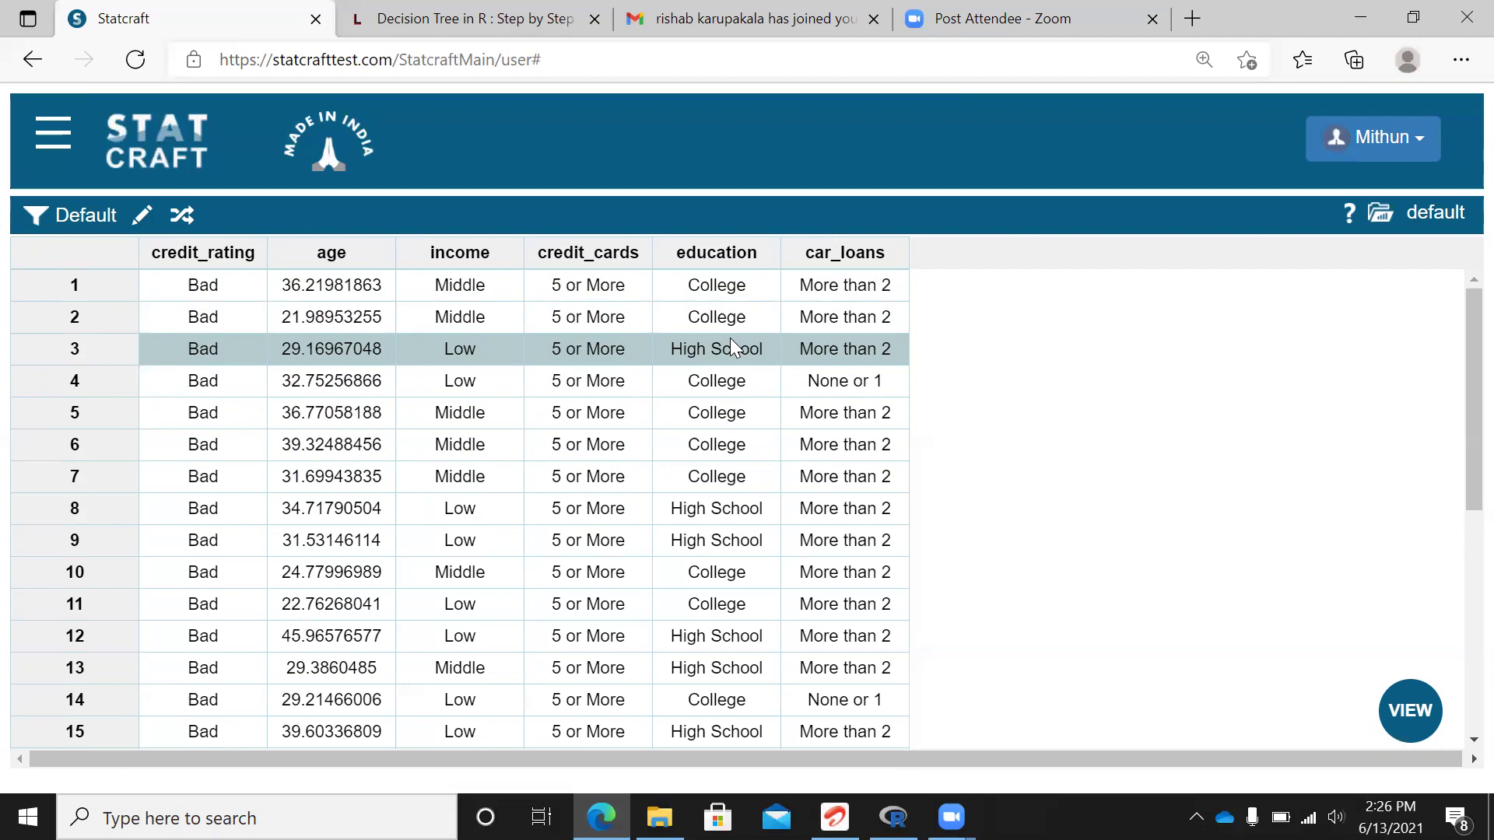
Open the RPART machine learning analysis for the imported credit rating data
click(48, 144)
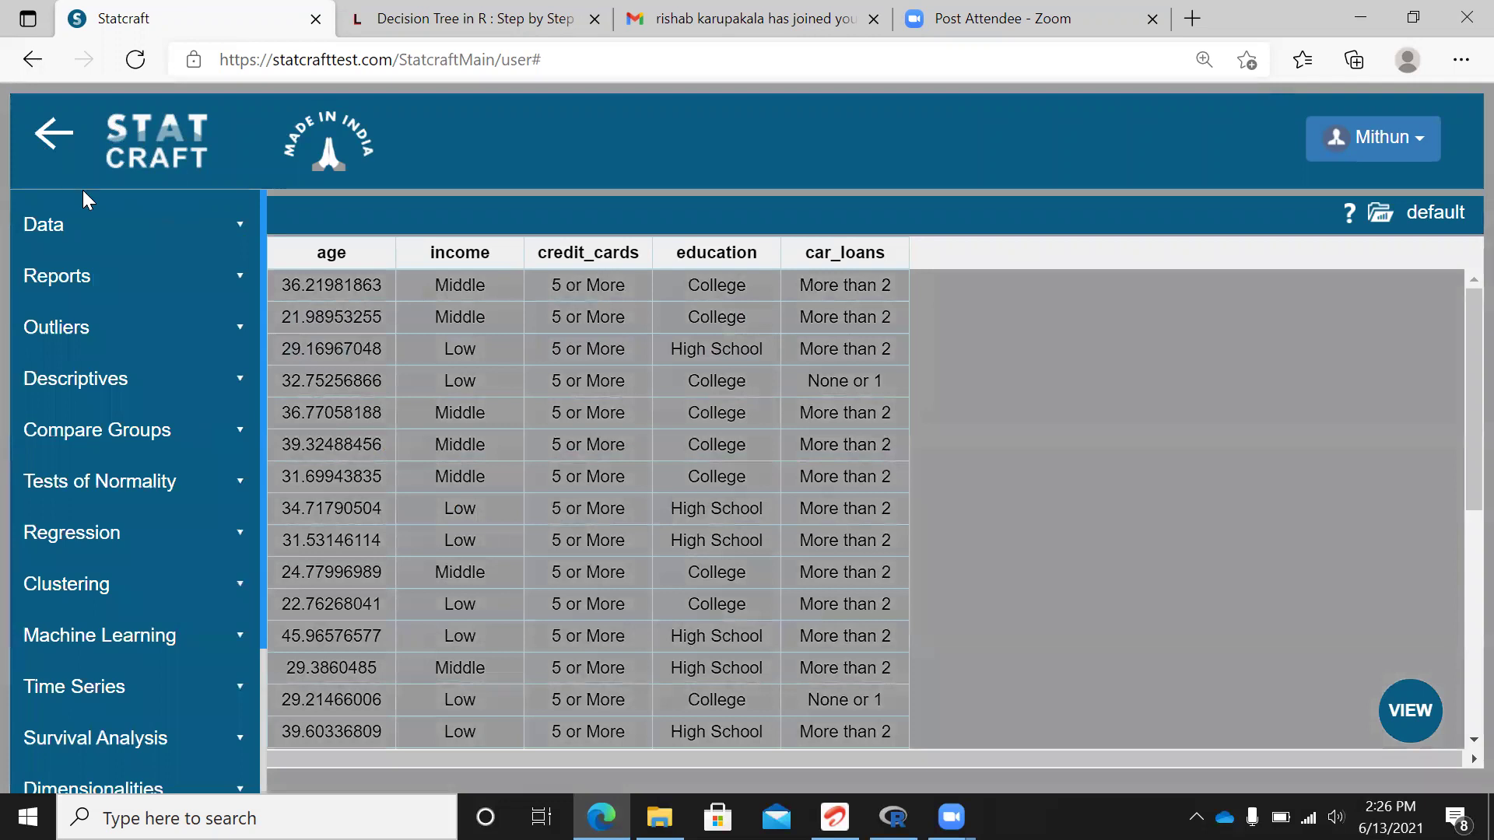
scroll(263, 334, down, 3)
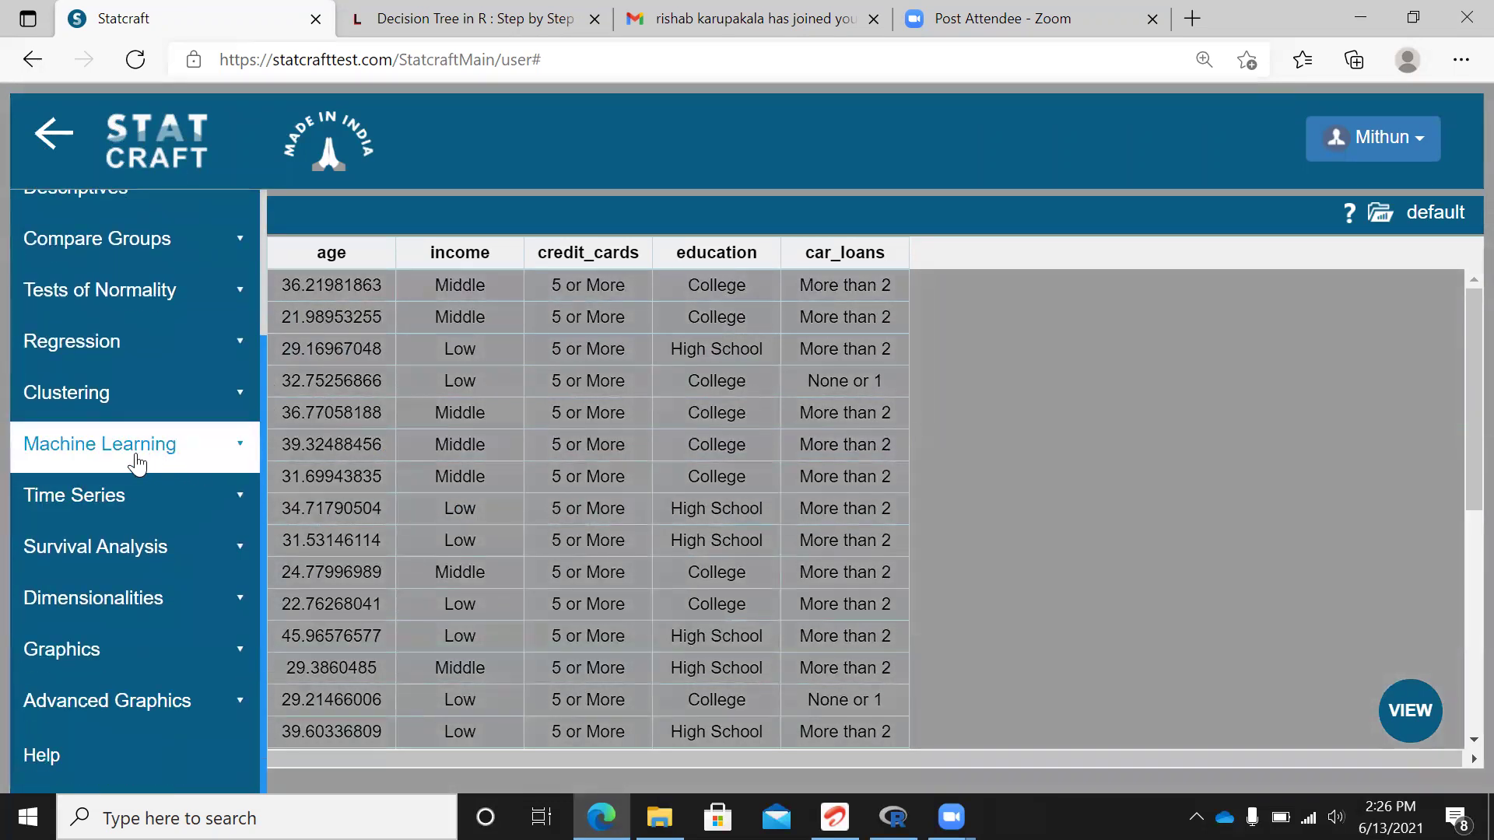
click(237, 451)
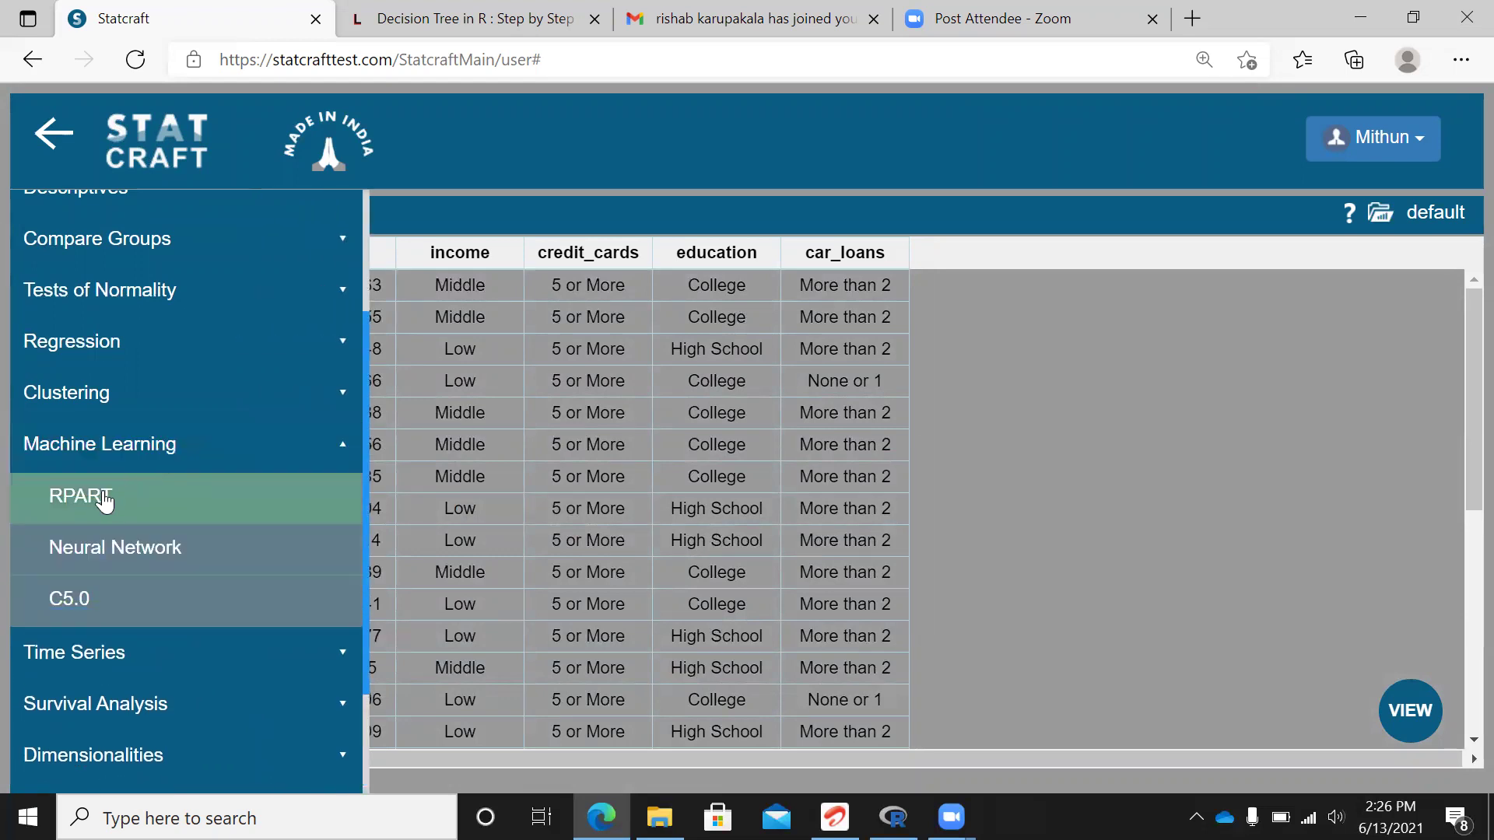
click(172, 505)
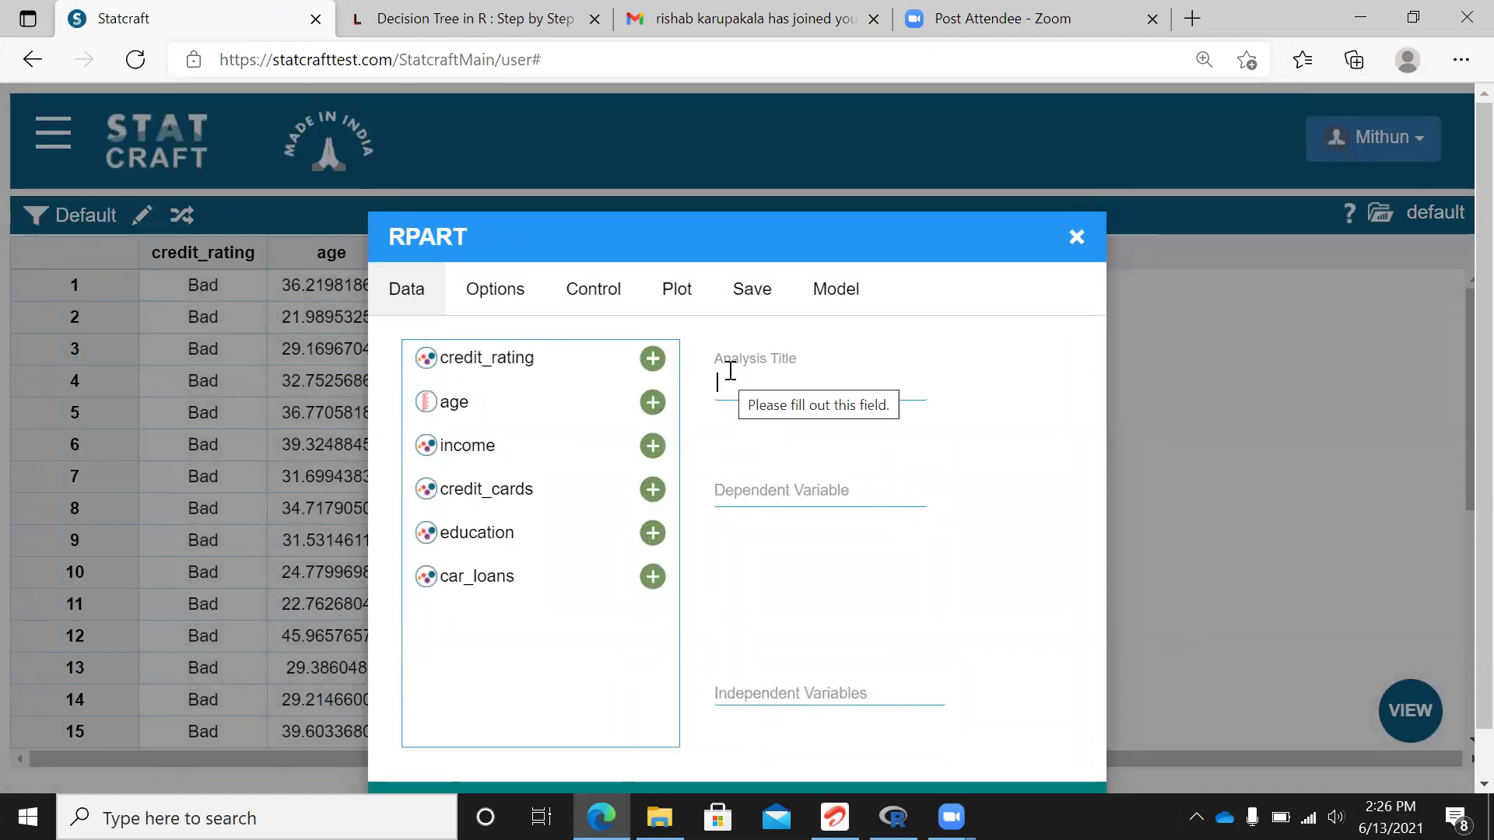
Assign credit_rating as the dependent variable of the RPART analysis
click(773, 495)
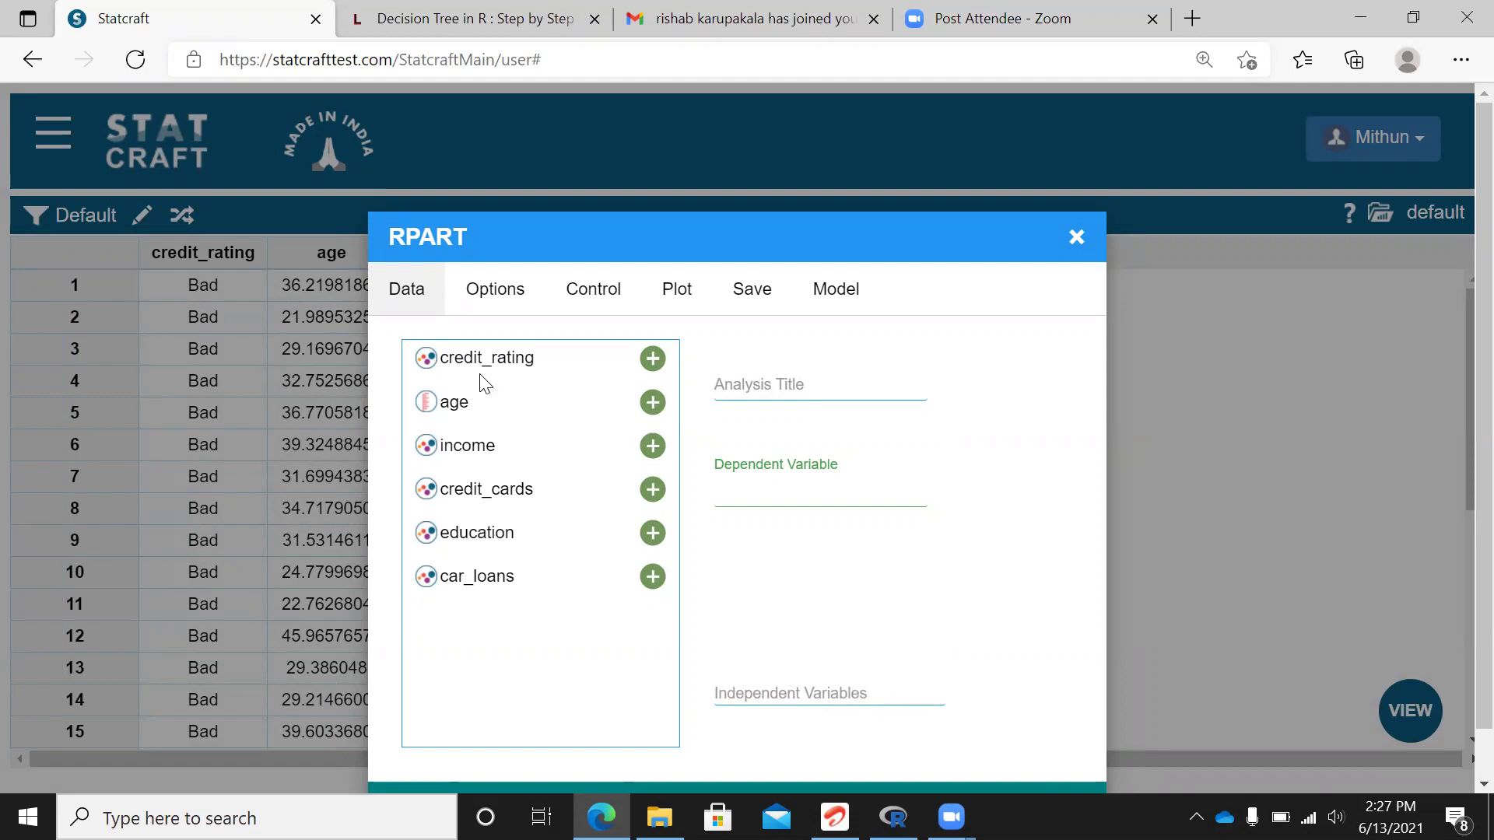
click(654, 362)
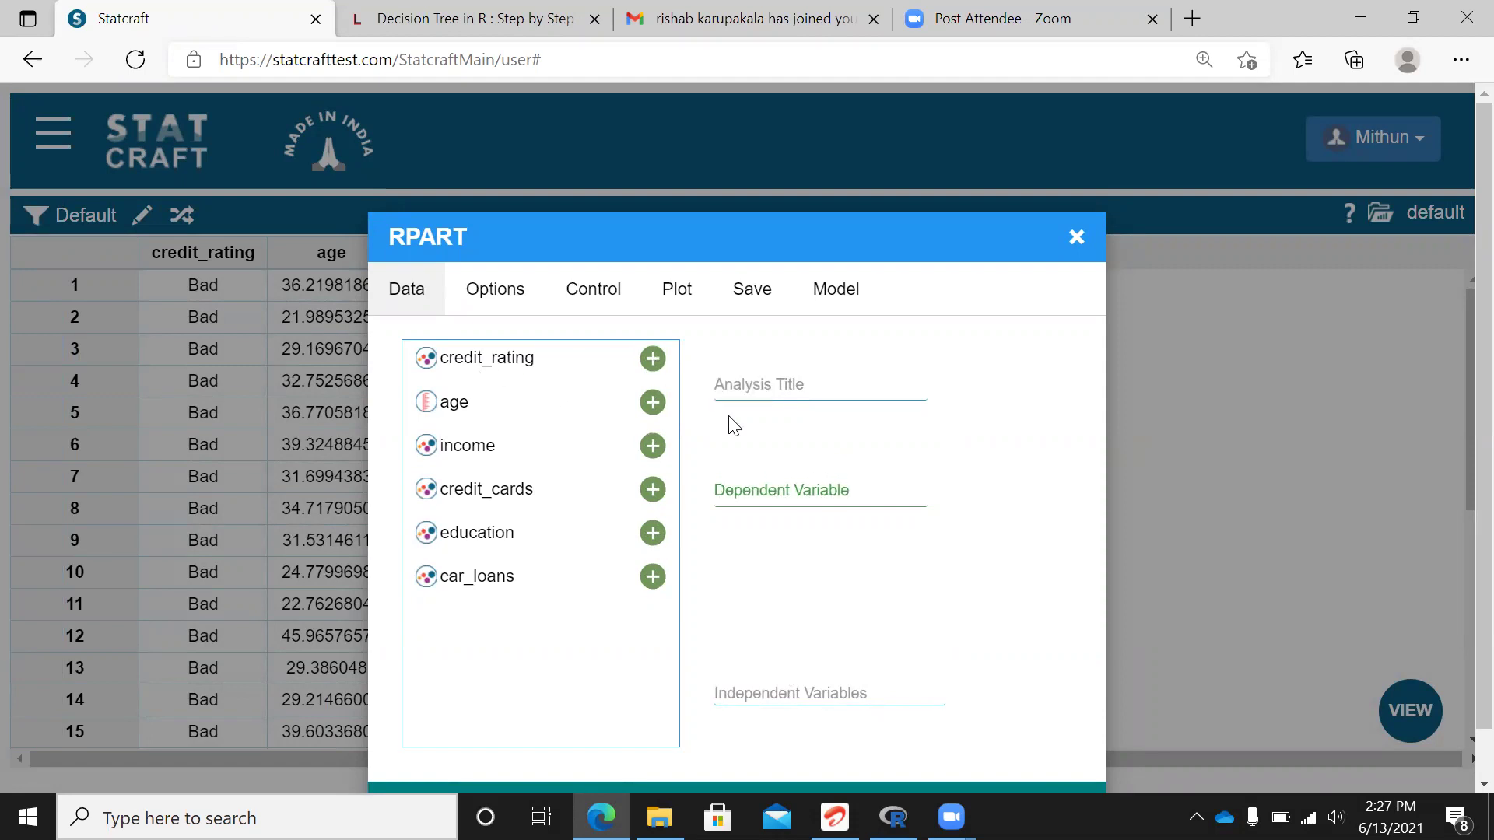
click(774, 496)
click(652, 366)
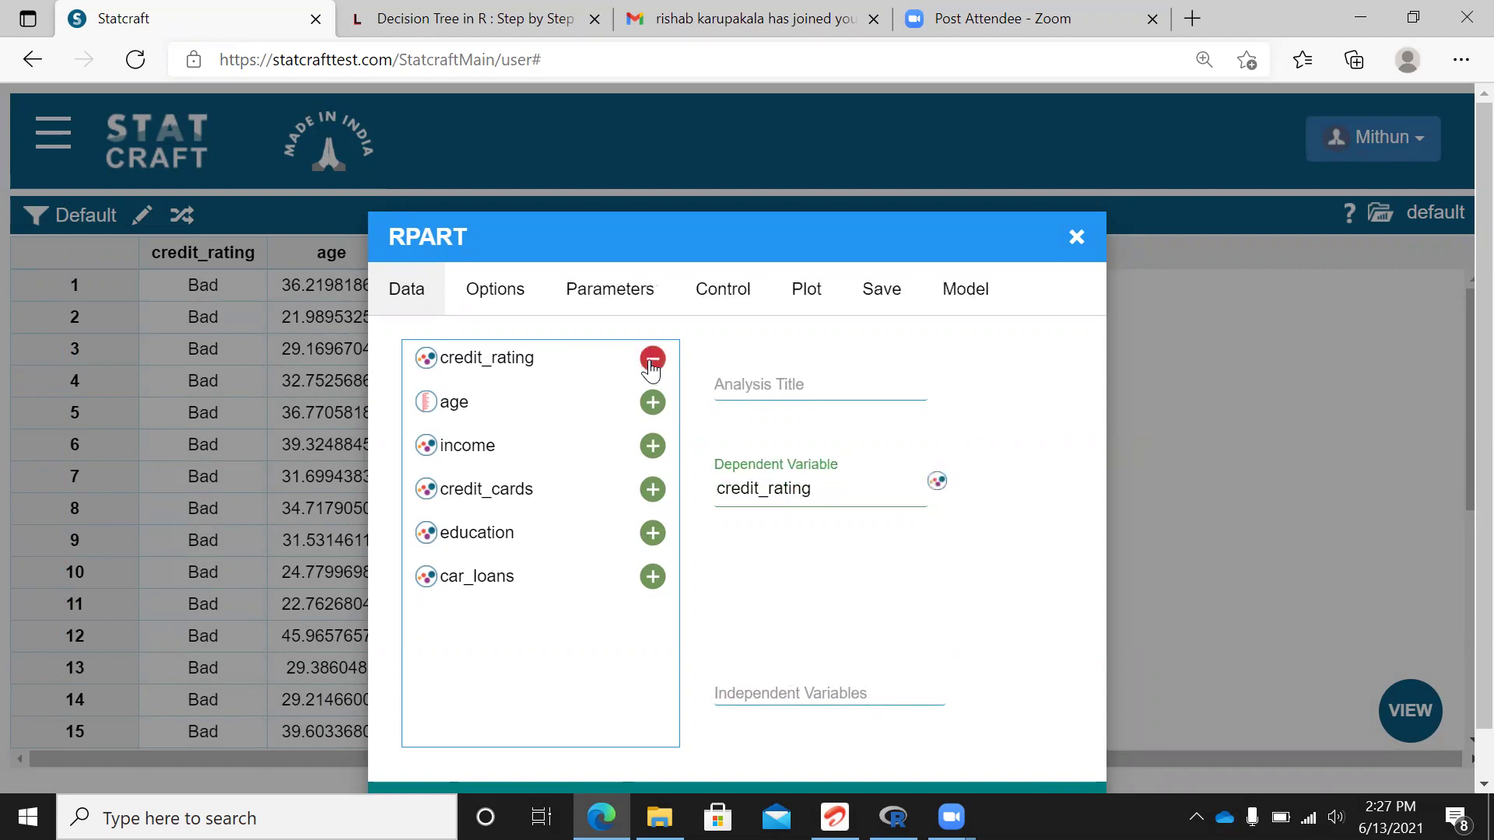
Add age, income, credit_cards, education and car_loans as the independent variables of the RPART analysis
click(775, 688)
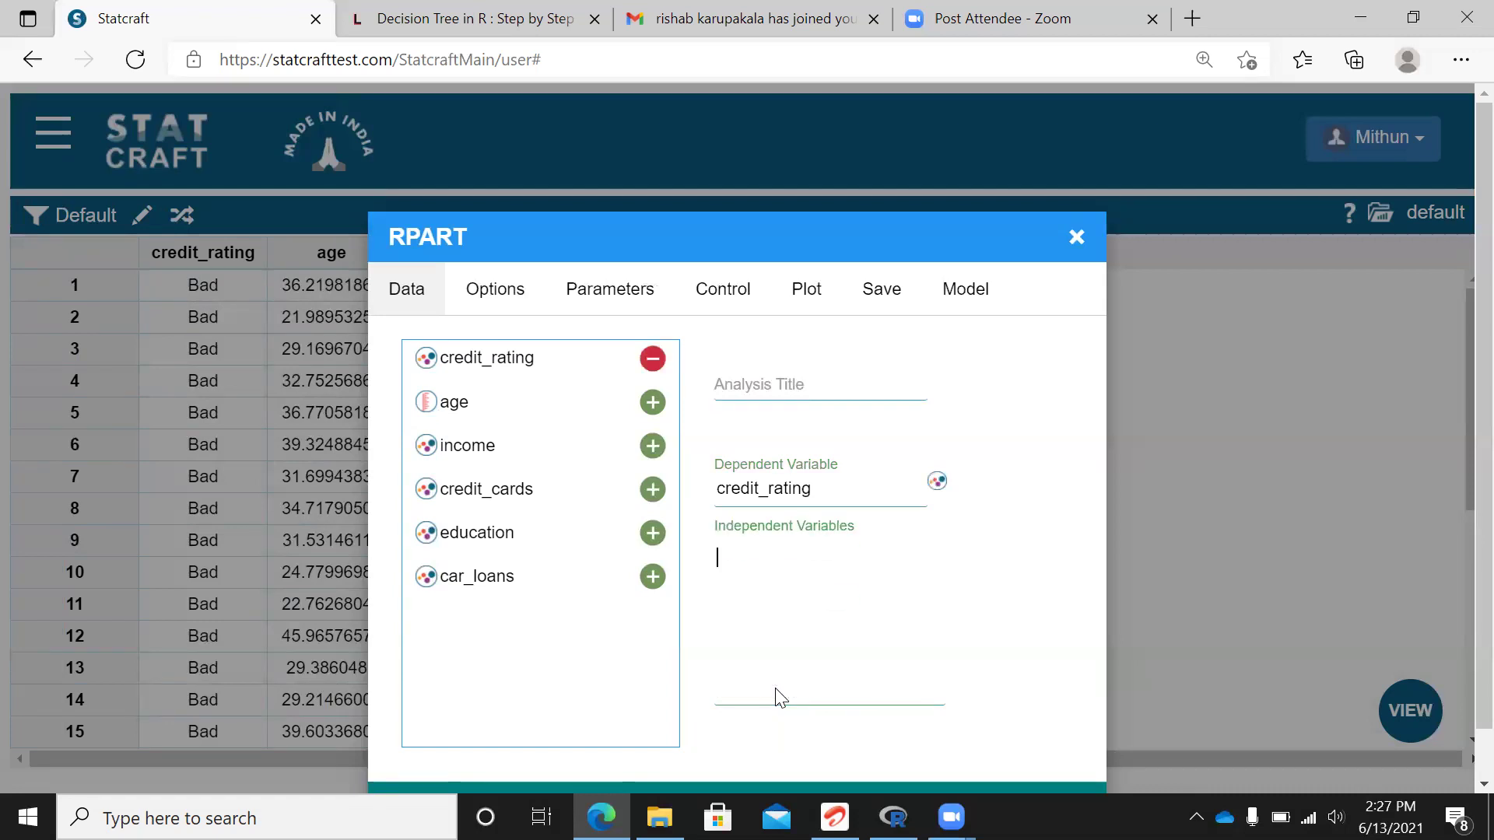
click(652, 402)
click(652, 447)
click(652, 489)
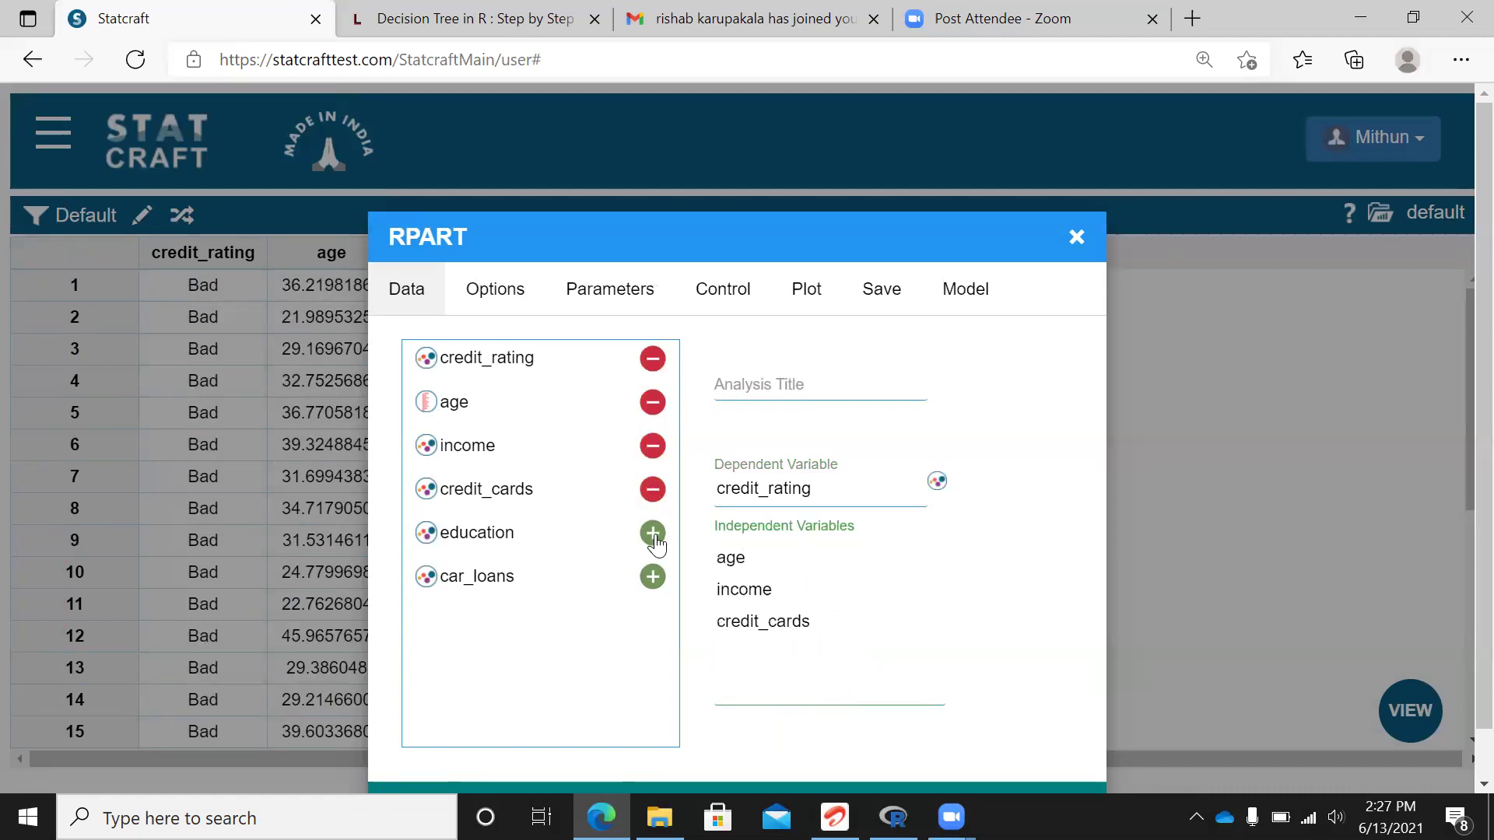
click(652, 533)
click(652, 577)
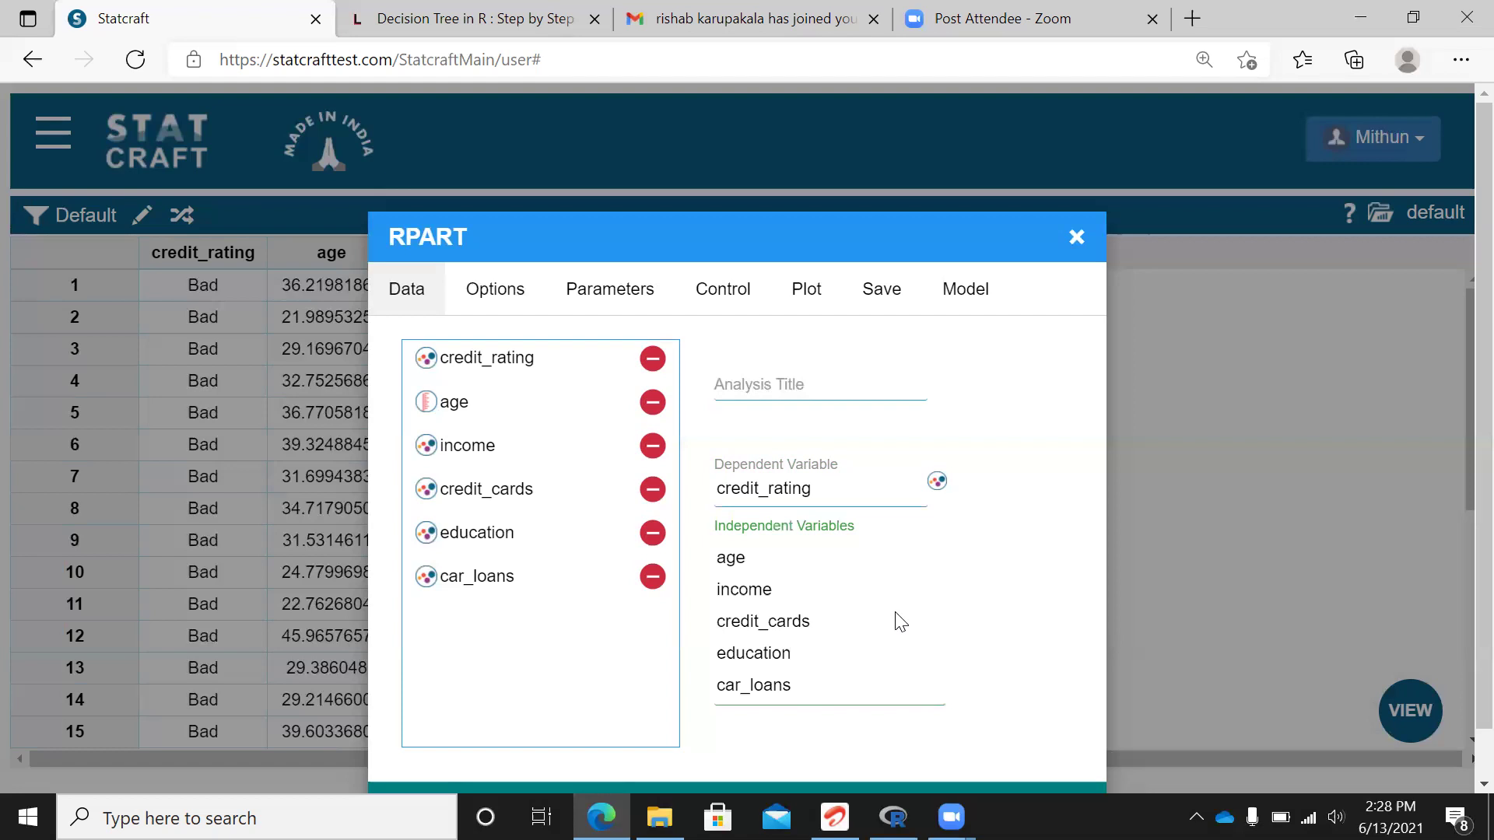
Include the confusion matrix in the RPART options and run the analysis
click(509, 300)
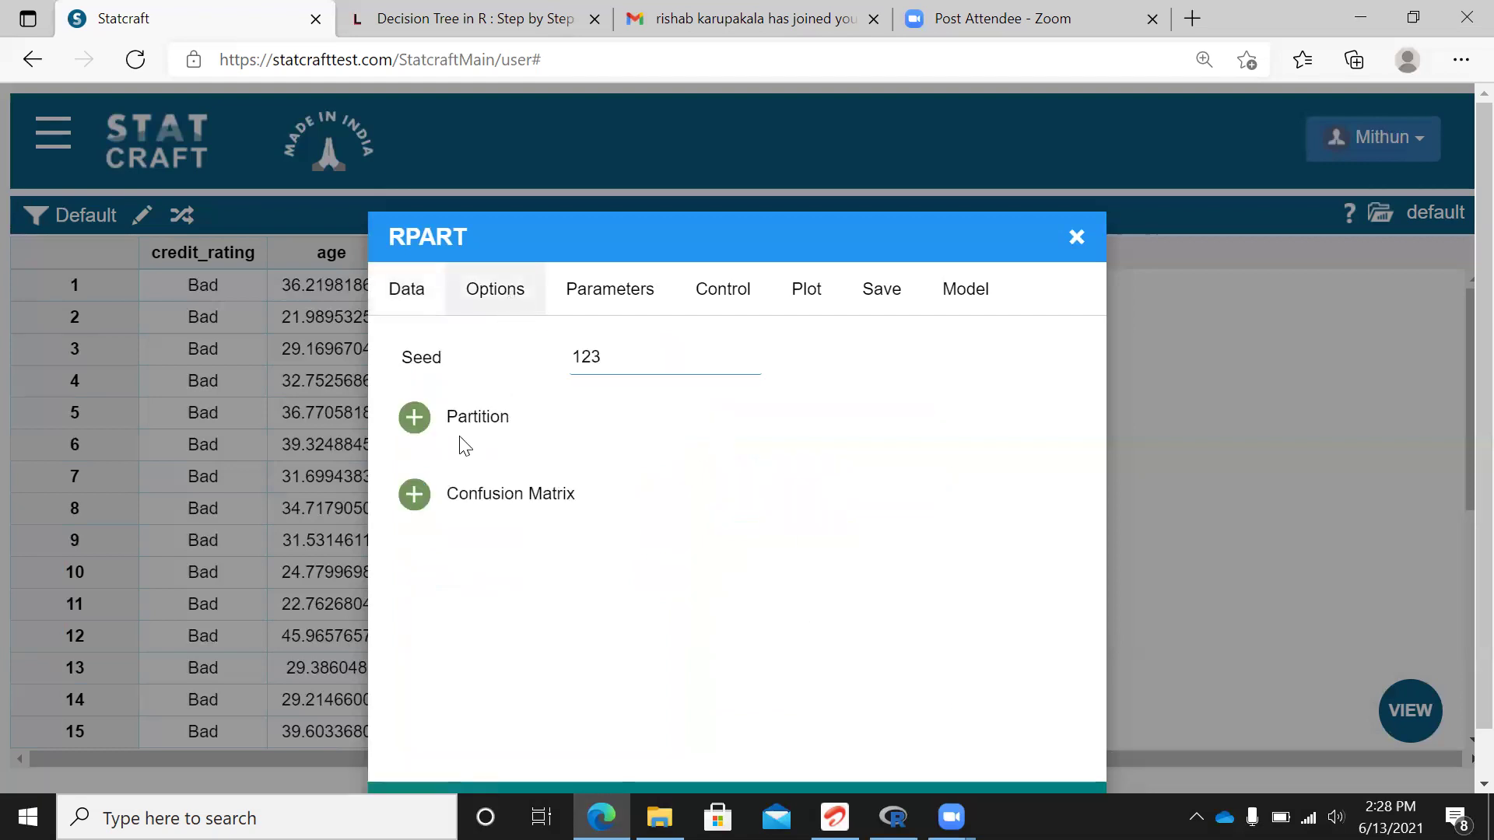
click(414, 506)
key(ctrl+minus)
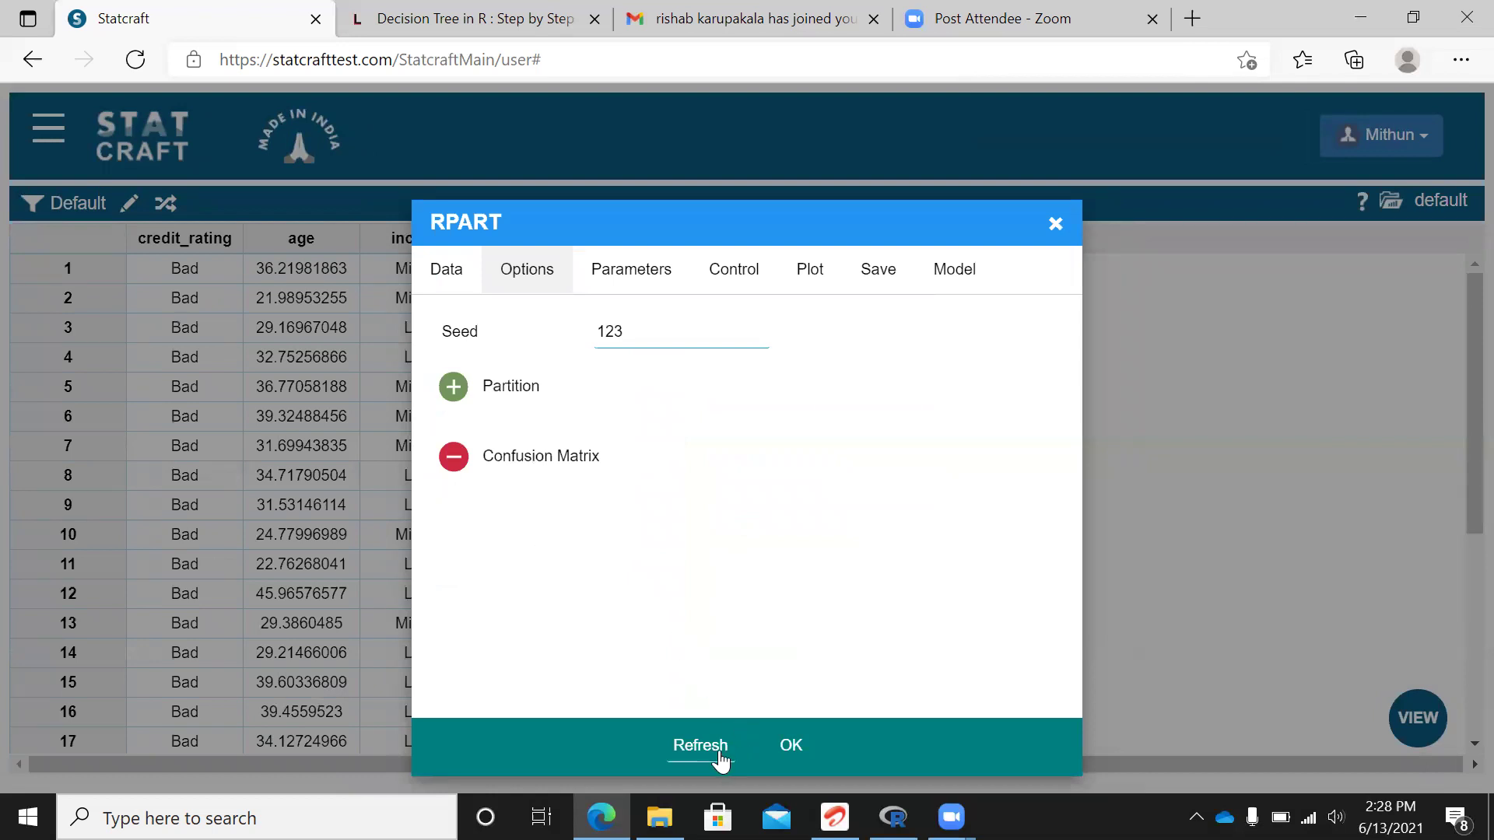
click(792, 747)
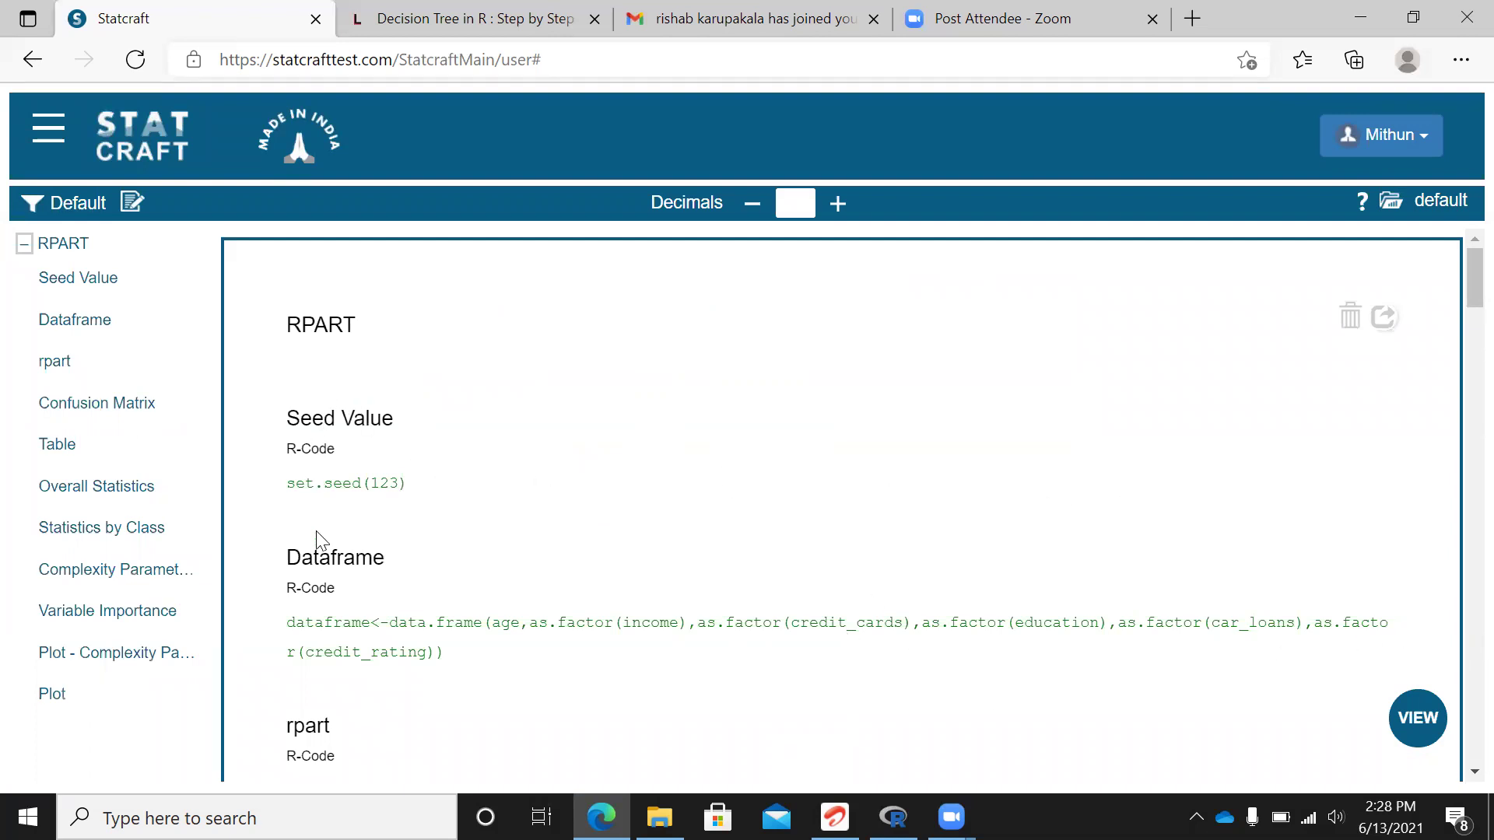
Review the generated R code for the RPART model and its confusion matrix table
mouse_move(1457, 259)
mouse_down()
mouse_move(1456, 313)
mouse_move(1457, 263)
mouse_move(1457, 277)
mouse_up()
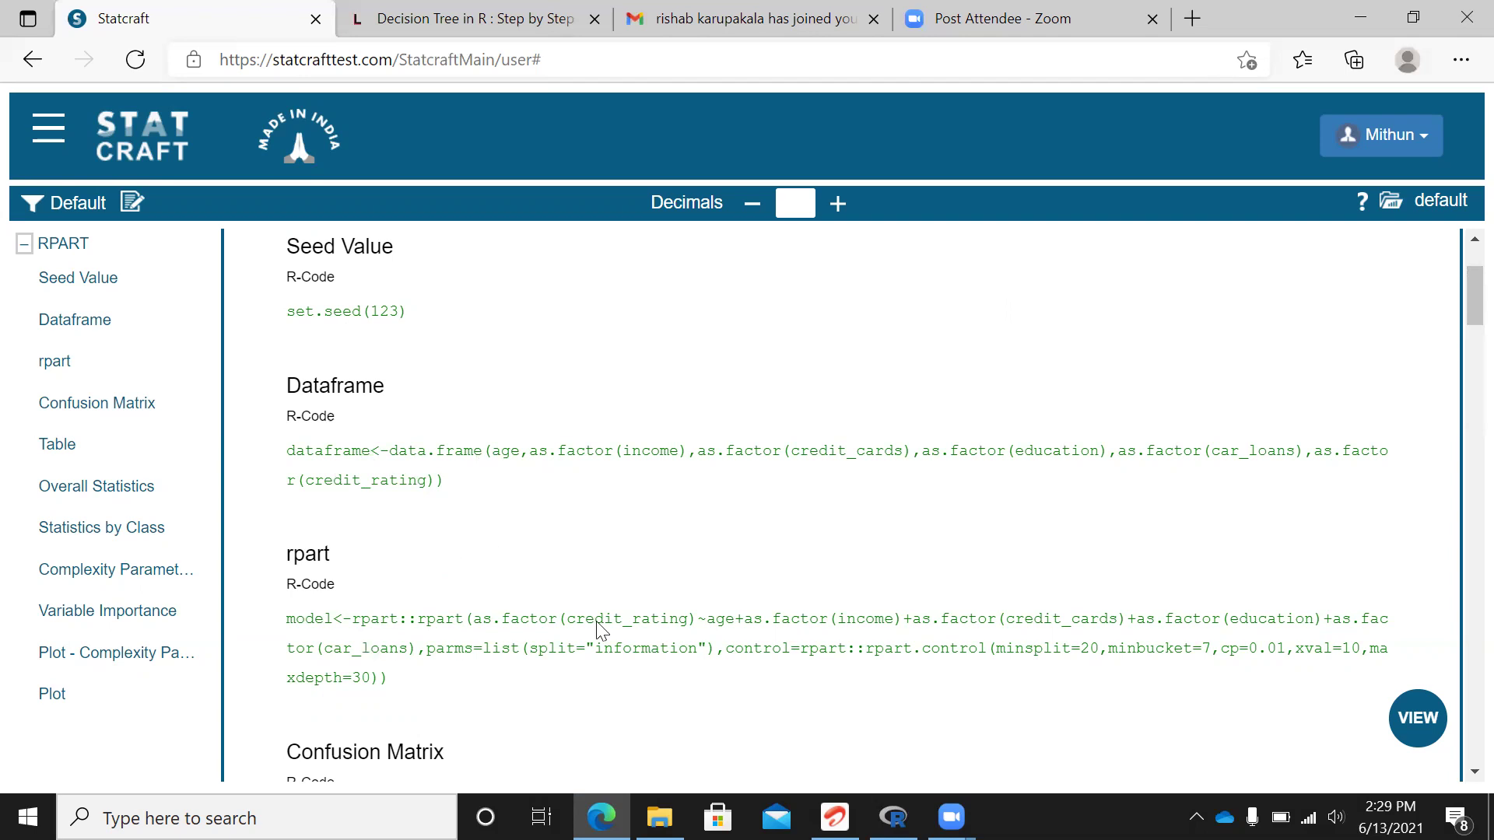
drag(1466, 315, 1459, 382)
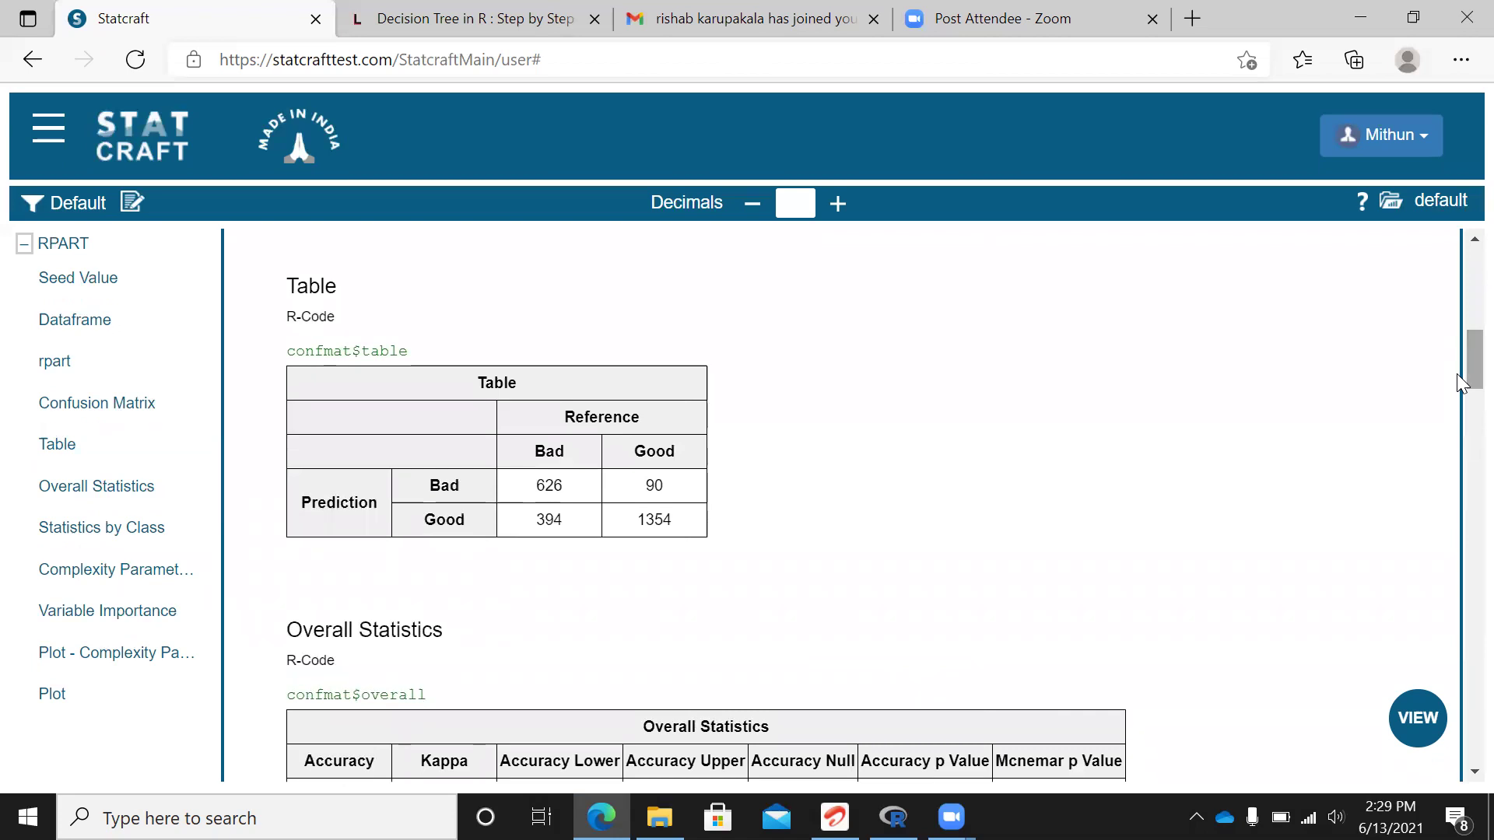
drag(1459, 383, 1460, 383)
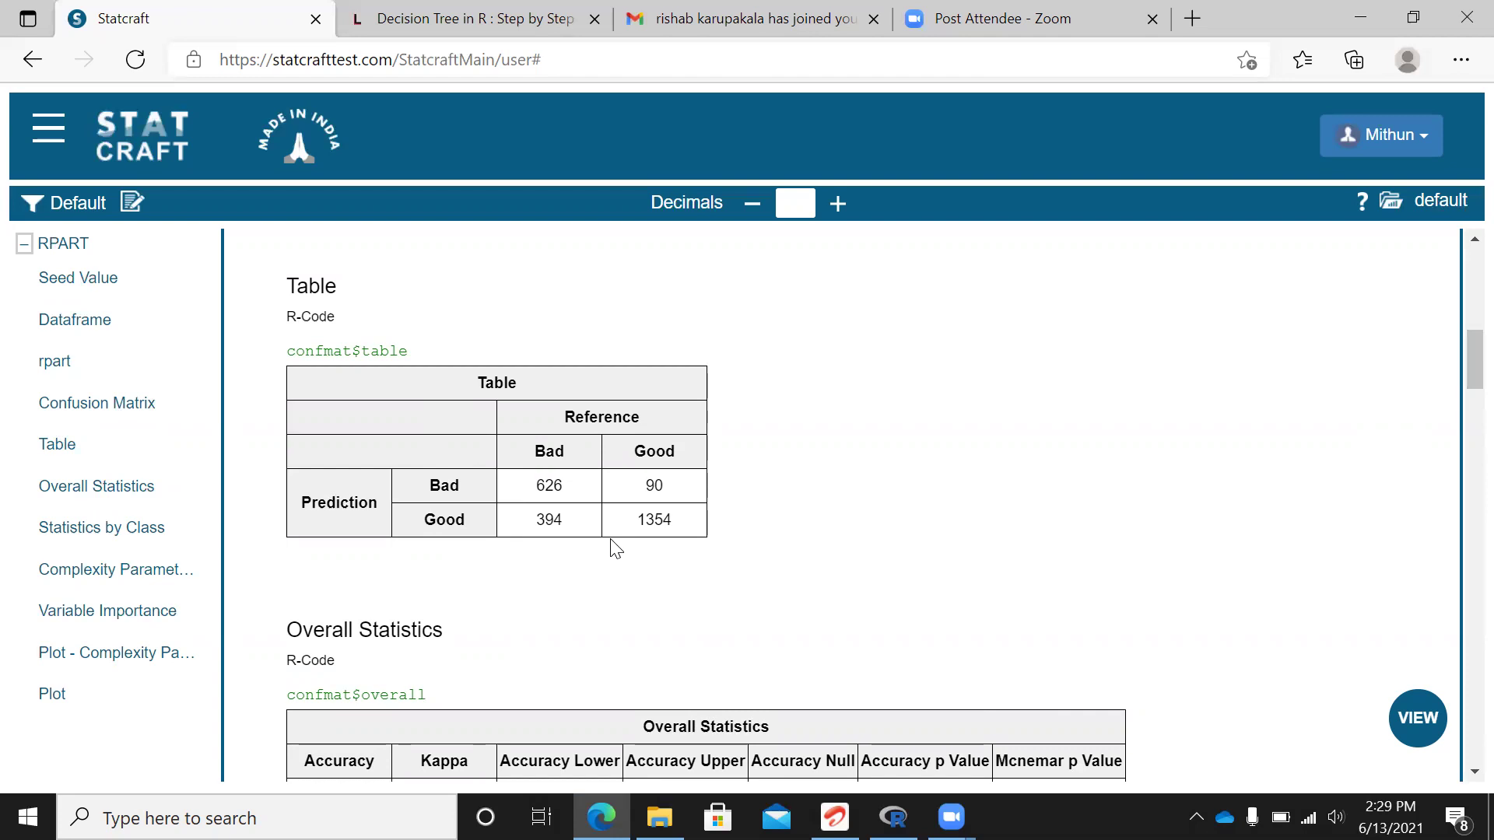
Examine the decision tree plot at a larger zoom, from the root income split down to the age split and back
click(52, 695)
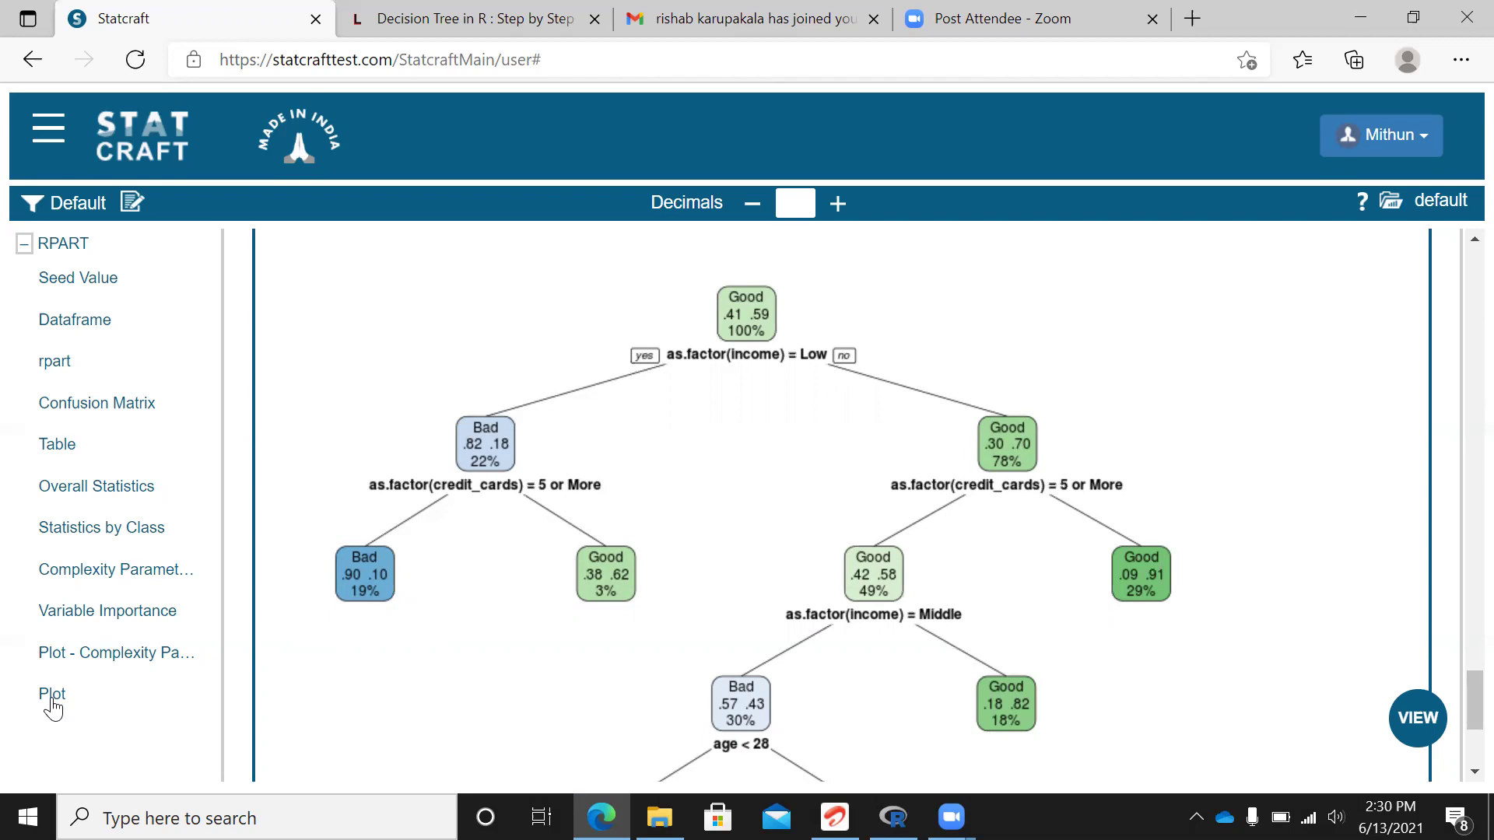
key(ctrl+plus)
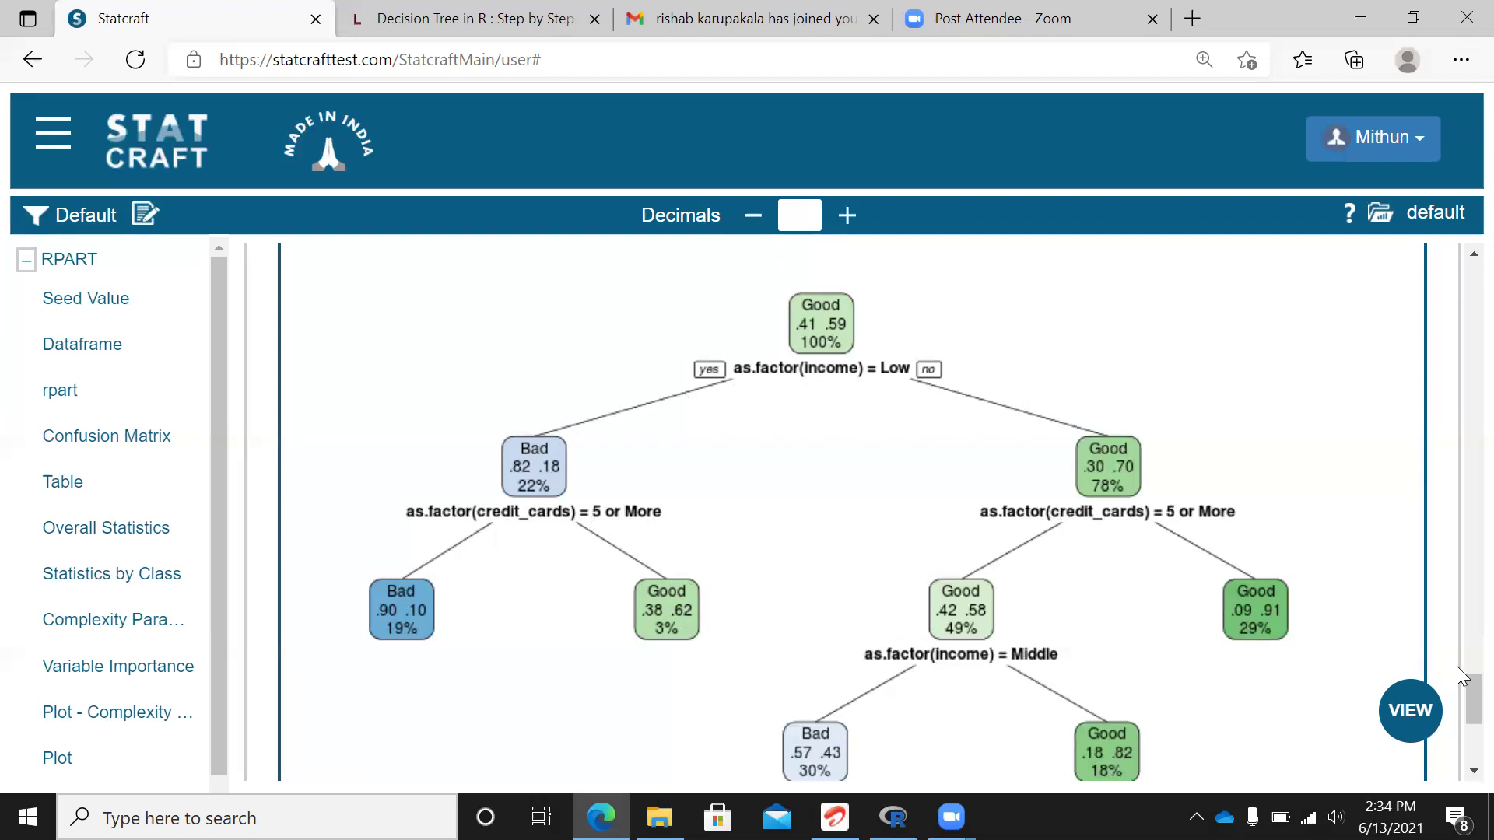
mouse_move(1457, 697)
mouse_down()
mouse_move(1457, 713)
mouse_move(1456, 699)
mouse_up()
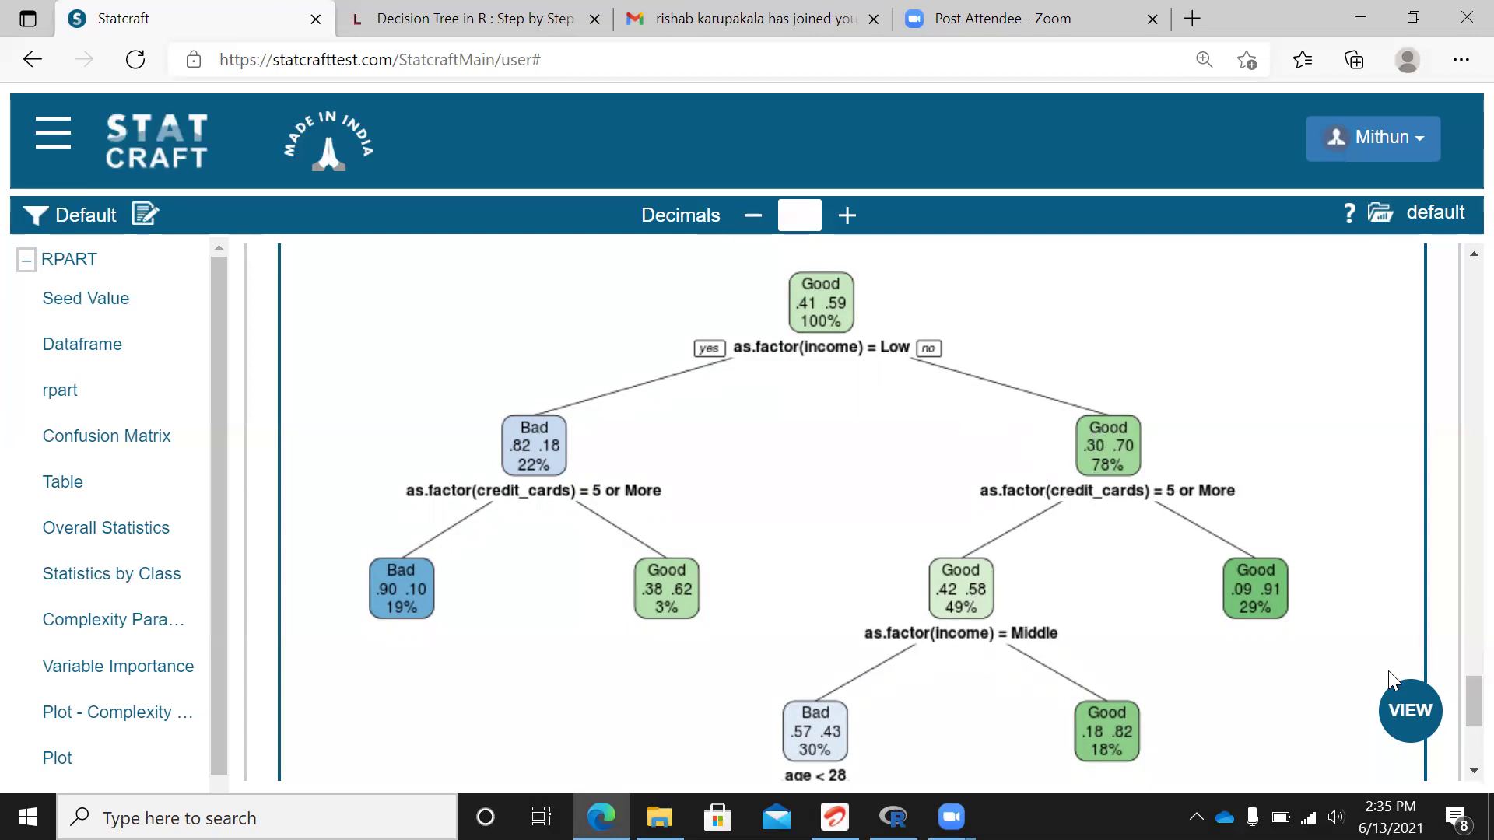
scroll(1456, 694, down, 5)
scroll(1457, 722, up, 2)
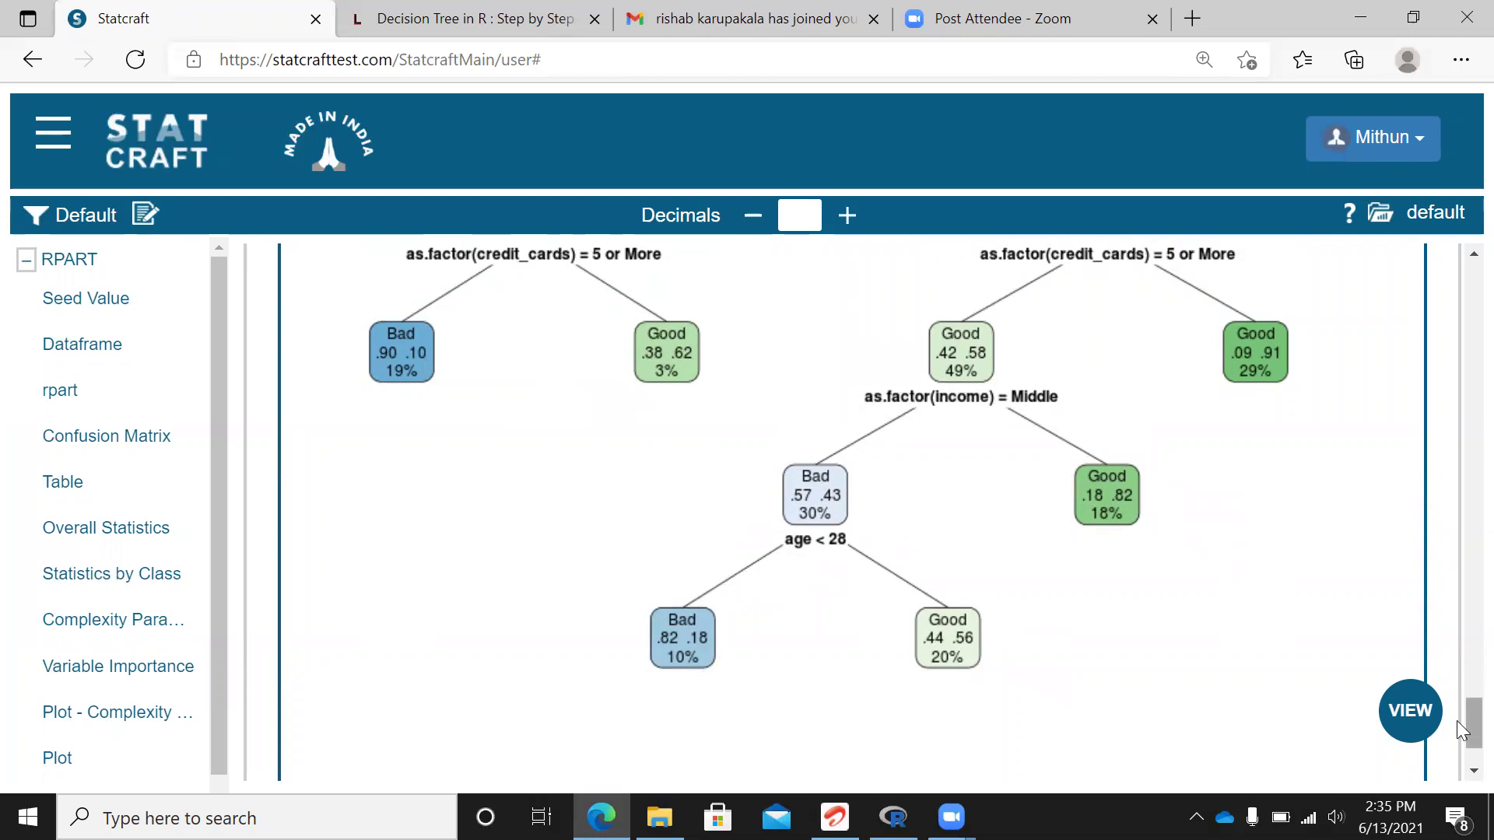
drag(1456, 719, 1457, 705)
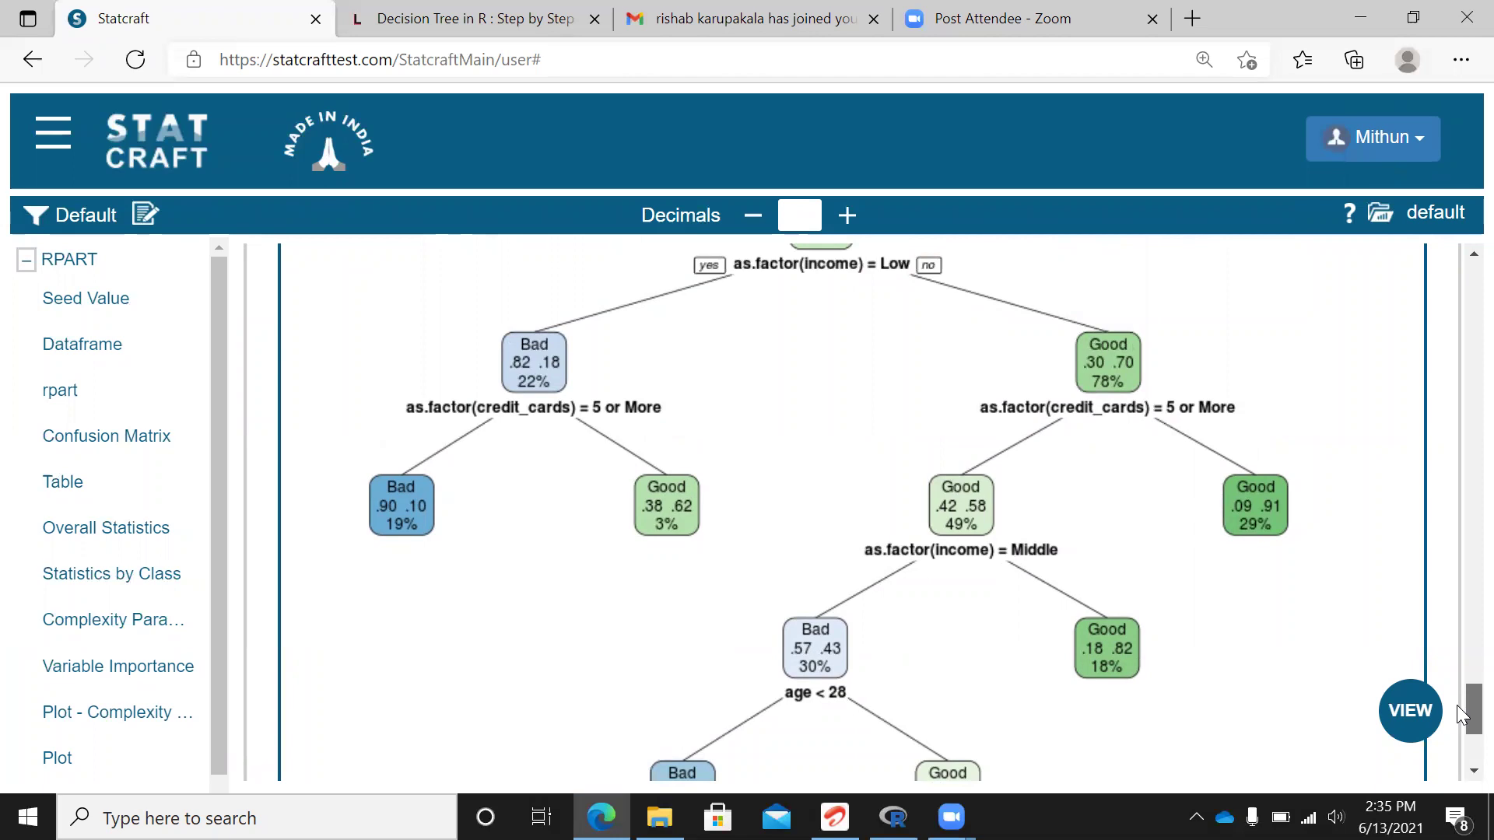
drag(1456, 705, 1457, 735)
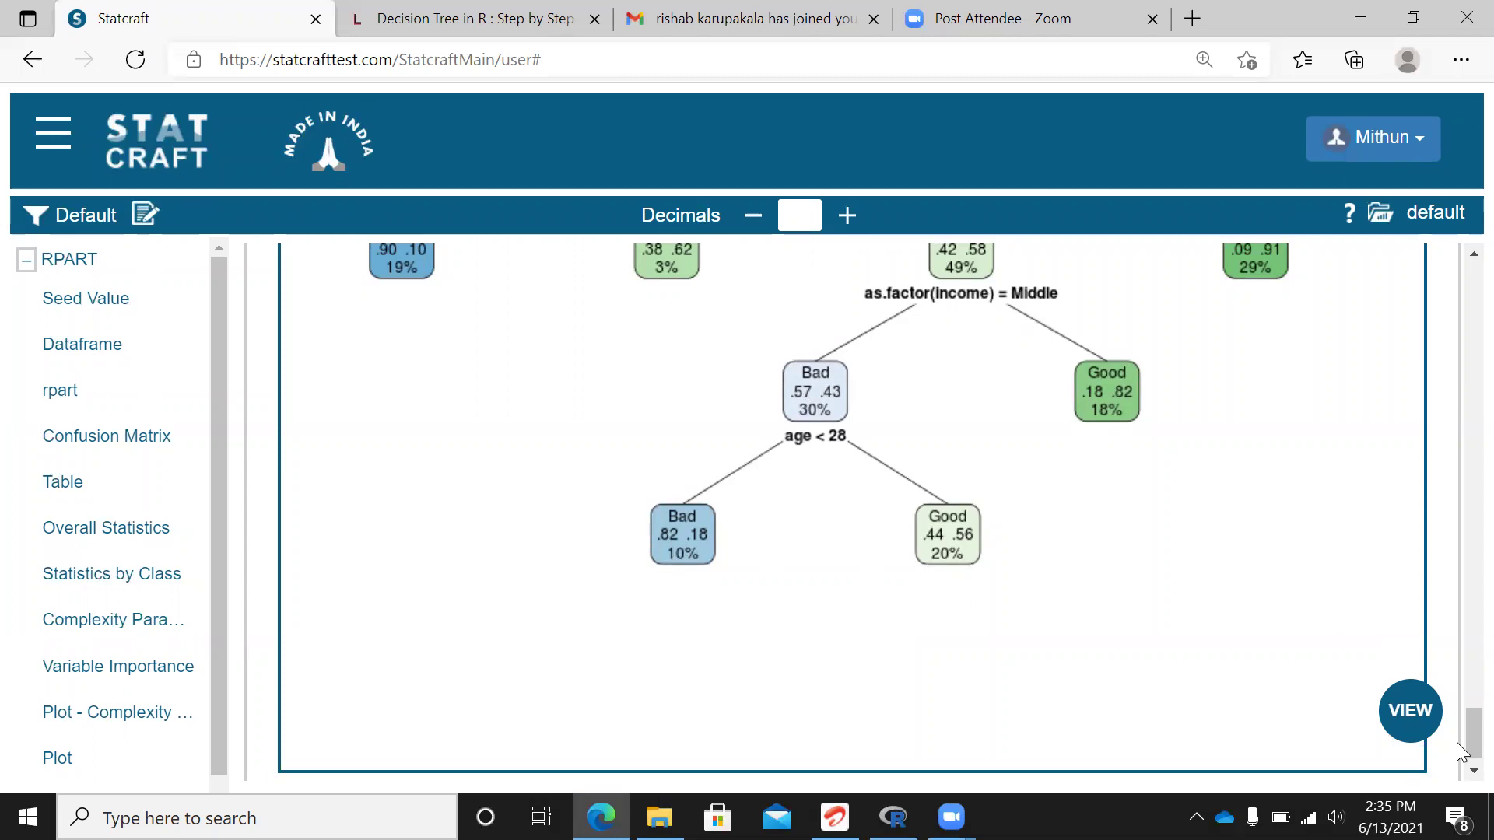
drag(1460, 736, 1456, 700)
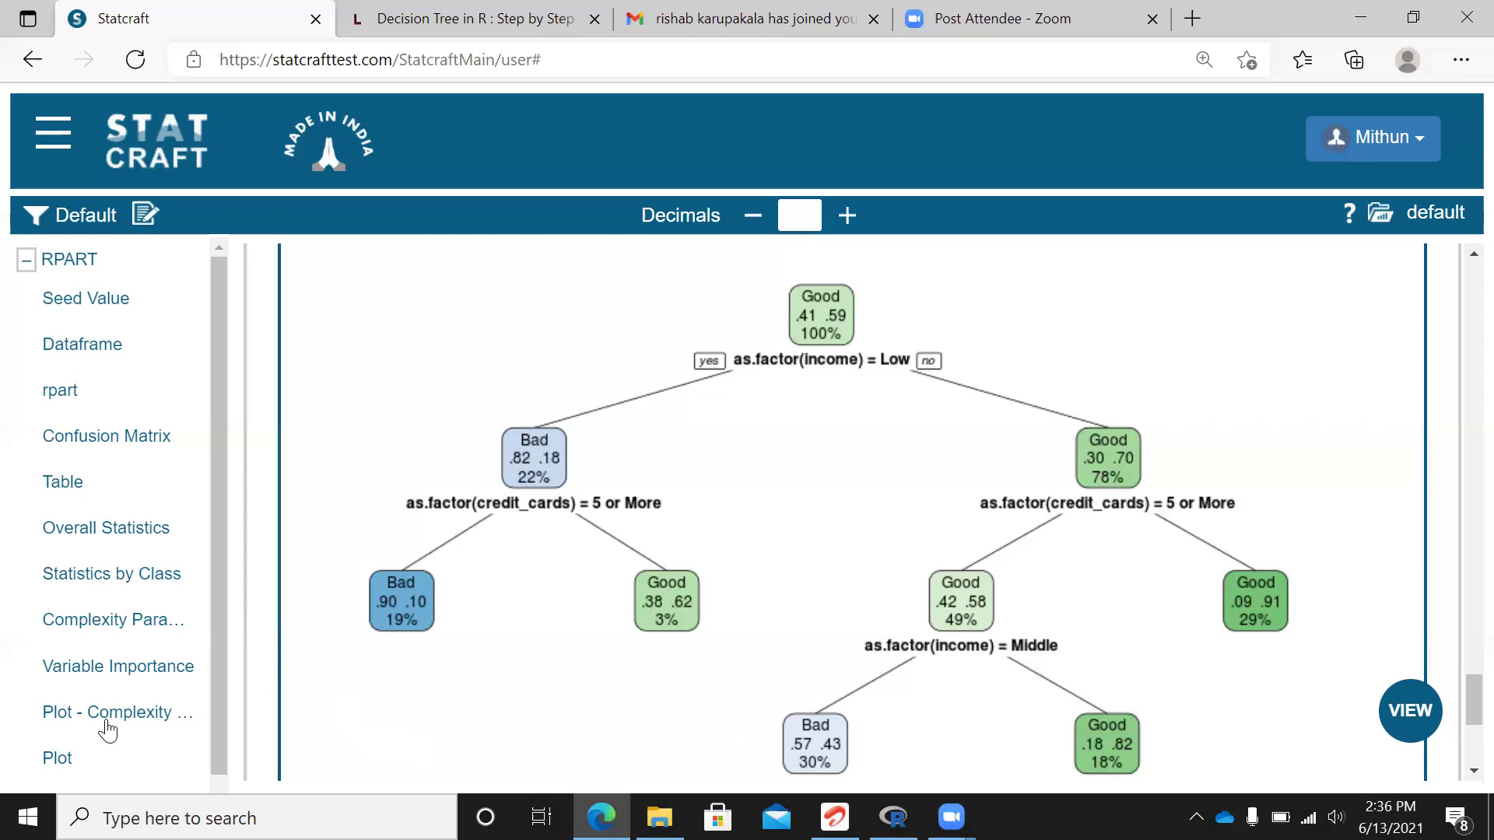
Review the variable importance, the confusion matrix table and the overall statistics in the RPART output
click(94, 677)
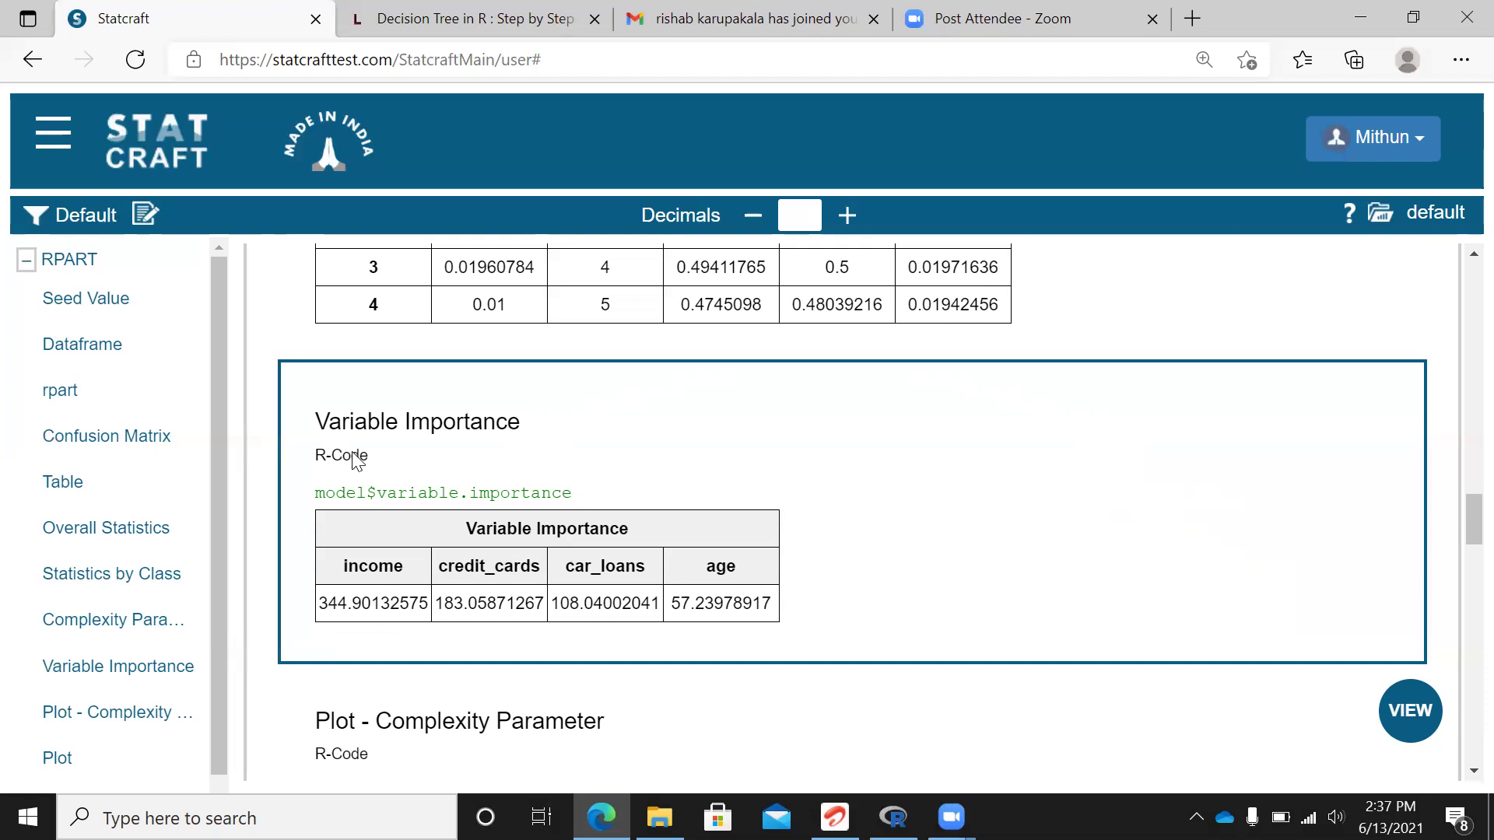
click(109, 447)
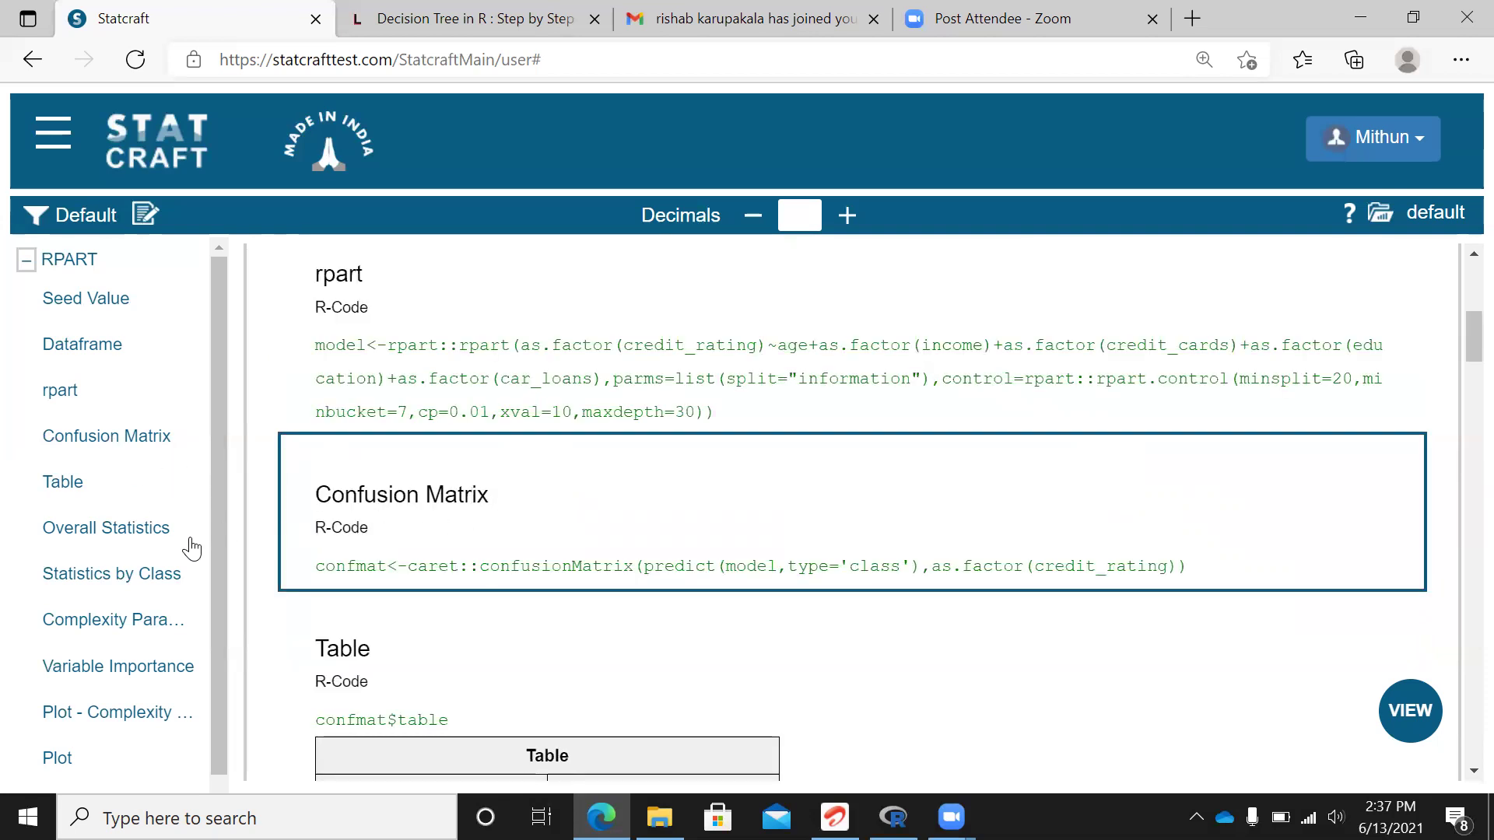
click(80, 492)
right_click(80, 492)
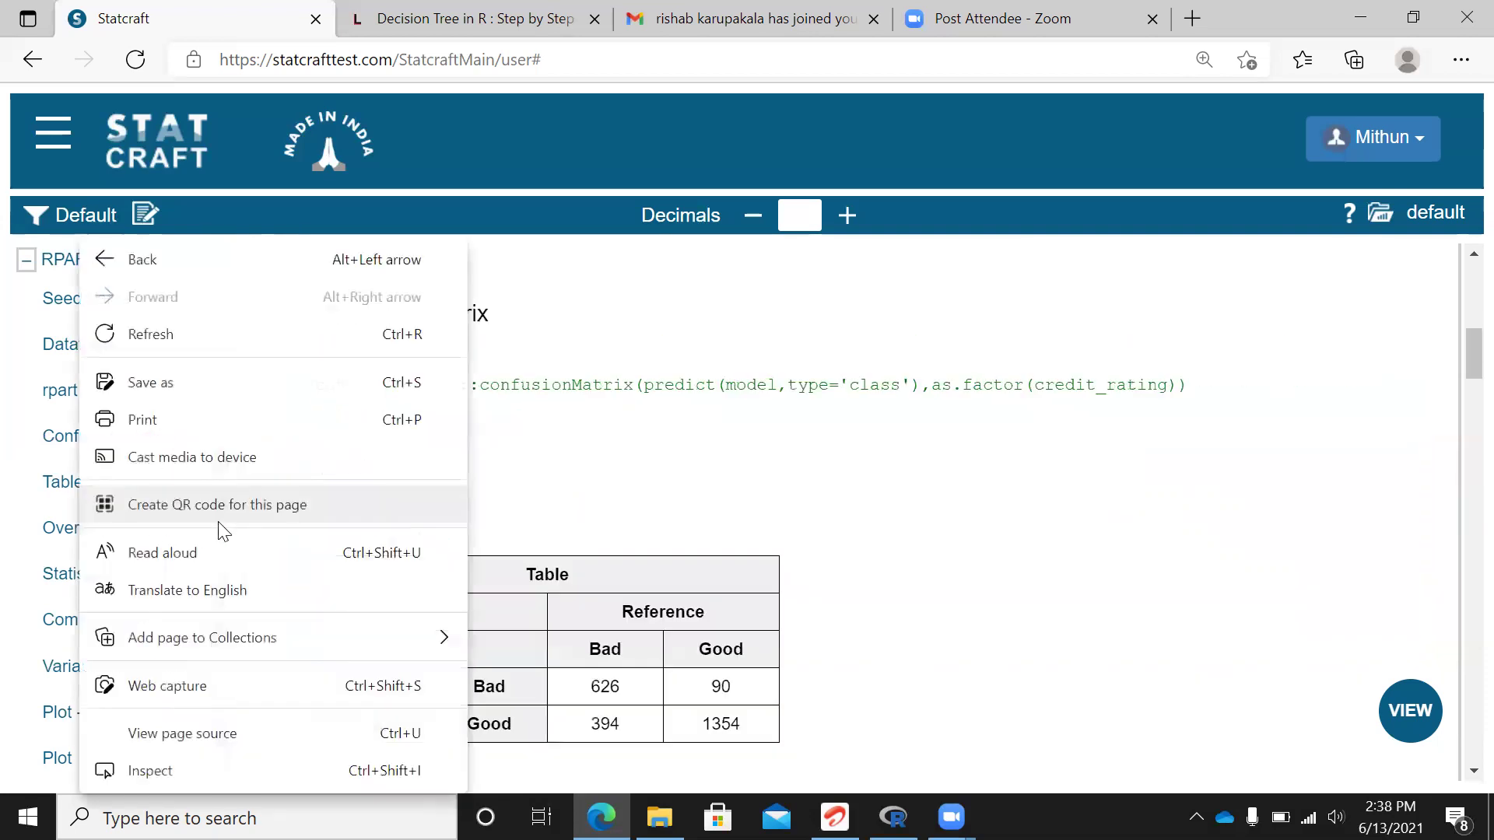
key(Escape)
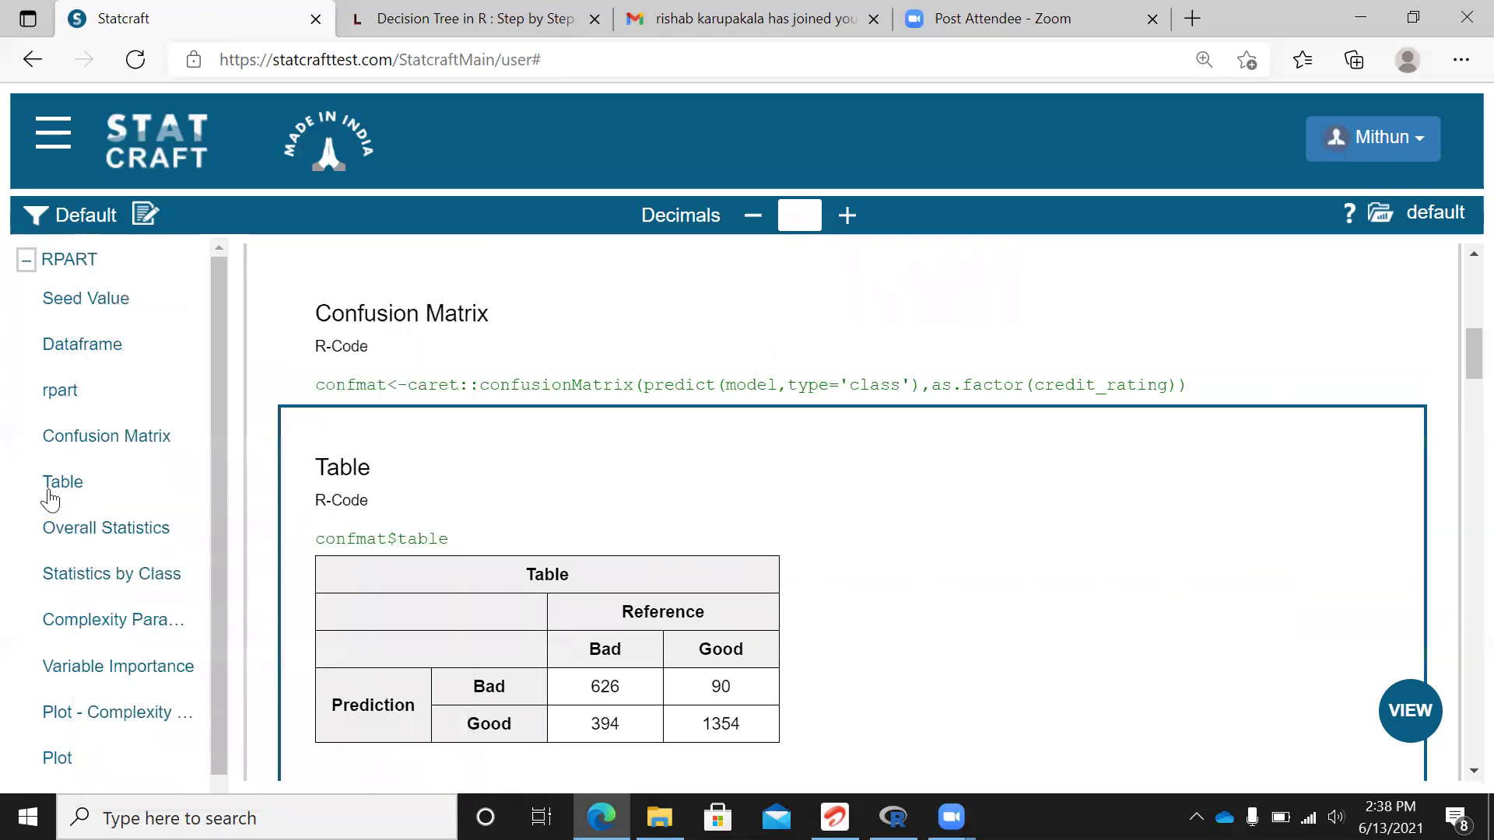
click(125, 534)
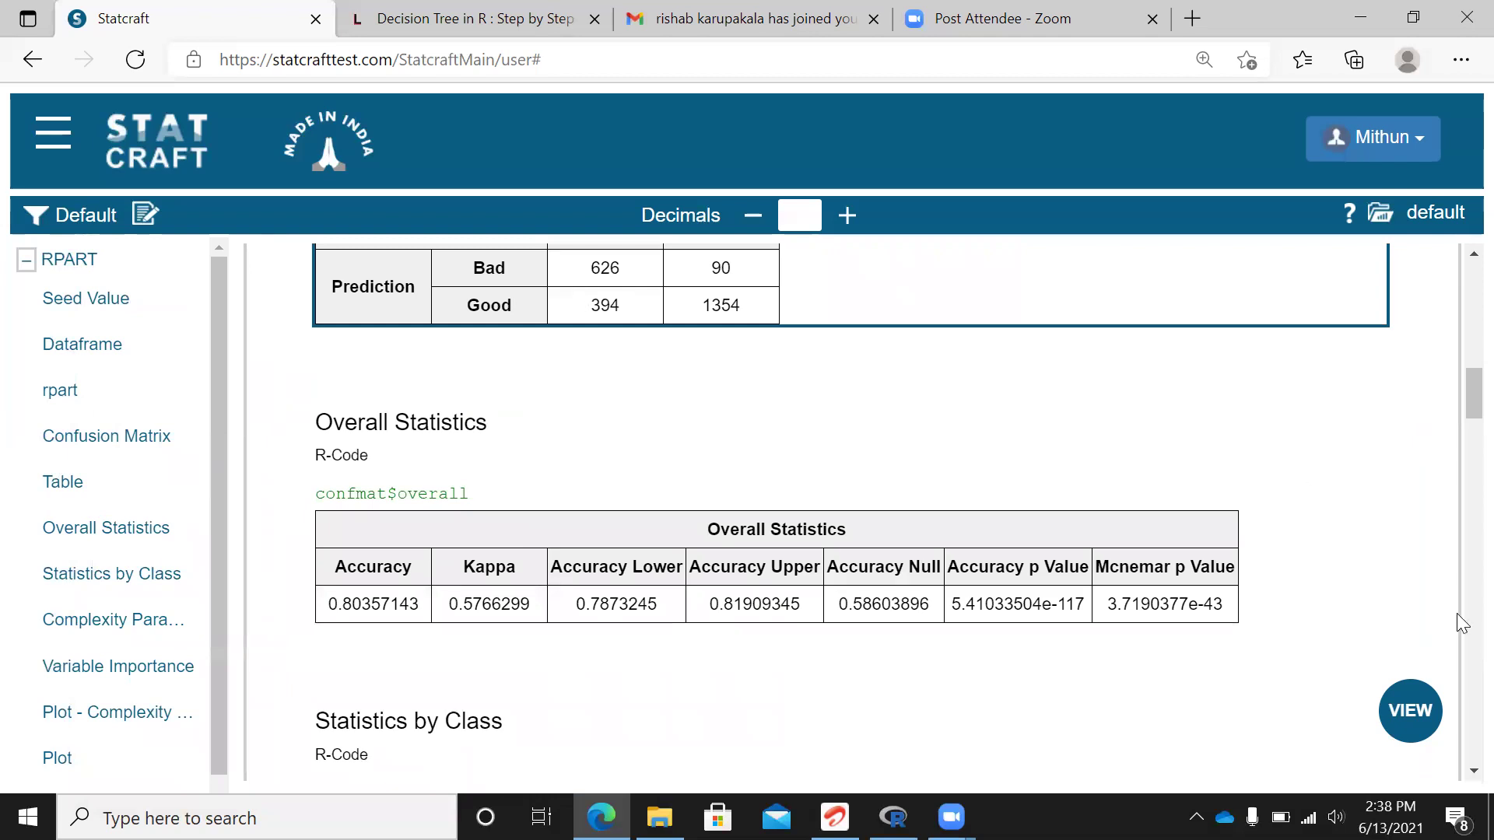
scroll(1458, 404, up, 2)
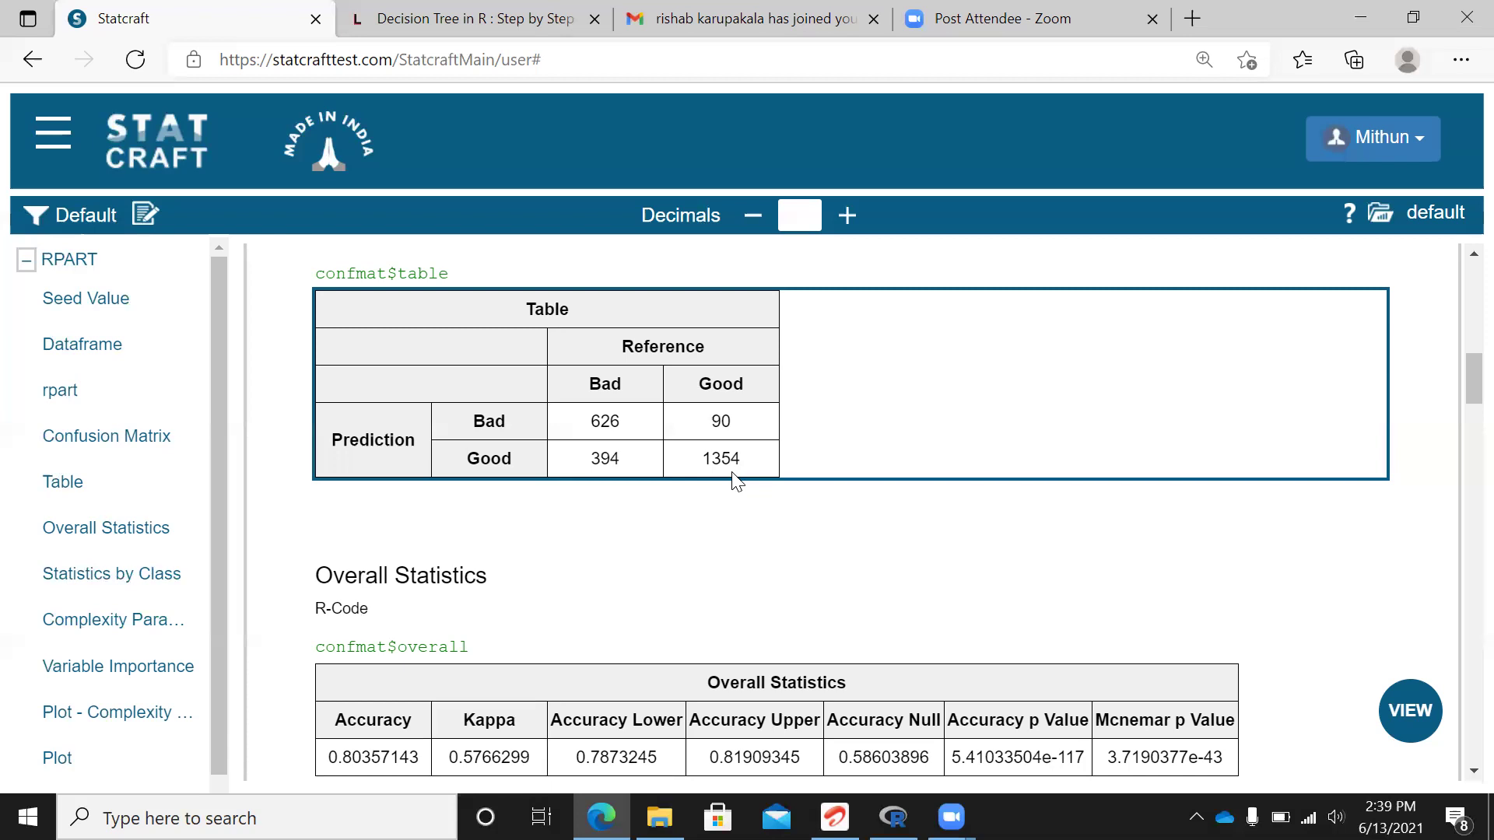
Review the statistics by class and the complexity parameter table in the RPART output
scroll(1458, 371, down, 1)
drag(1456, 372, 1457, 433)
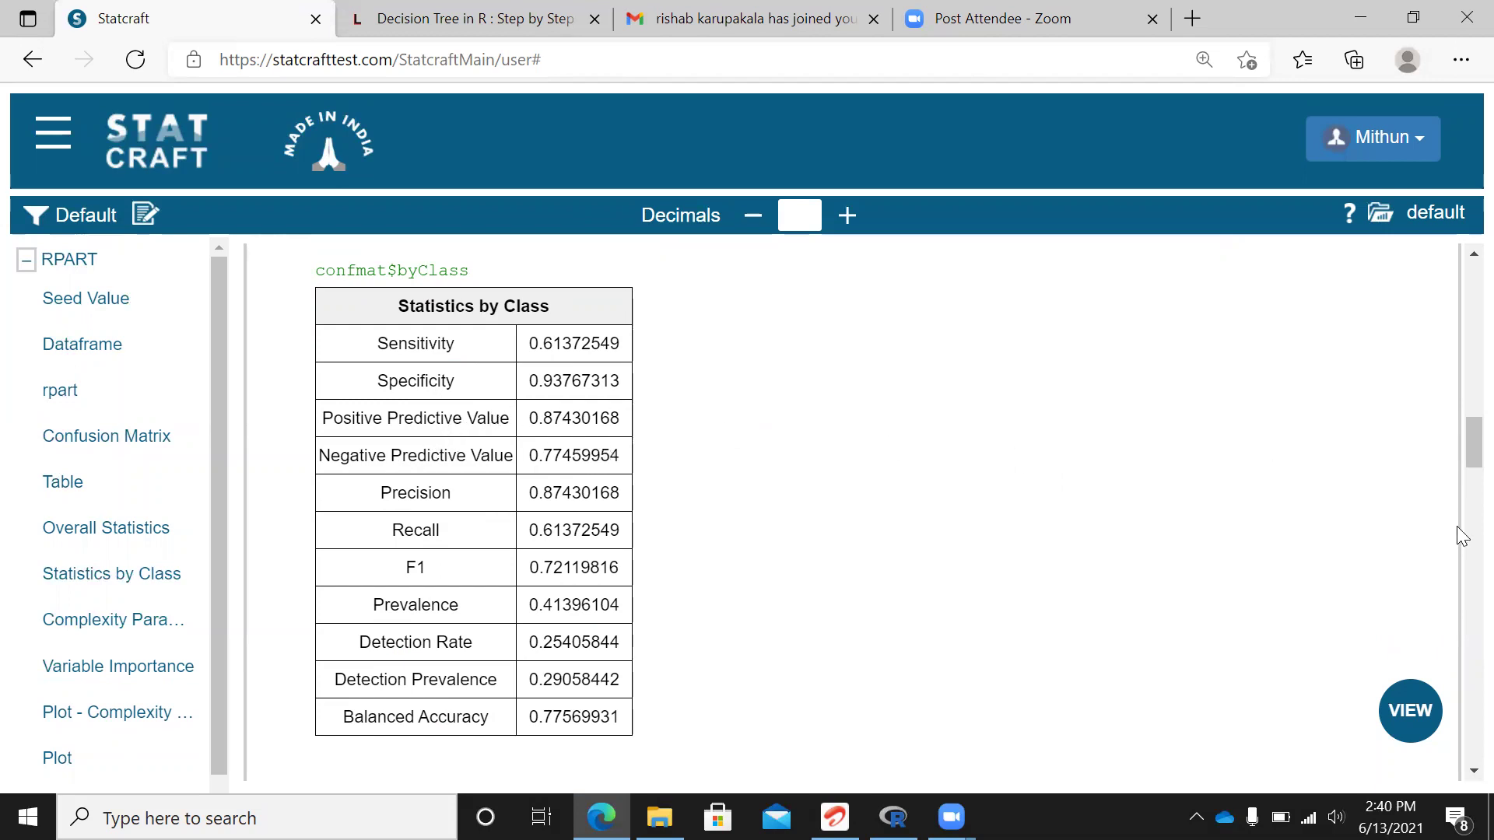
drag(1458, 448, 1461, 506)
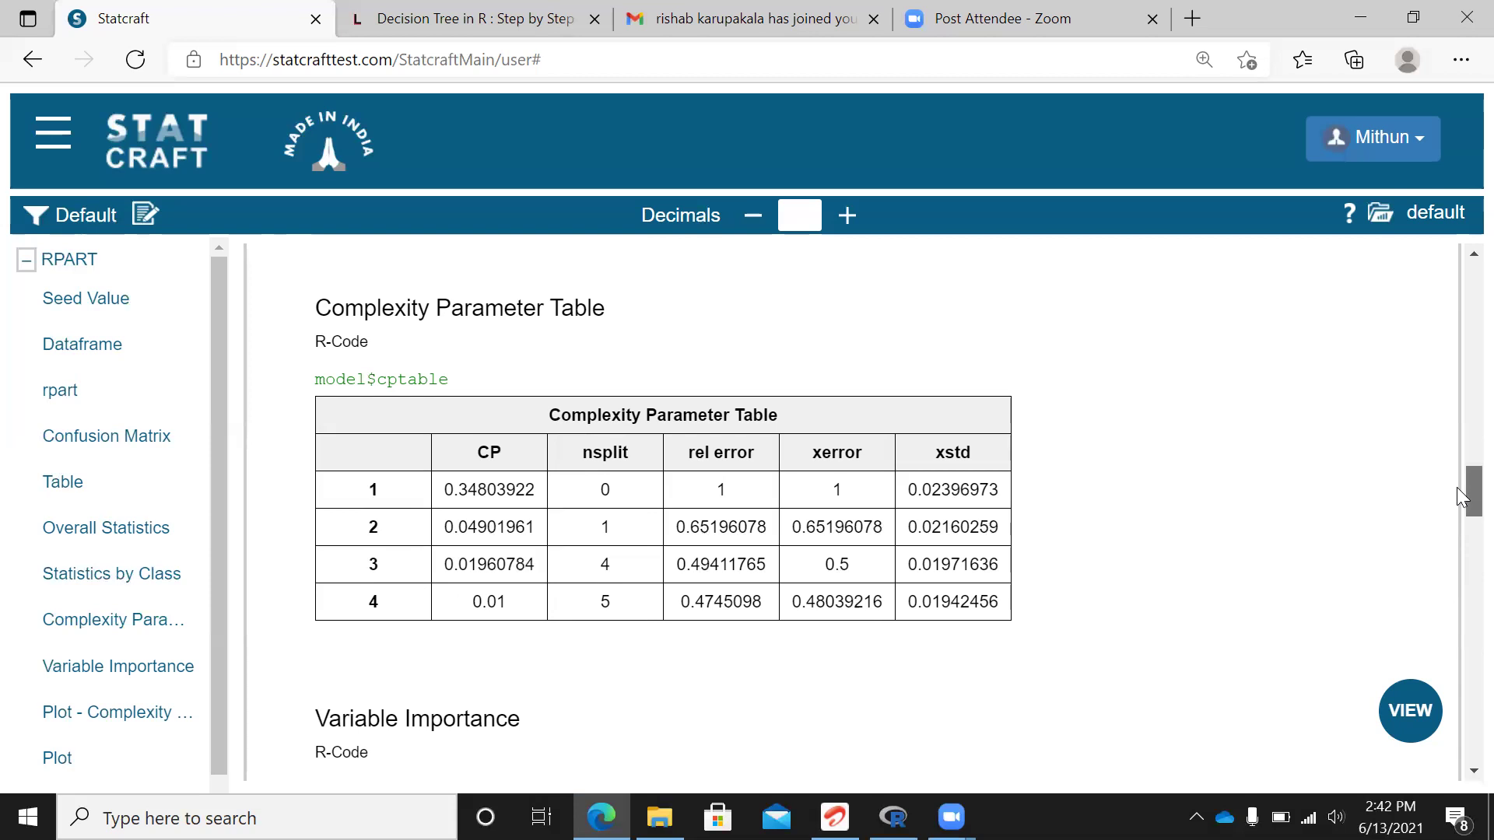
scroll(1456, 487, up, 7)
Examine the complexity parameter plot at 80% page zoom, comparing relative error against cp and tree size, and restore the zoom to 110%
scroll(1457, 453, down, 15)
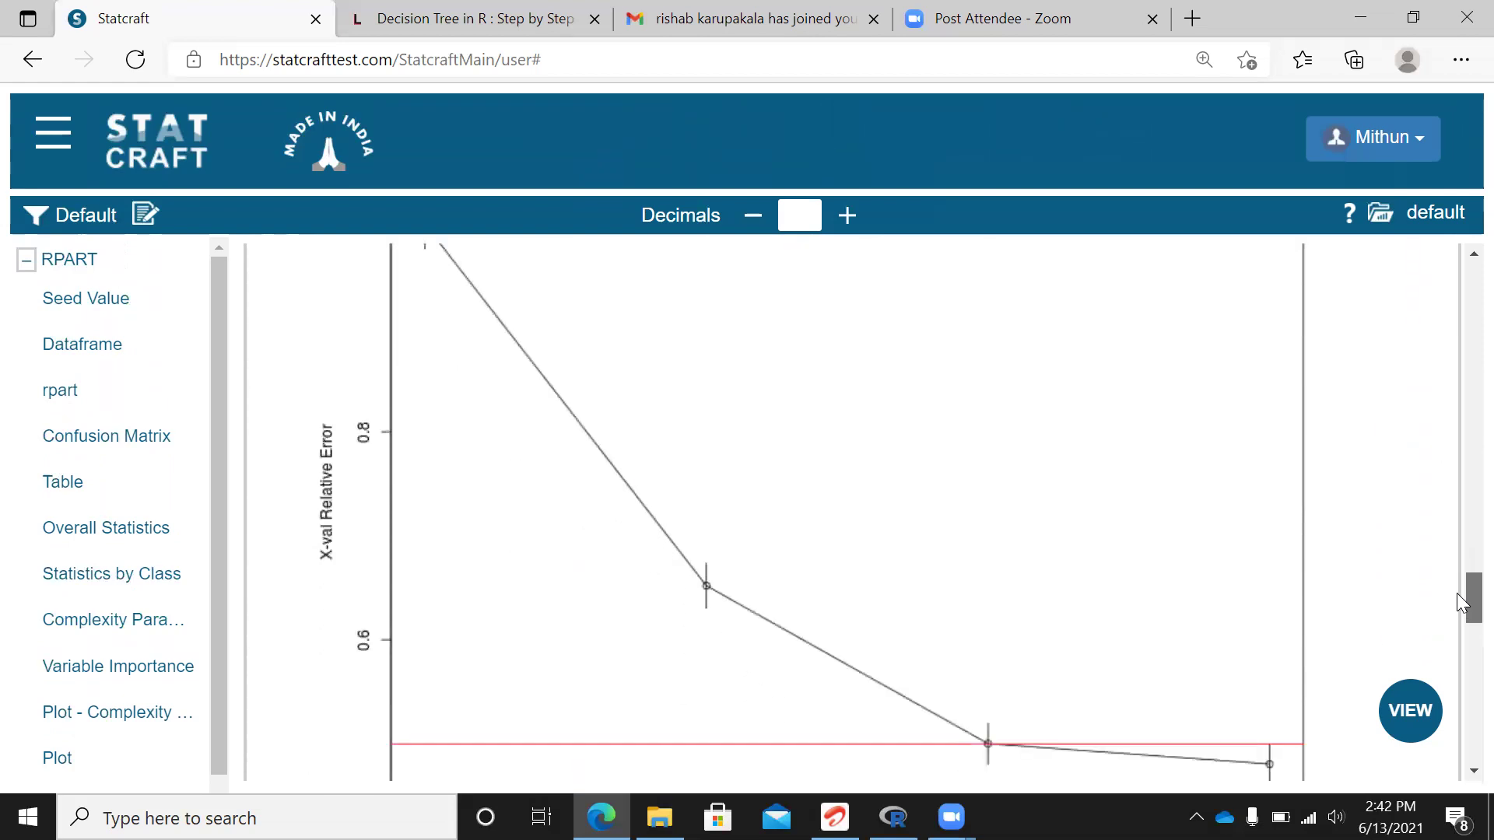
key(ctrl+minus)
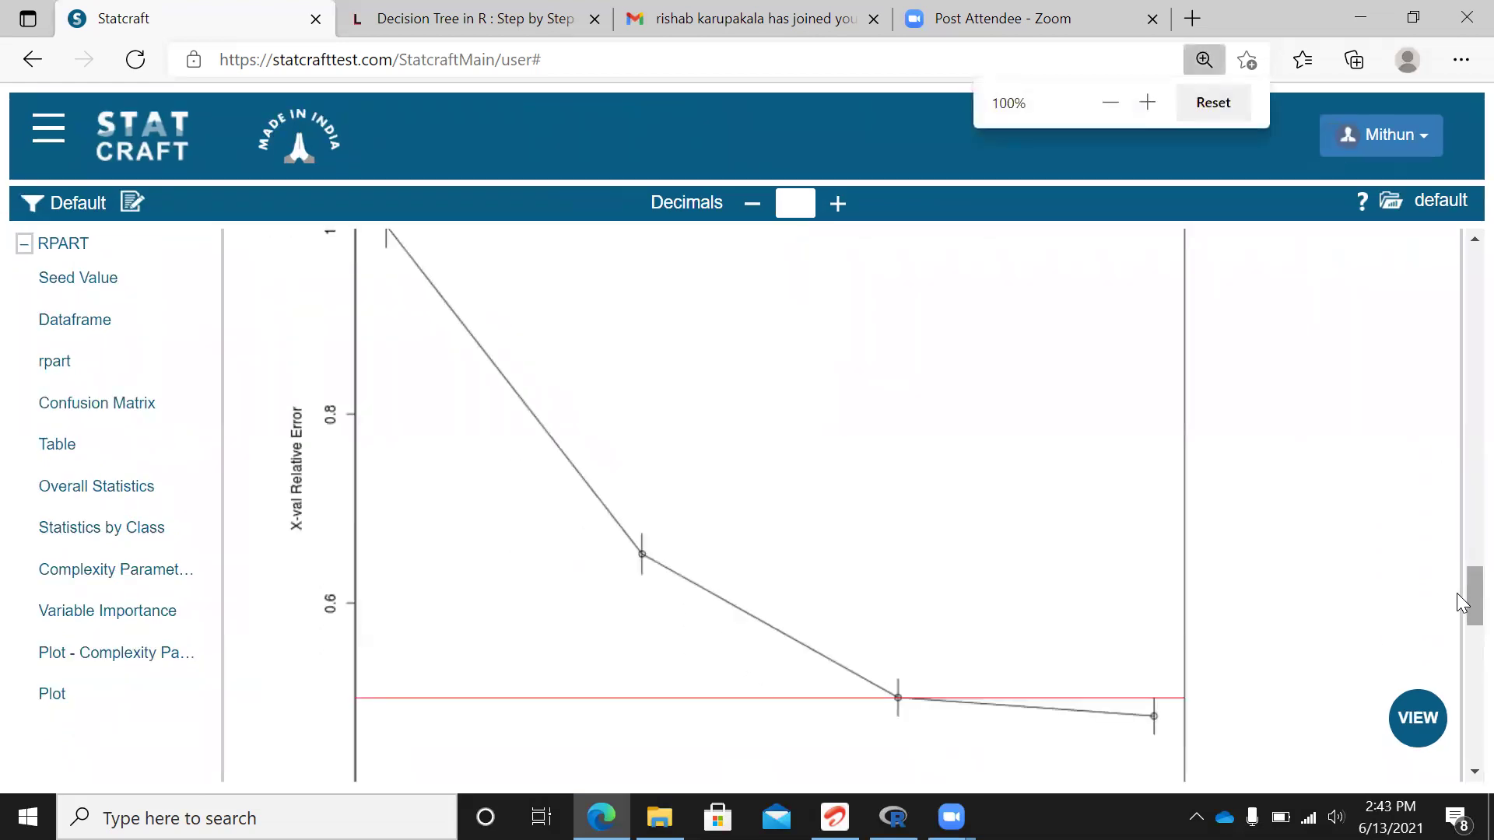
key(ctrl+minus)
key(ctrl+minus)
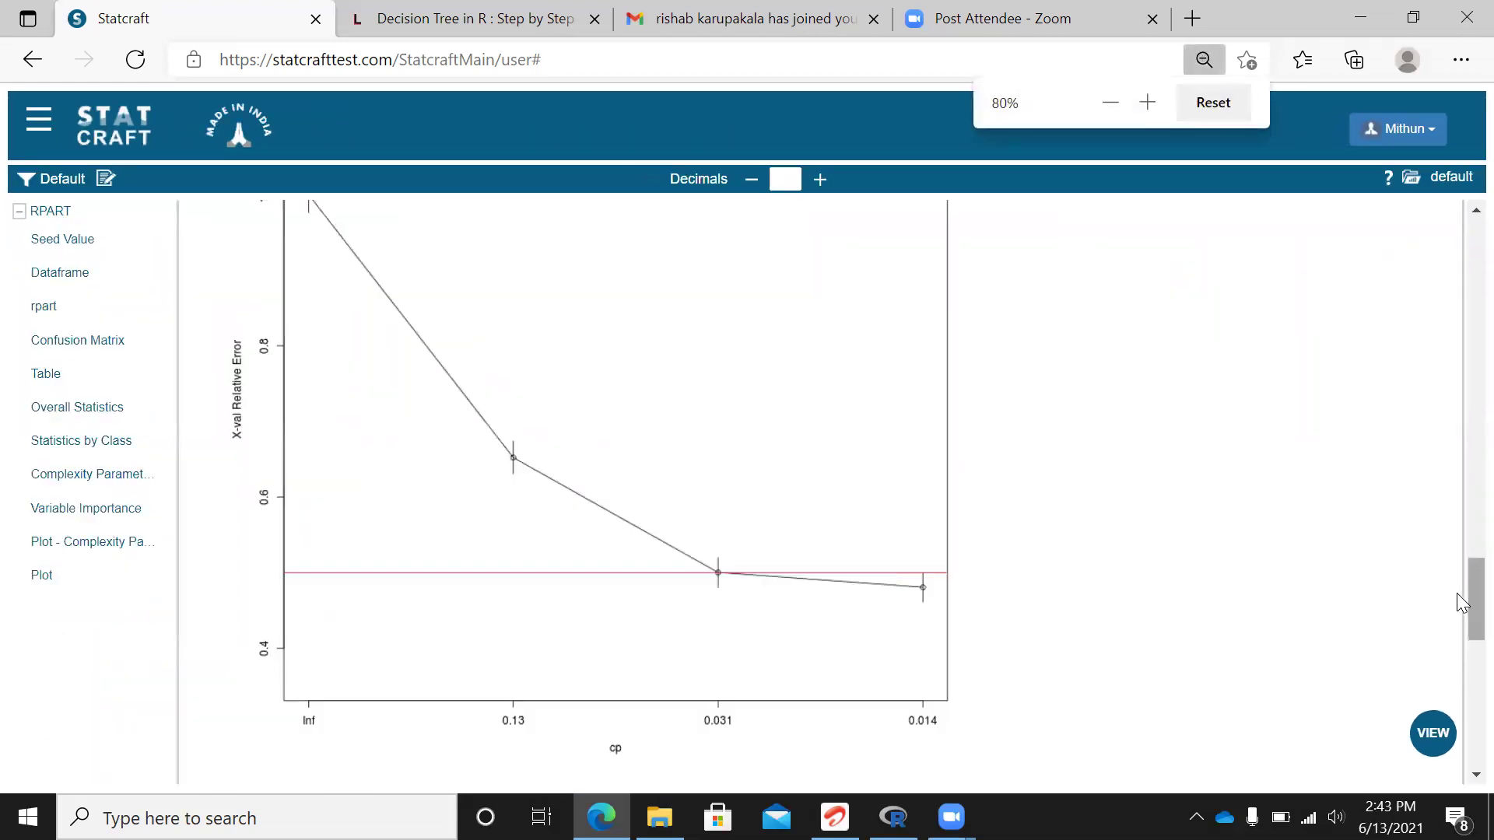
scroll(1458, 579, up, 3)
scroll(1457, 575, down, 3)
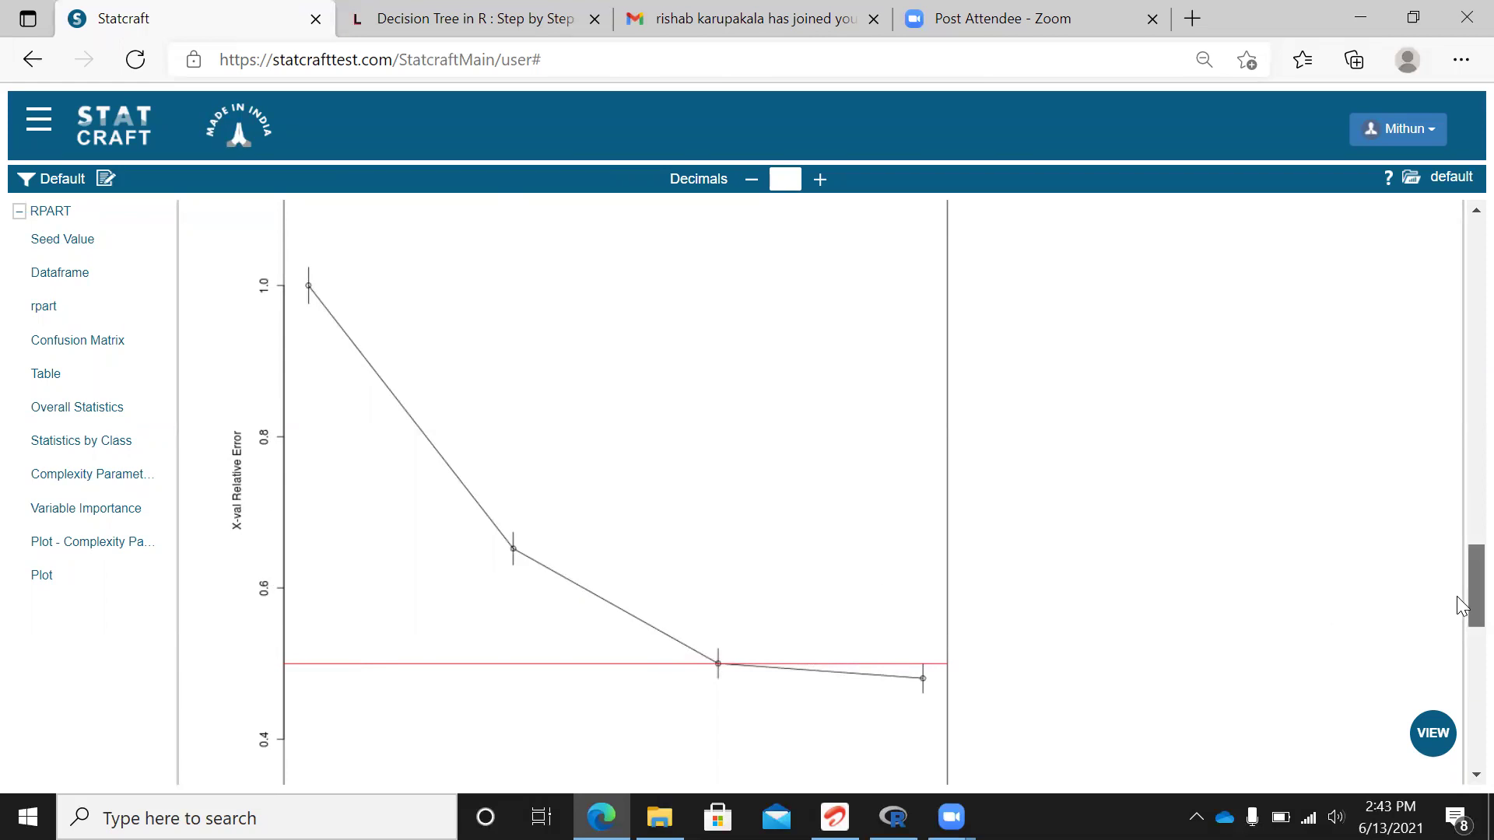
scroll(1456, 596, down, 3)
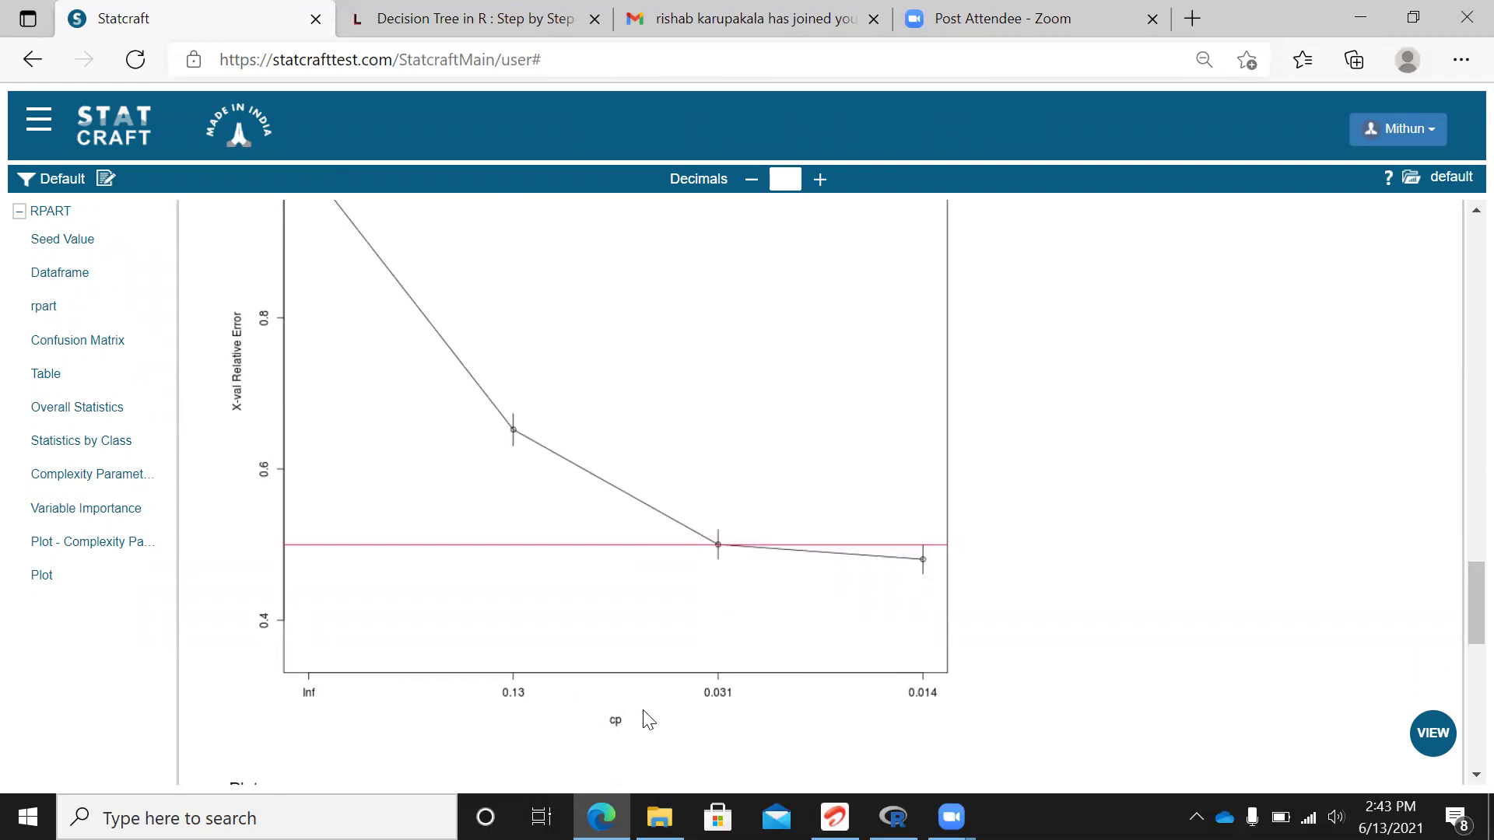
scroll(1461, 596, up, 1)
scroll(1461, 596, up, 2)
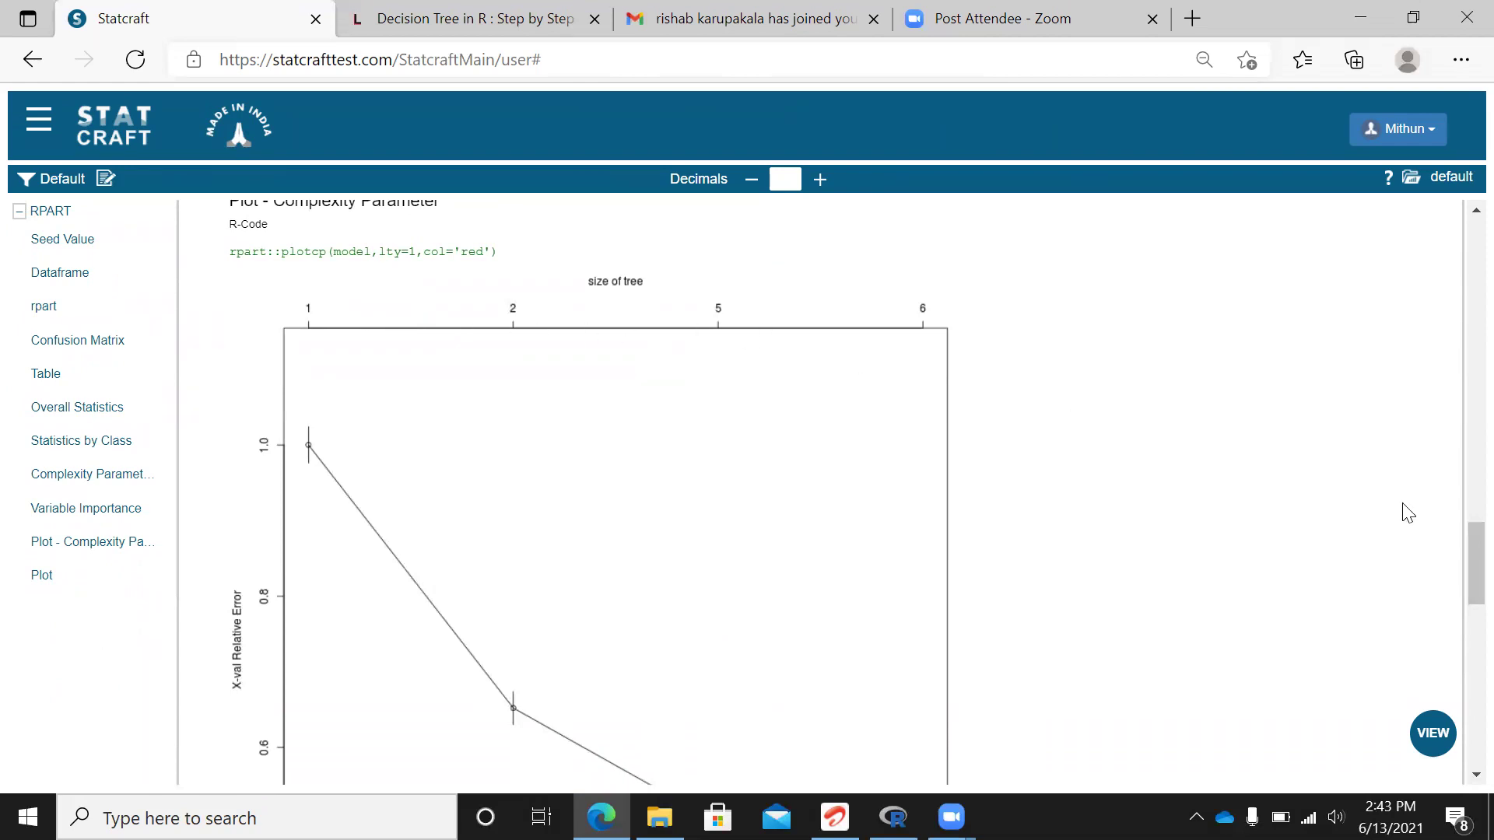
drag(1461, 565, 1461, 595)
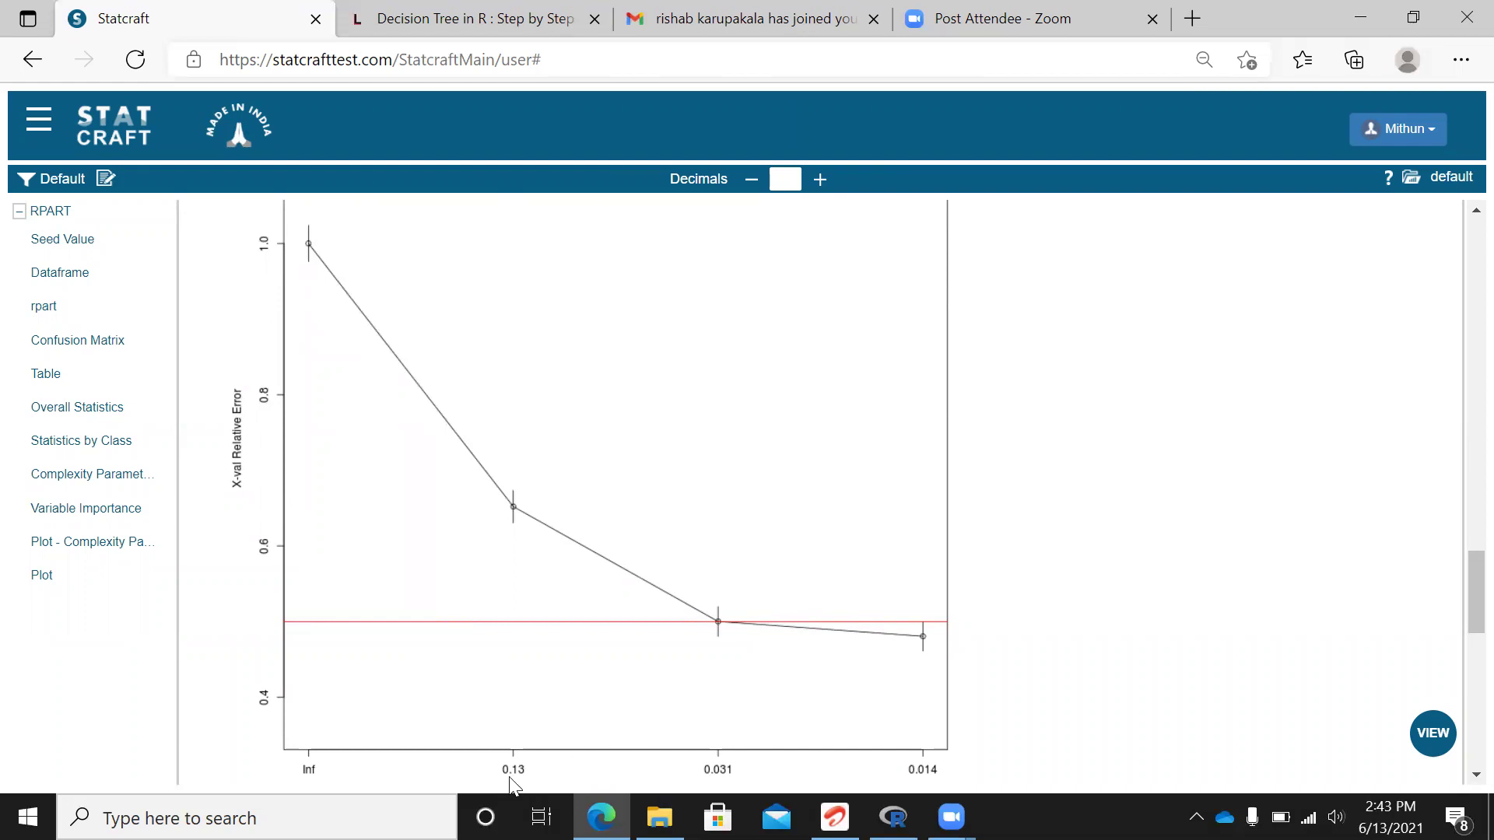
drag(1461, 615, 1462, 626)
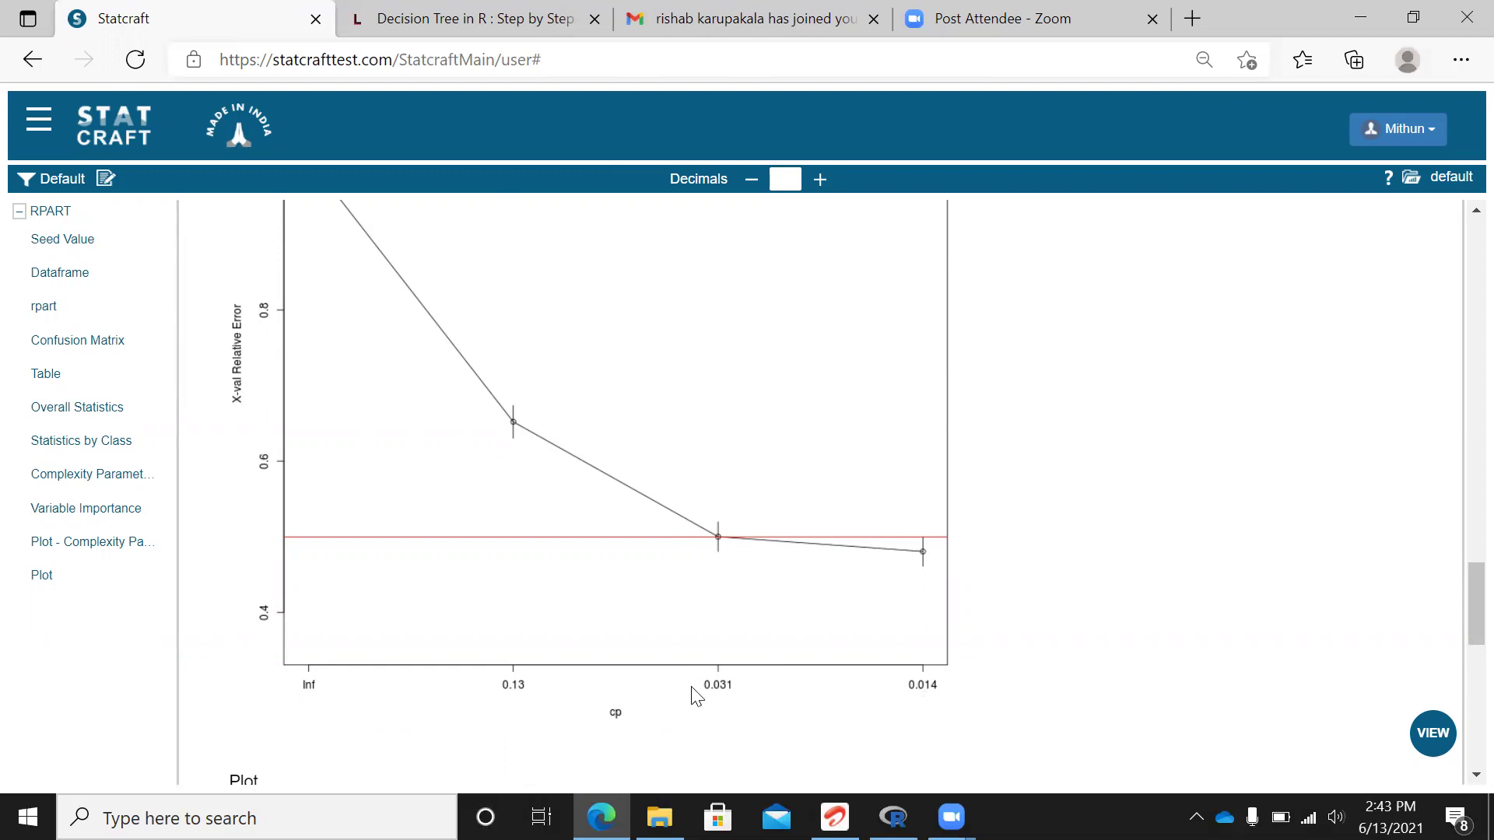
drag(1460, 627, 1457, 597)
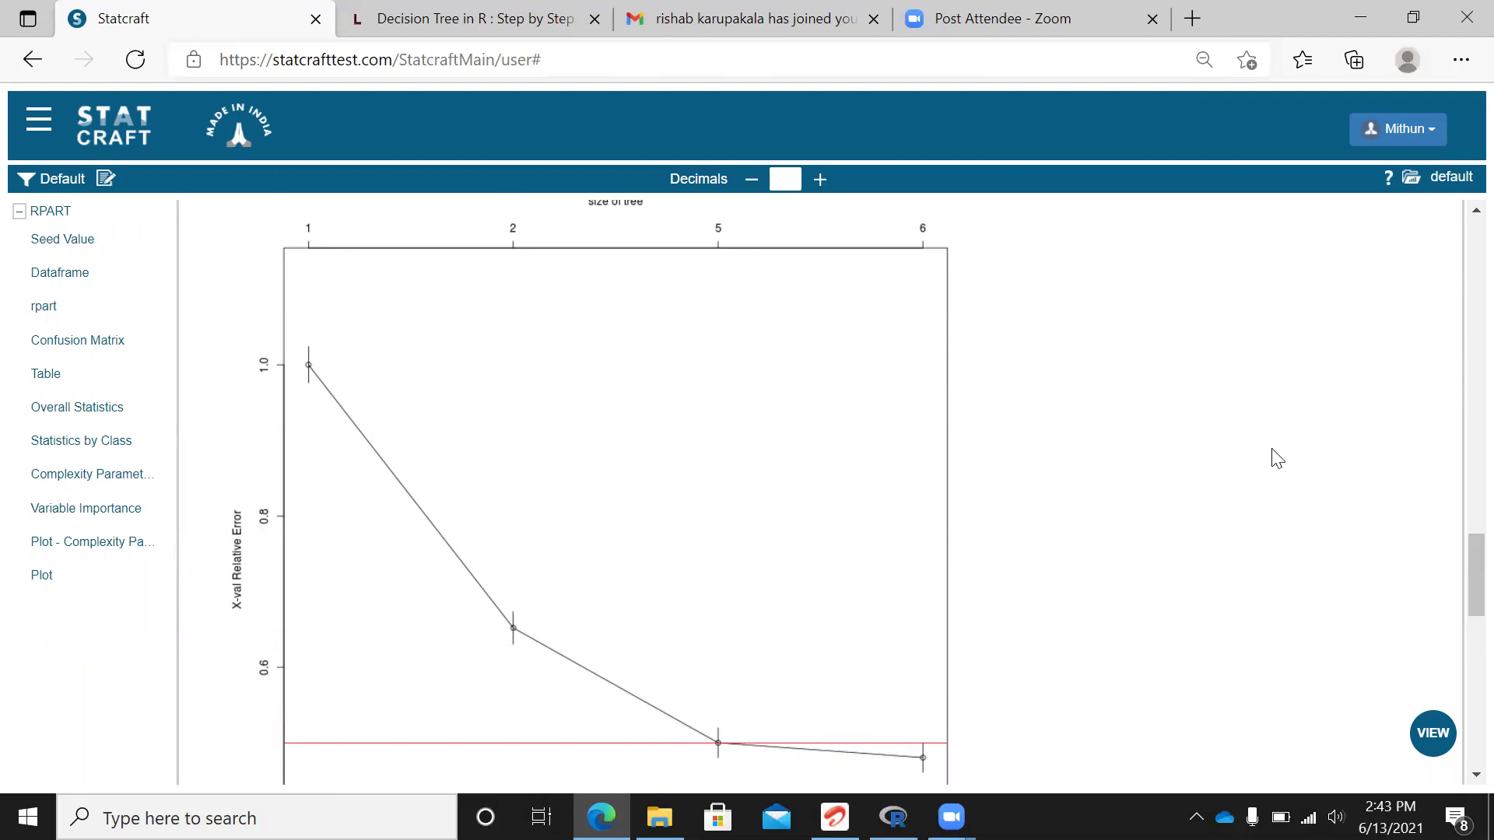
drag(1468, 554, 1458, 562)
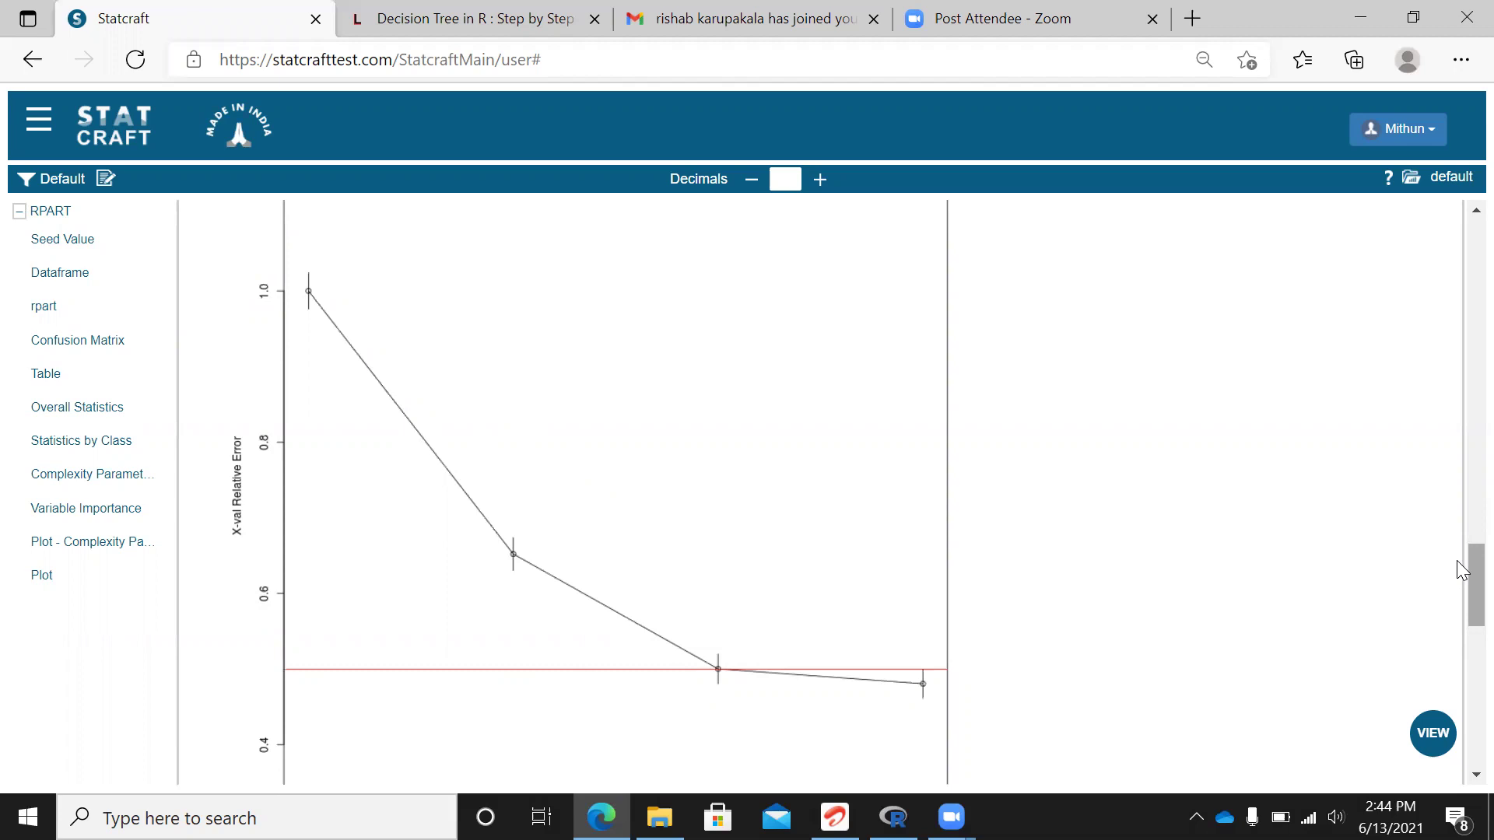
key(ctrl+plus)
key(ctrl+plus)
key(ctrl+plus)
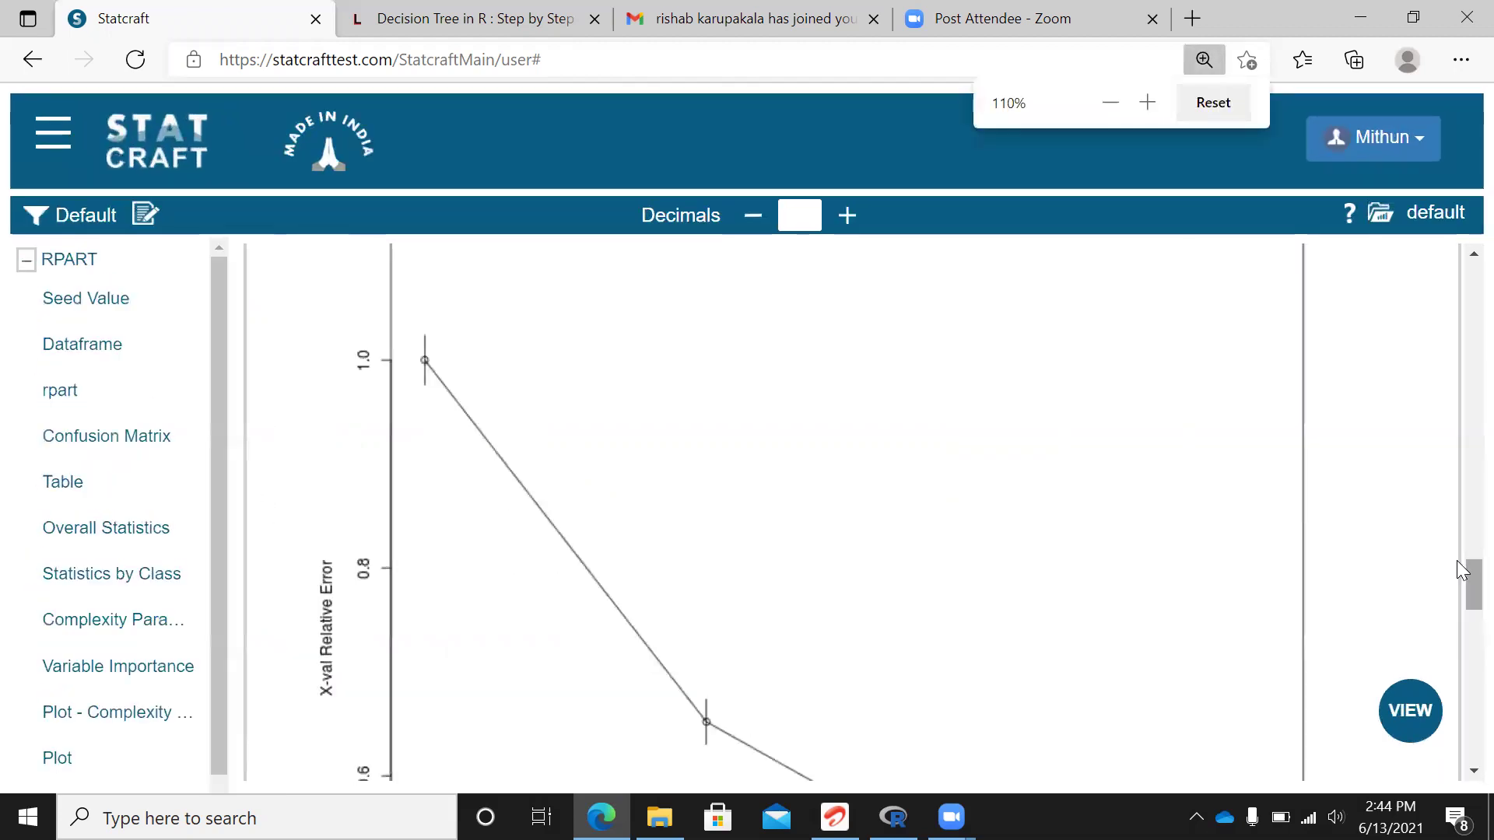